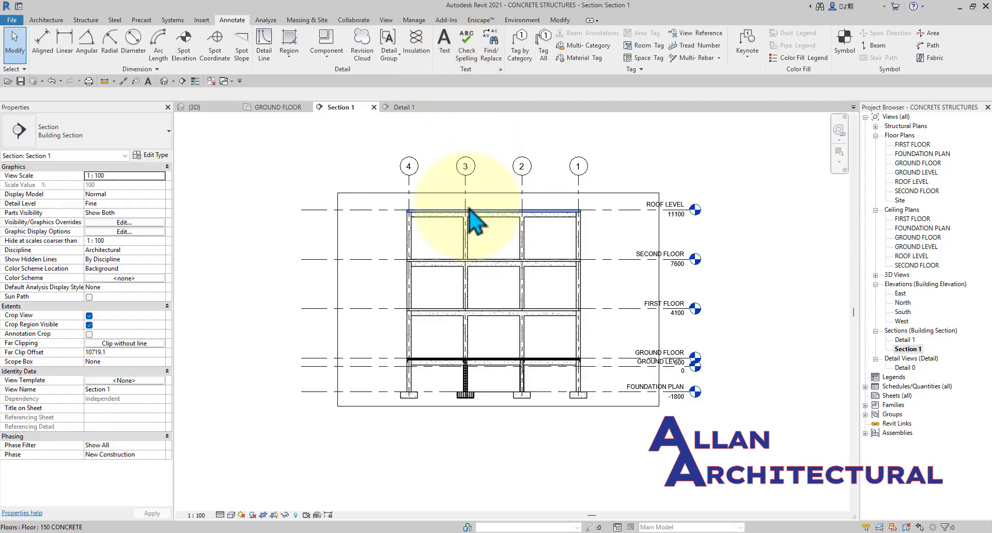
- Examine the ground floor slab, column and footing reinforcement in the Section 1 view
scroll(472, 227, up, 2)
middle_drag(479, 257, 486, 290)
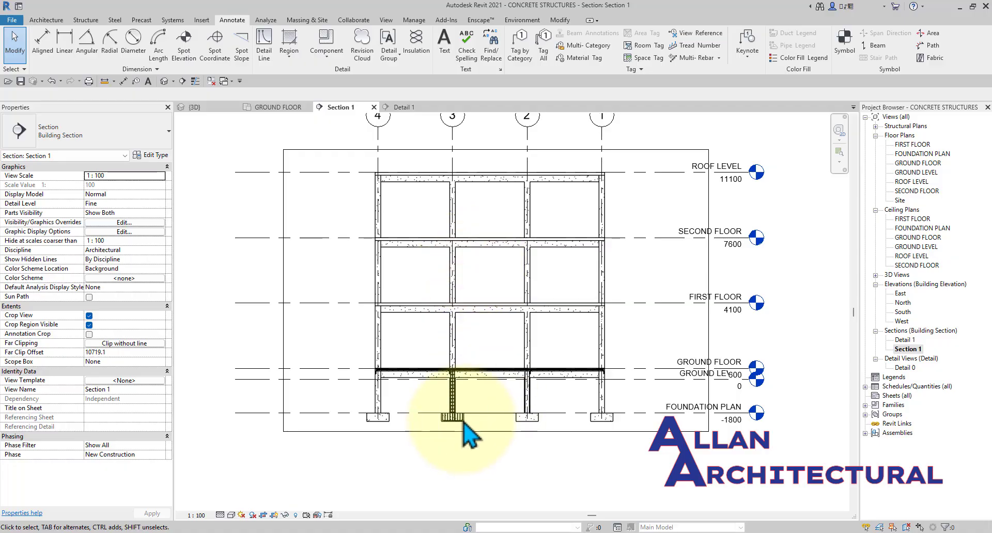
scroll(458, 414, up, 6)
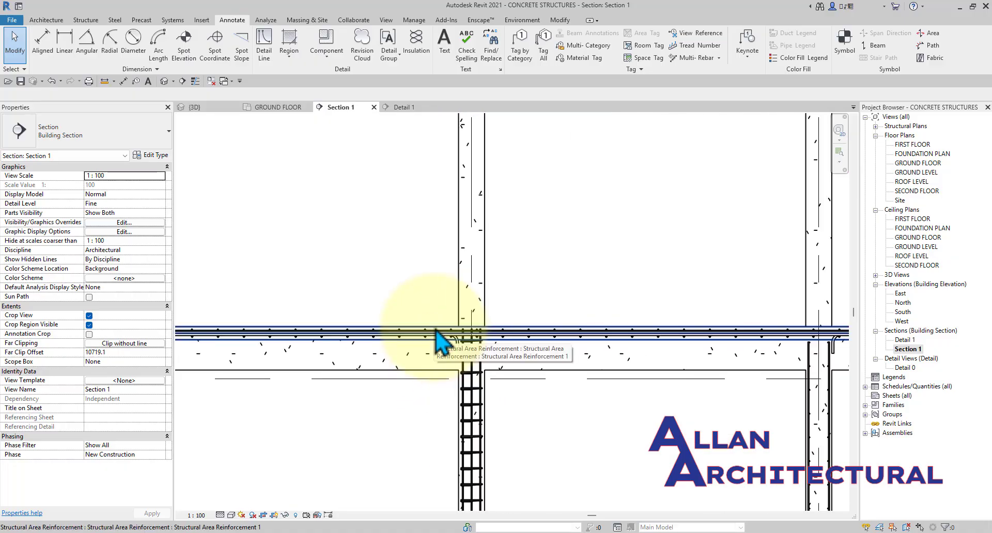
scroll(355, 344, down, 5)
middle_drag(336, 336, 375, 343)
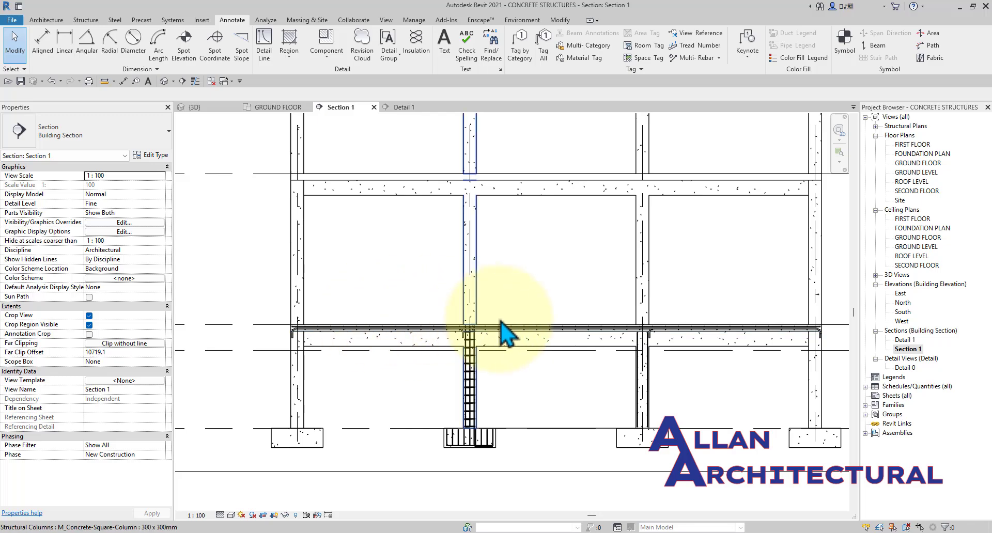
scroll(443, 337, up, 3)
scroll(405, 337, down, 3)
middle_drag(541, 332, 497, 341)
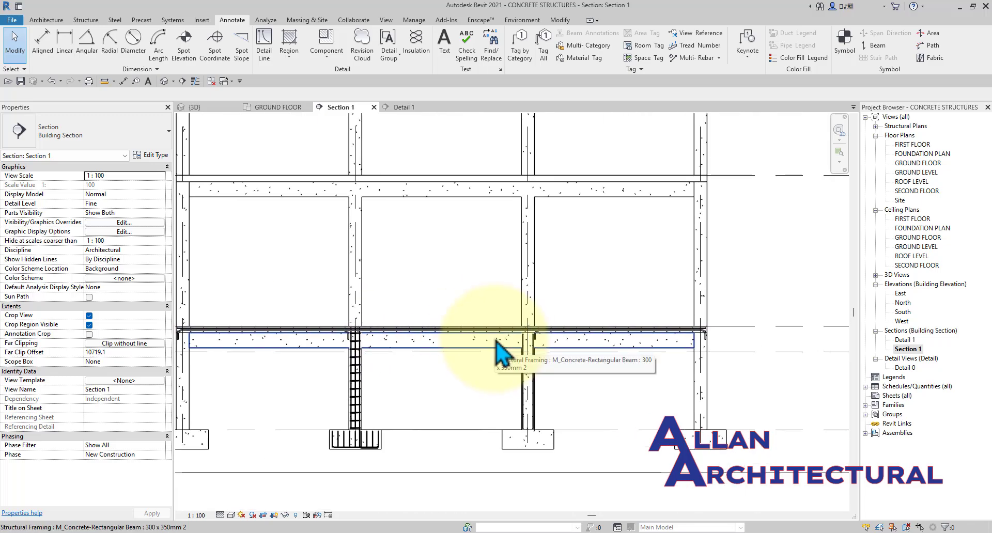
- Examine the beams, columns and slabs of the upper floors up to the roof level in Section 1
middle_drag(310, 260, 422, 322)
scroll(396, 321, down, 3)
mouse_move(362, 282)
middle_down()
mouse_move(356, 288)
mouse_move(368, 293)
middle_up()
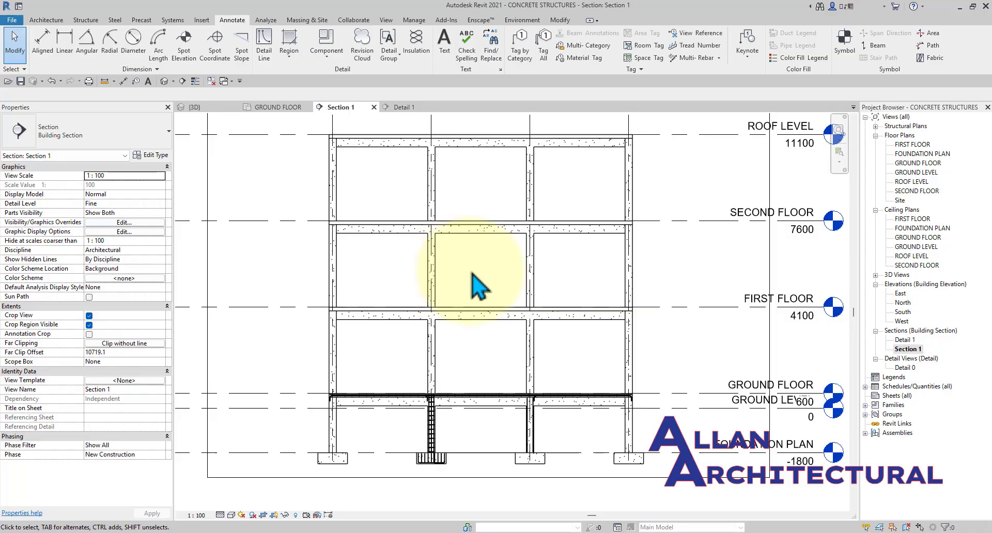
middle_drag(494, 295, 501, 291)
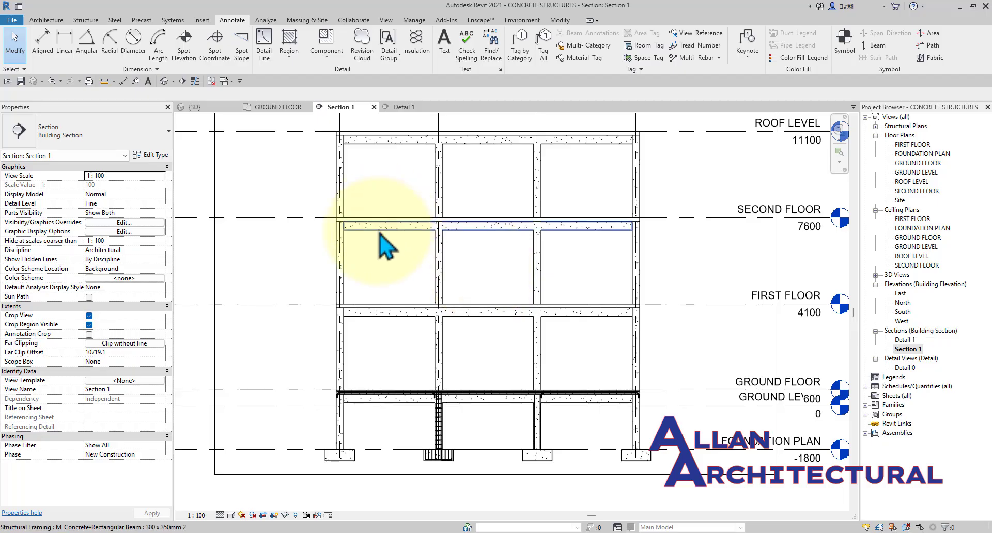
scroll(384, 246, down, 1)
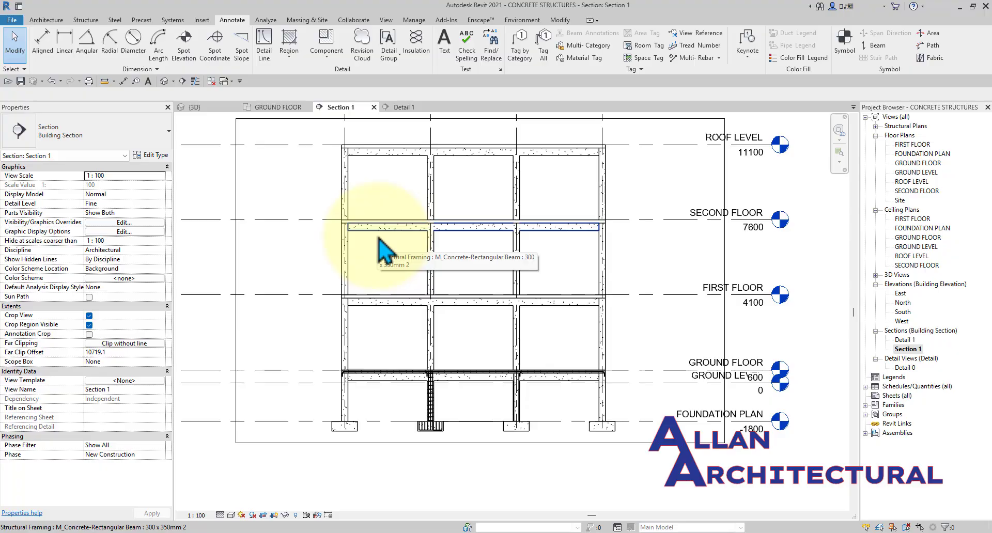
middle_drag(477, 267, 454, 283)
scroll(457, 275, up, 1)
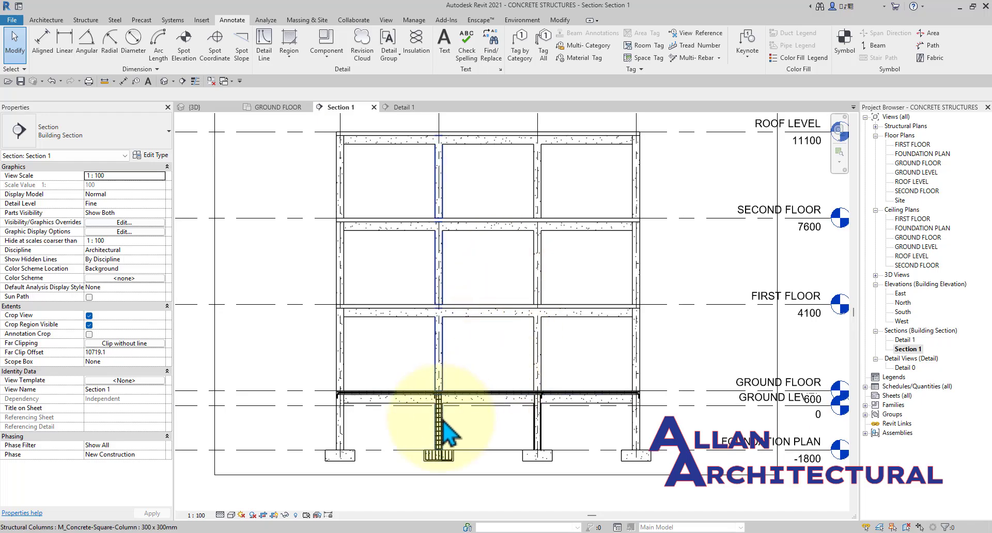
- Examine how the slab's area reinforcement meets the reinforced column and the unreinforced beam at the ground floor junction
scroll(443, 413, up, 3)
scroll(453, 408, up, 2)
scroll(465, 259, up, 2)
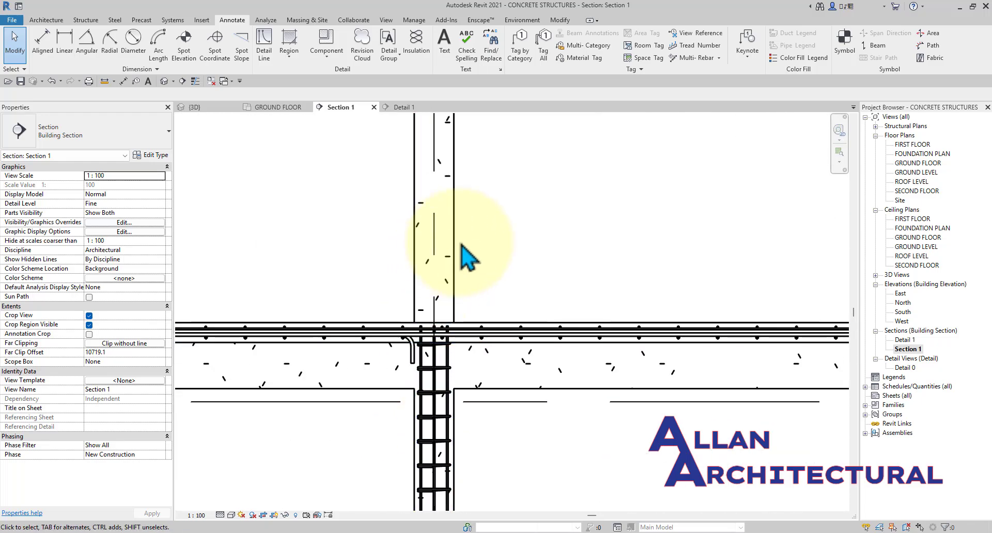
scroll(427, 336, up, 2)
scroll(436, 274, up, 3)
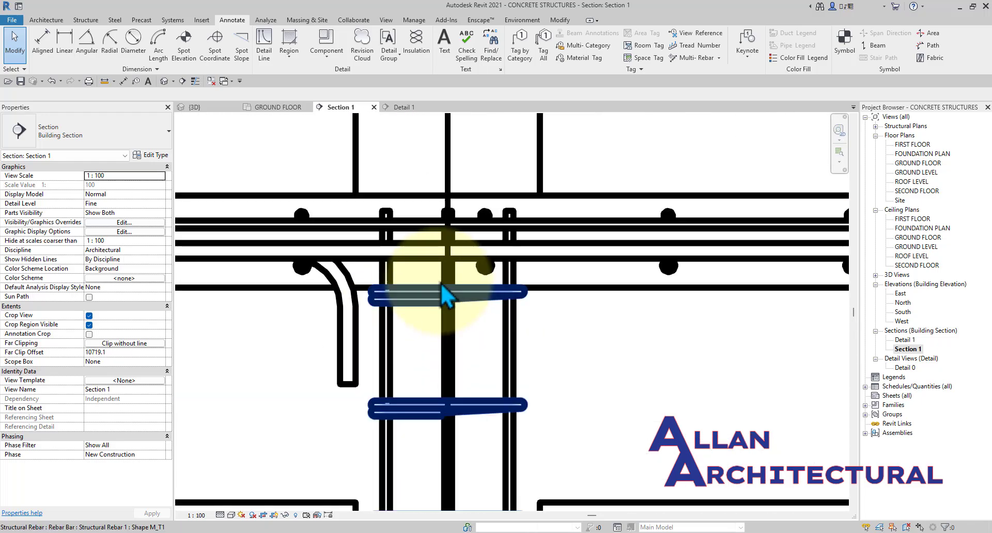
scroll(250, 228, down, 3)
scroll(310, 292, up, 2)
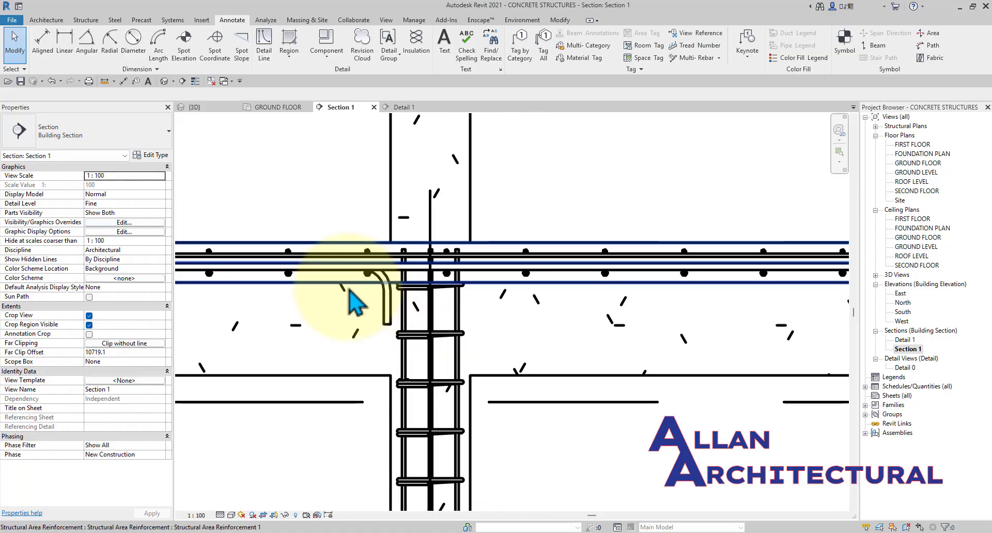
scroll(357, 305, down, 1)
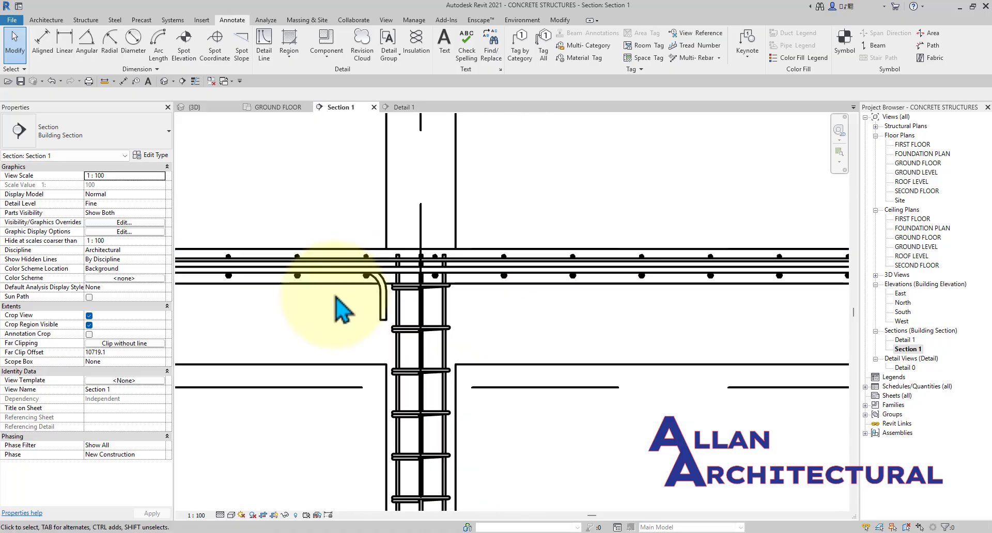
middle_drag(343, 310, 384, 318)
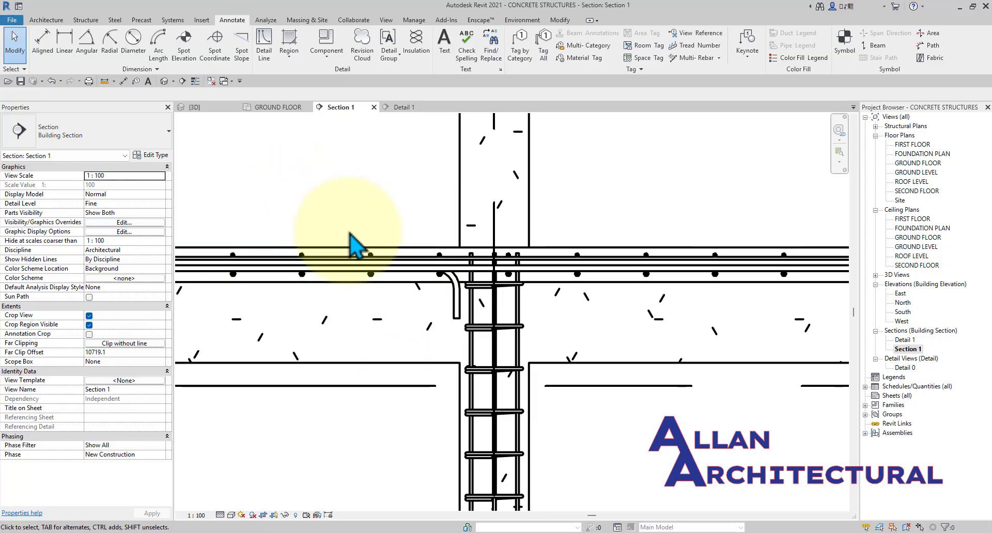
scroll(347, 248, down, 2)
scroll(312, 282, down, 1)
middle_drag(313, 281, 398, 274)
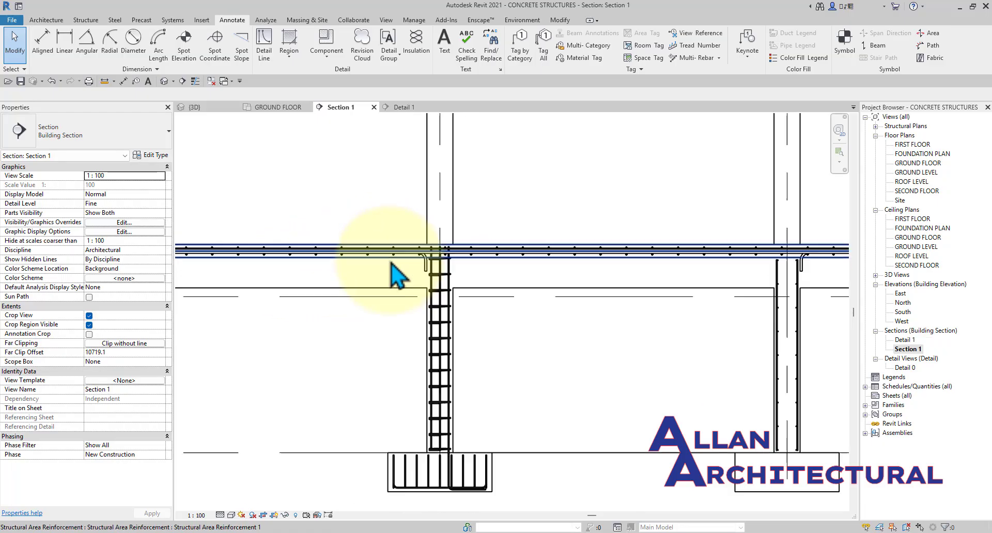
scroll(401, 276, down, 1)
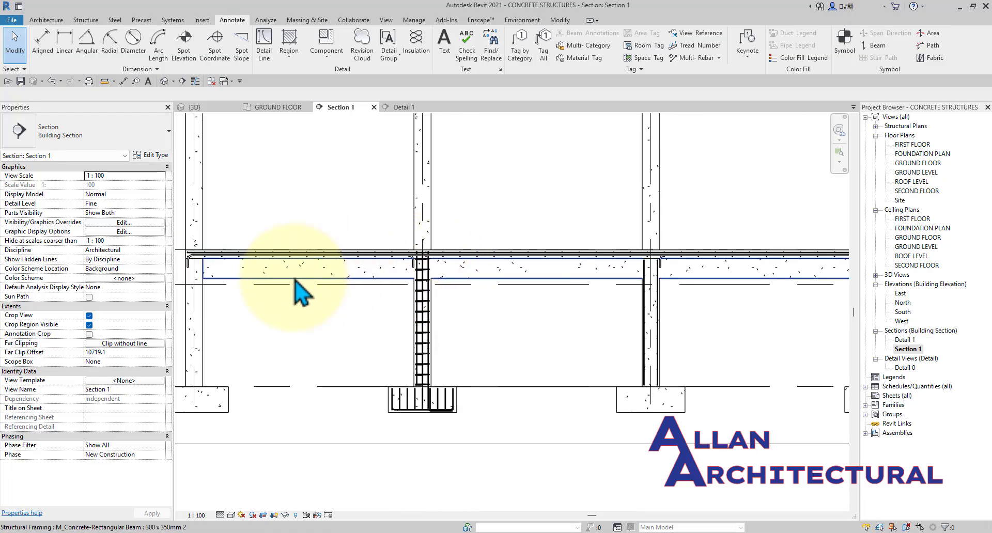
- Select the 300 x 350mm 2 ground floor beam to inspect its full length across the bays, and clear the selection
click(200, 275)
middle_drag(204, 279, 255, 283)
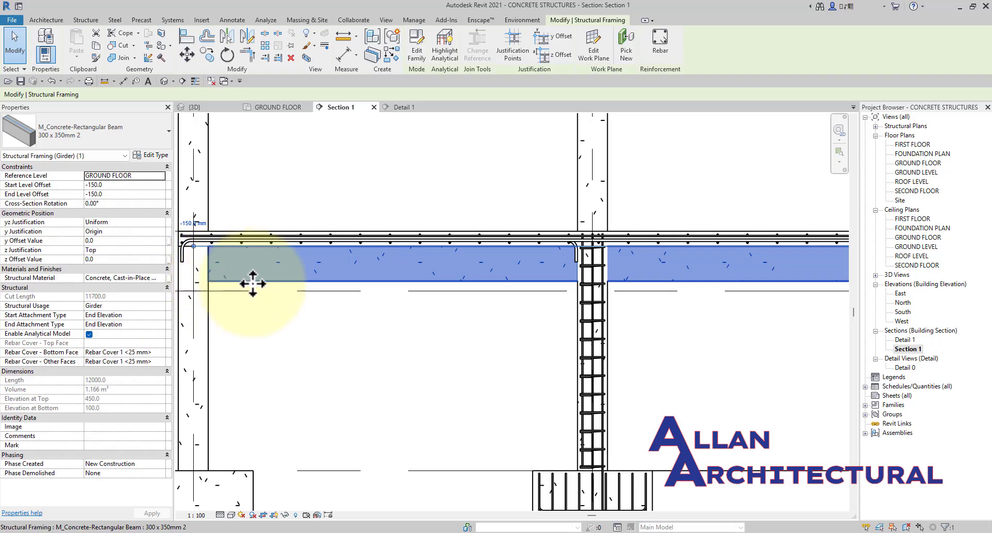
scroll(310, 301, down, 2)
scroll(529, 305, down, 1)
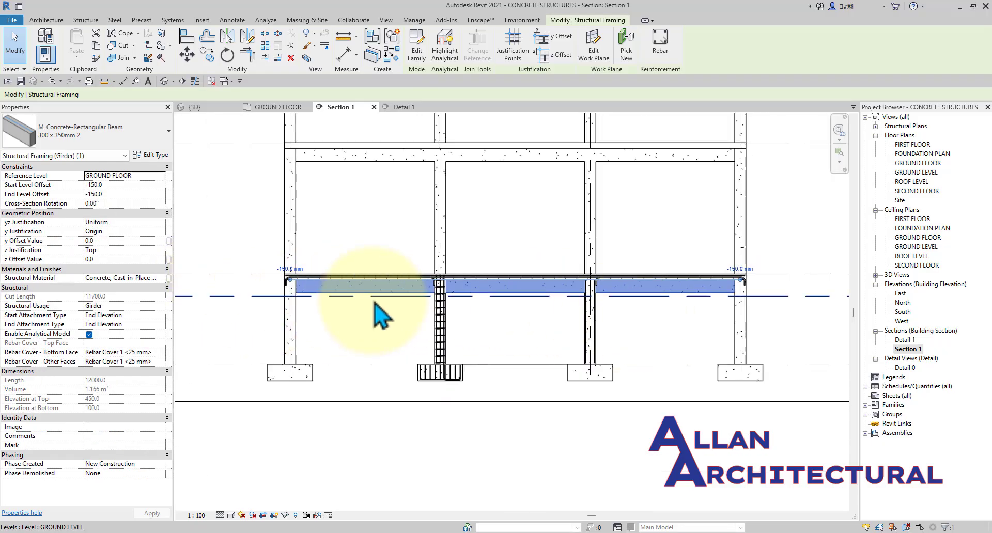
scroll(286, 292, up, 3)
scroll(827, 283, down, 2)
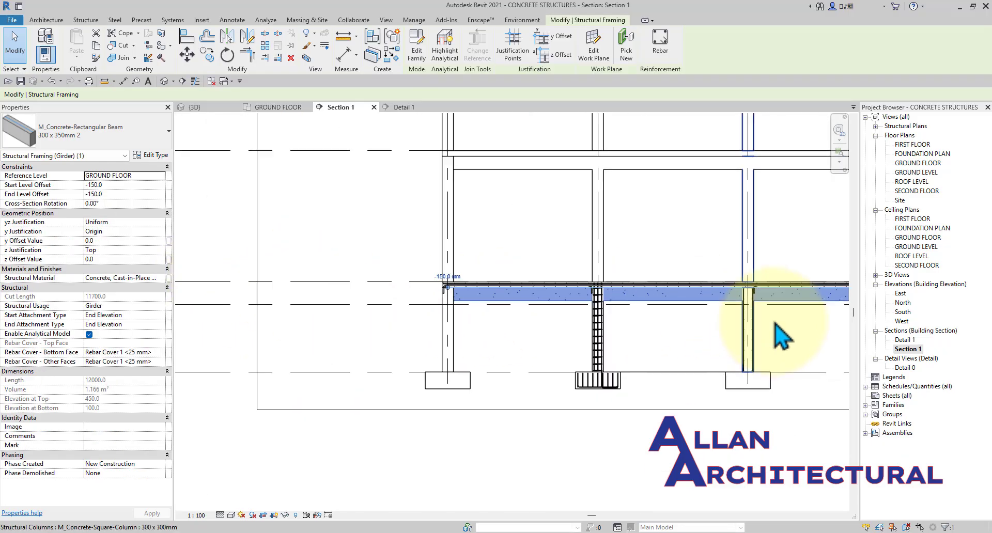
middle_drag(838, 281, 649, 325)
scroll(672, 336, up, 2)
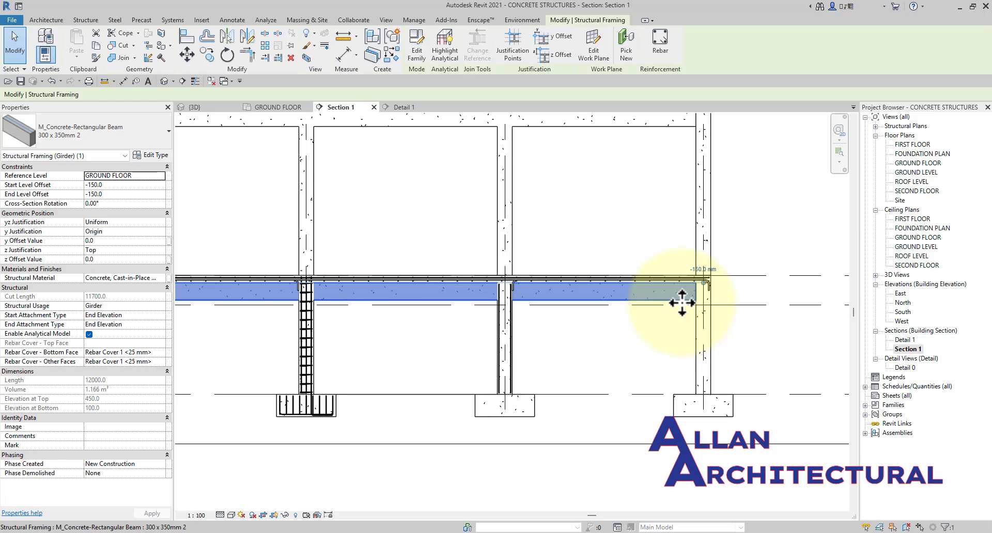
click(631, 325)
- Switch Thin Lines on to inspect the ground floor beam's end at the outer column, and switch it back off
scroll(404, 308, up, 5)
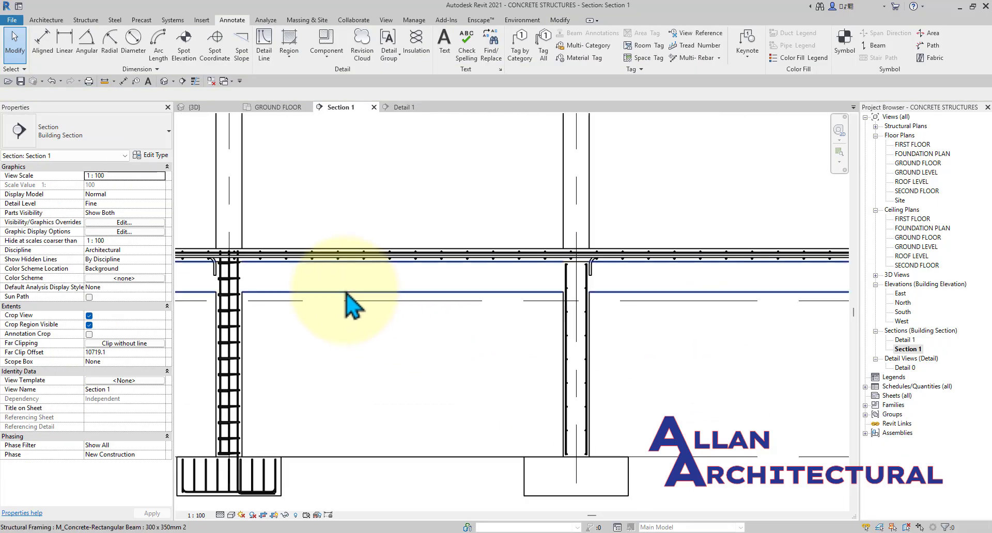
scroll(343, 289, down, 4)
middle_drag(360, 301, 645, 294)
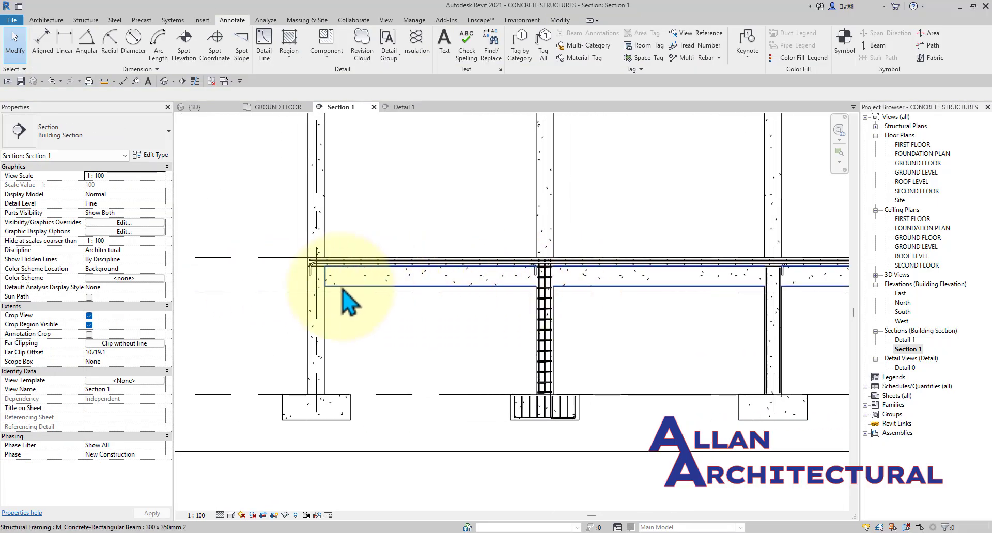
scroll(335, 284, up, 3)
scroll(333, 289, up, 5)
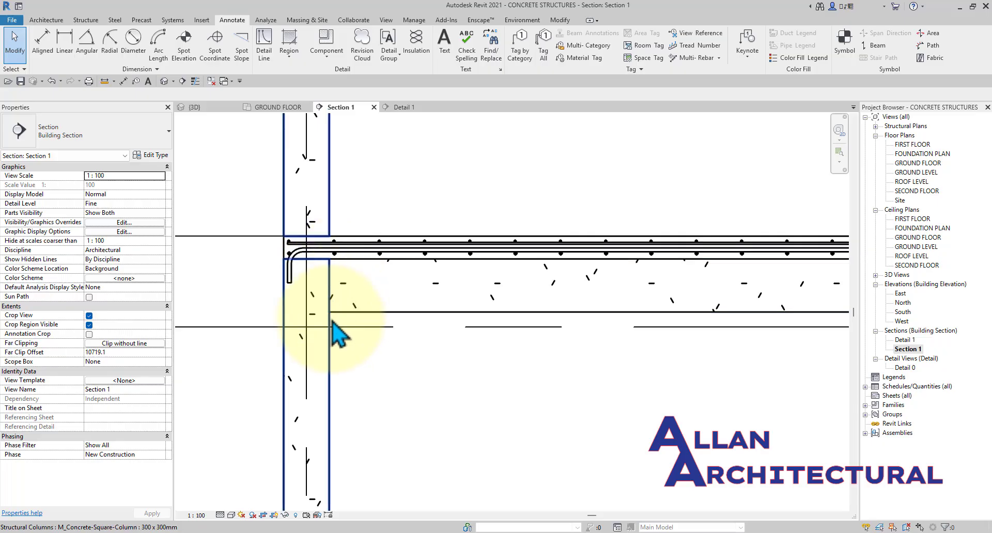
click(195, 81)
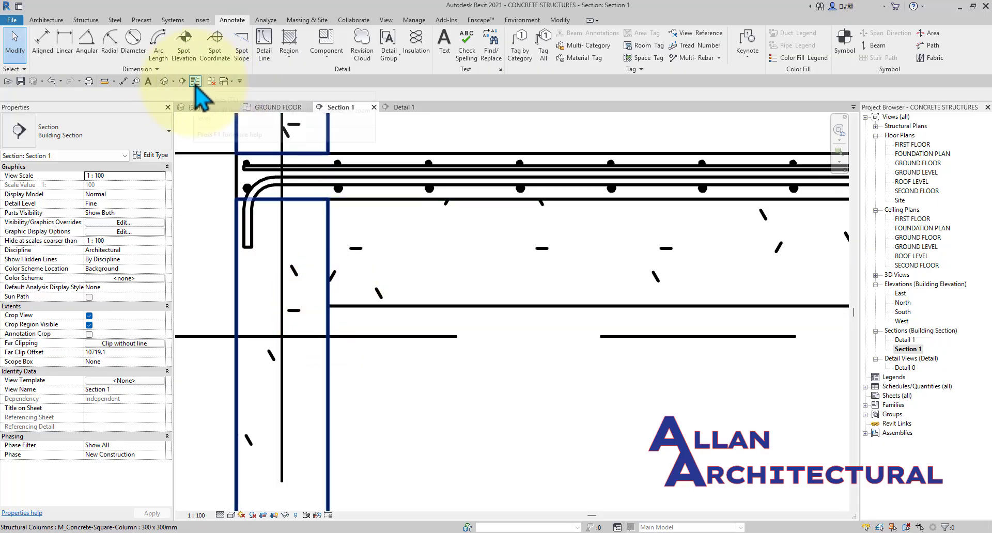
click(195, 81)
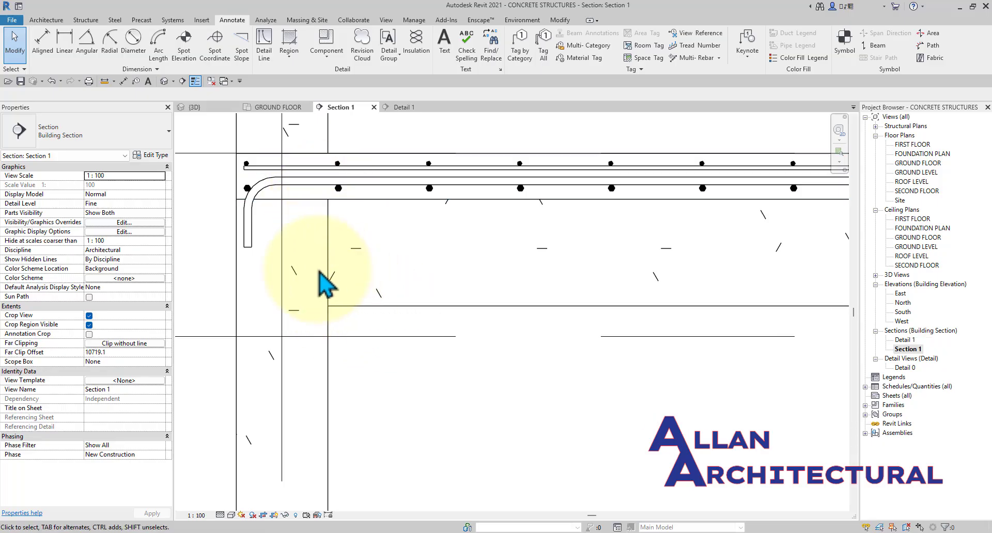
scroll(317, 269, down, 3)
scroll(594, 228, down, 4)
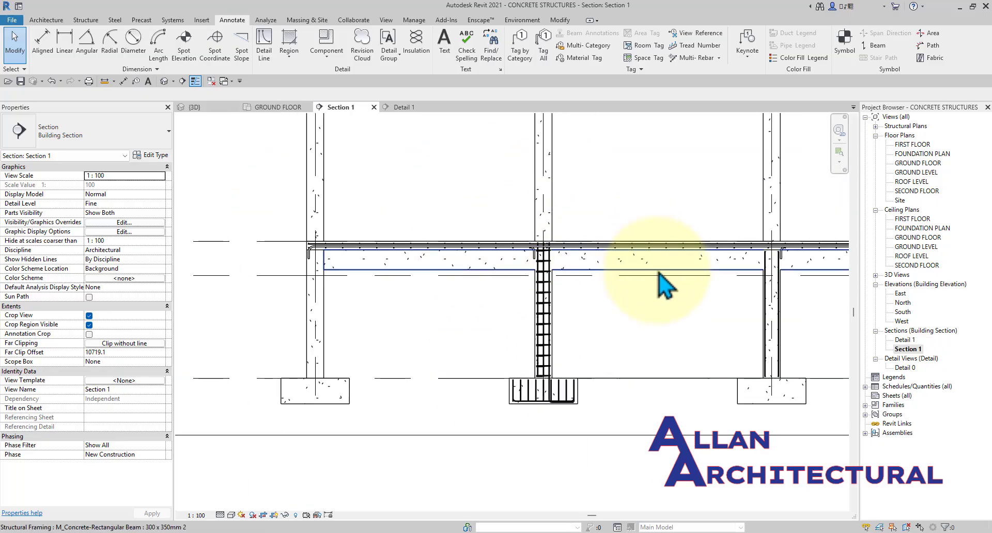
middle_drag(660, 284, 627, 329)
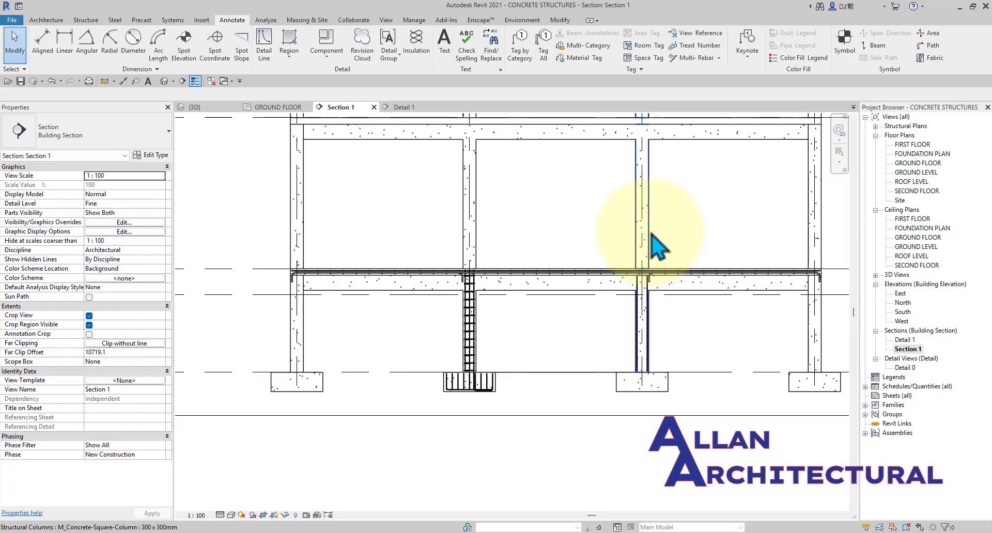
click(195, 81)
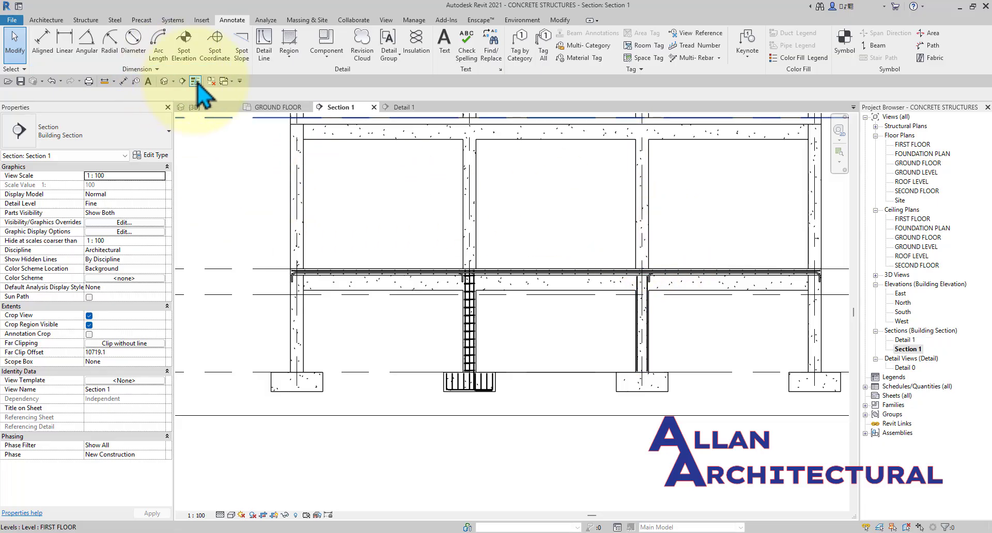
- Examine the ground floor beam's outline and the slab and column bars around it along the bays
scroll(367, 357, up, 10)
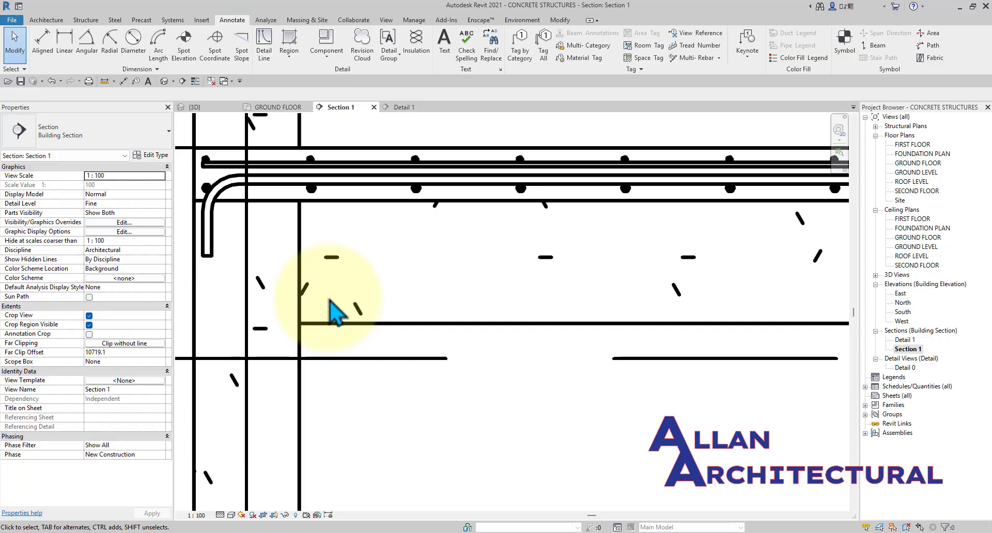
scroll(331, 301, down, 3)
mouse_move(410, 299)
middle_down()
mouse_move(410, 388)
mouse_move(401, 343)
middle_up()
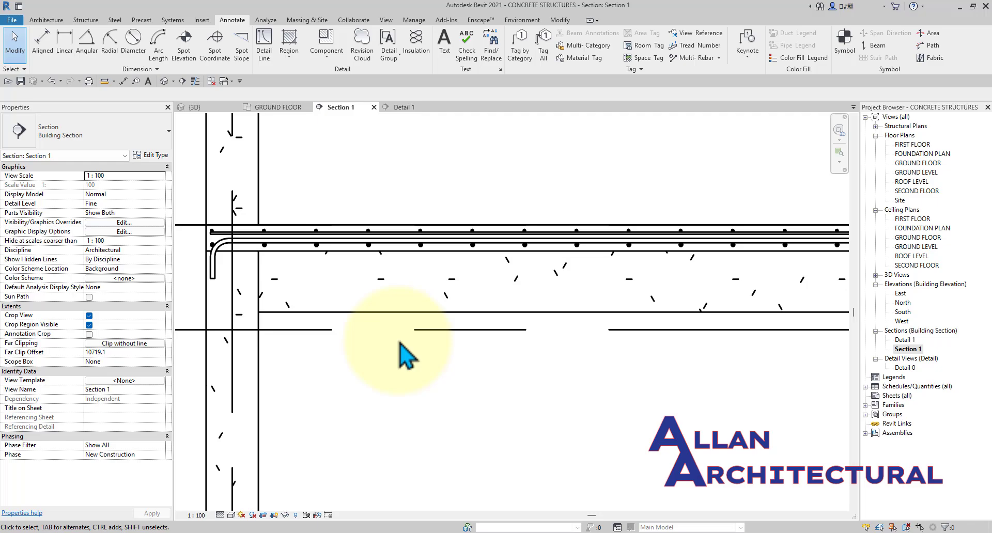
scroll(406, 327, up, 2)
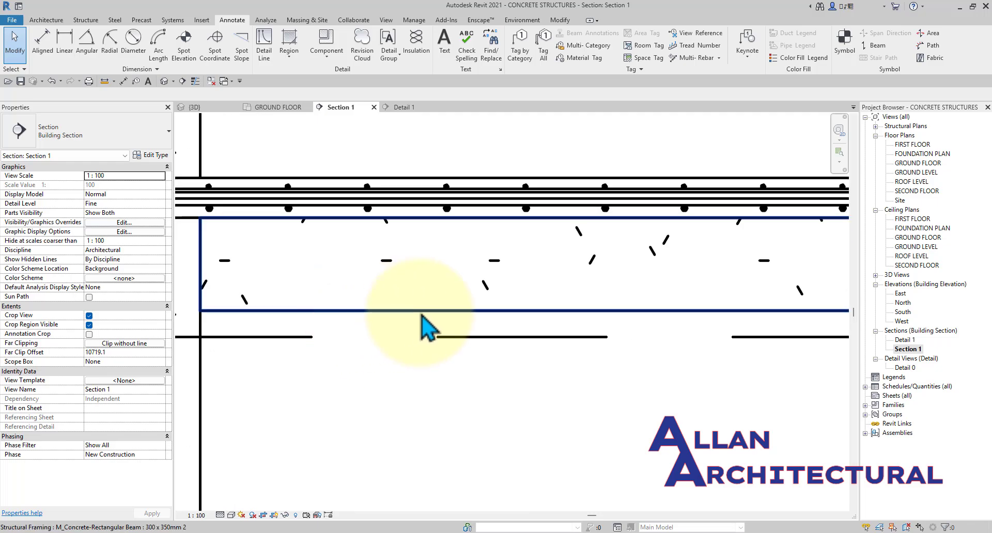
scroll(411, 313, down, 2)
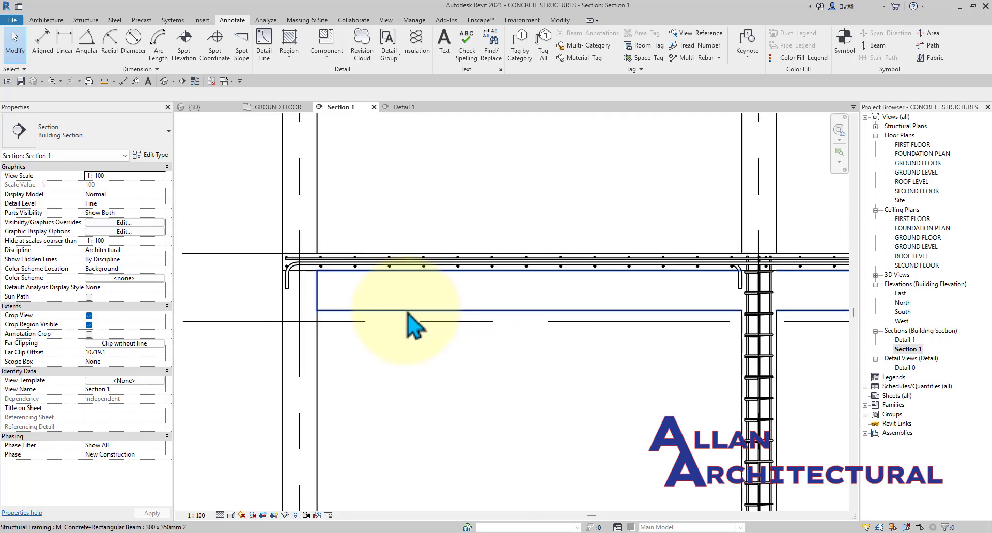
scroll(411, 326, down, 2)
middle_drag(432, 324, 436, 365)
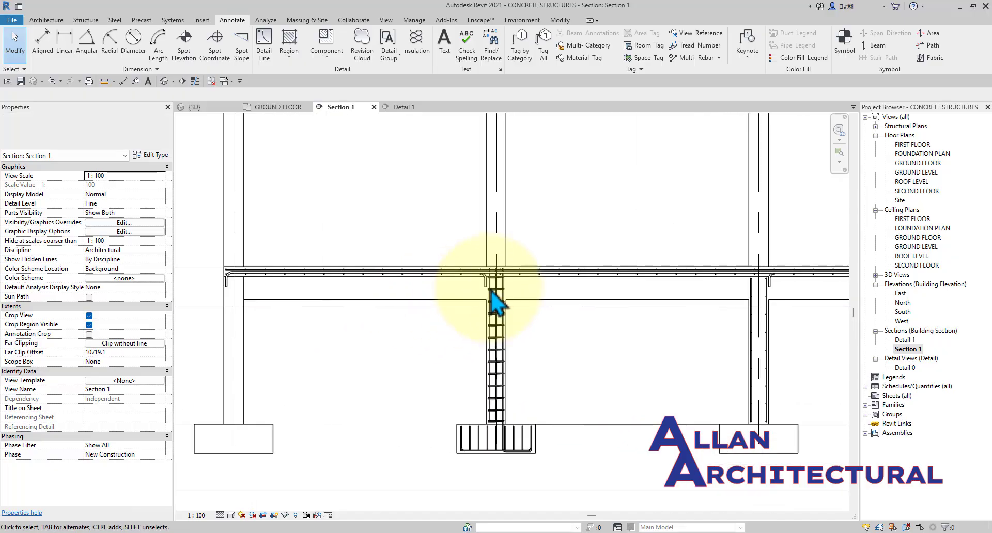
scroll(512, 282, up, 2)
scroll(500, 259, up, 3)
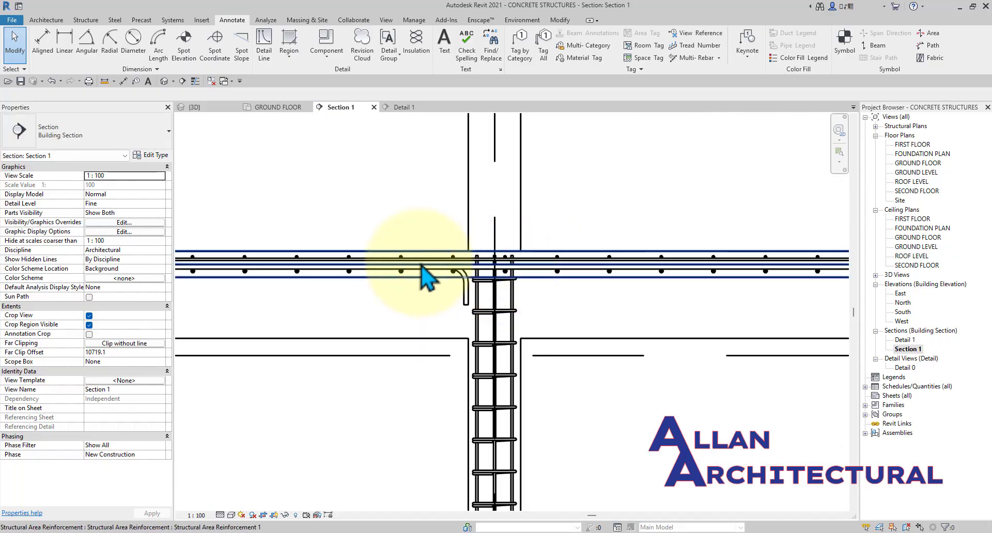
scroll(420, 277, down, 1)
scroll(419, 277, down, 2)
middle_drag(562, 315, 504, 311)
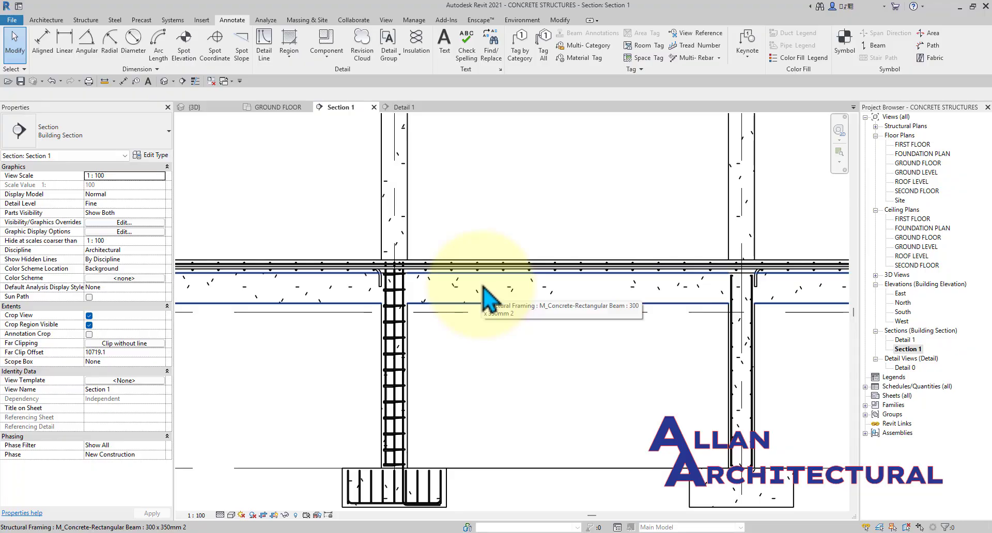
scroll(428, 294, down, 2)
middle_drag(428, 295, 480, 324)
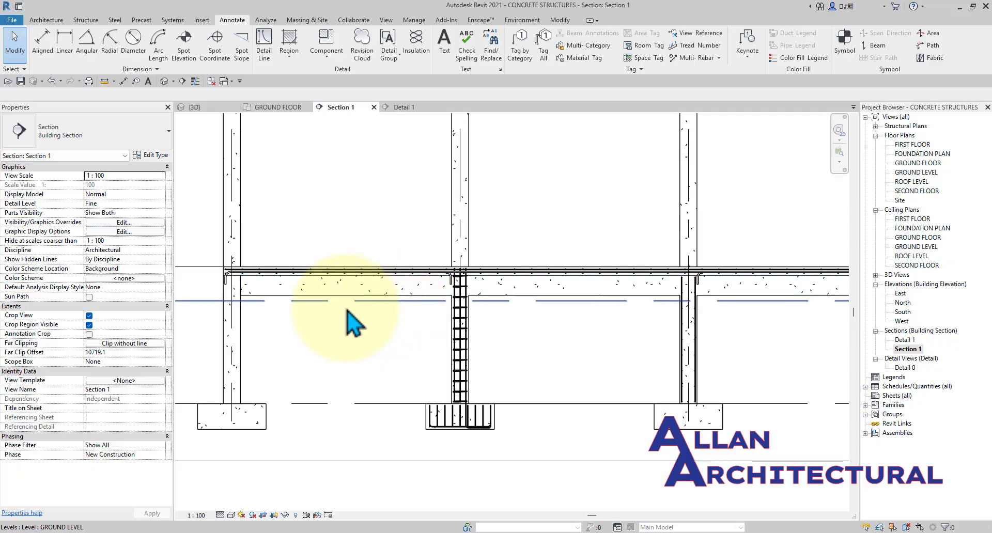
- Look through the options for overriding the ground floor beam's graphics in this view, and clear the beam selection
scroll(292, 225, up, 1)
mouse_move(298, 230)
middle_down()
mouse_move(305, 246)
mouse_move(306, 234)
middle_up()
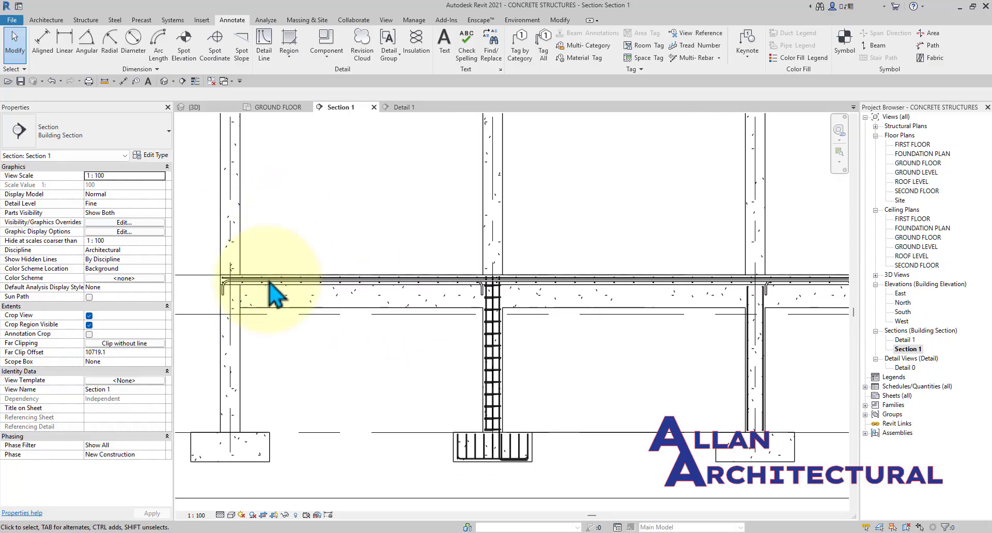
scroll(262, 321, up, 1)
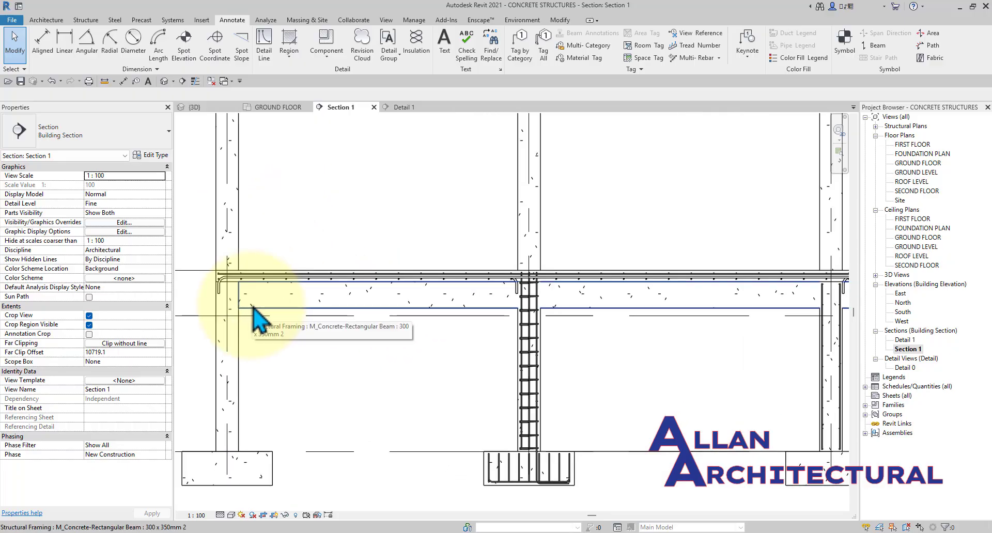
right_click(254, 311)
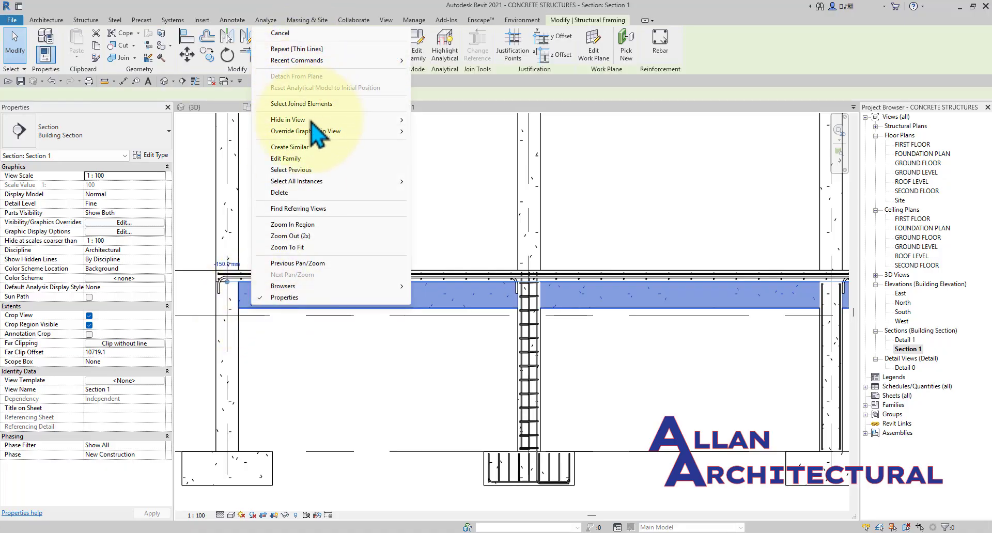
mouse_move(393, 132)
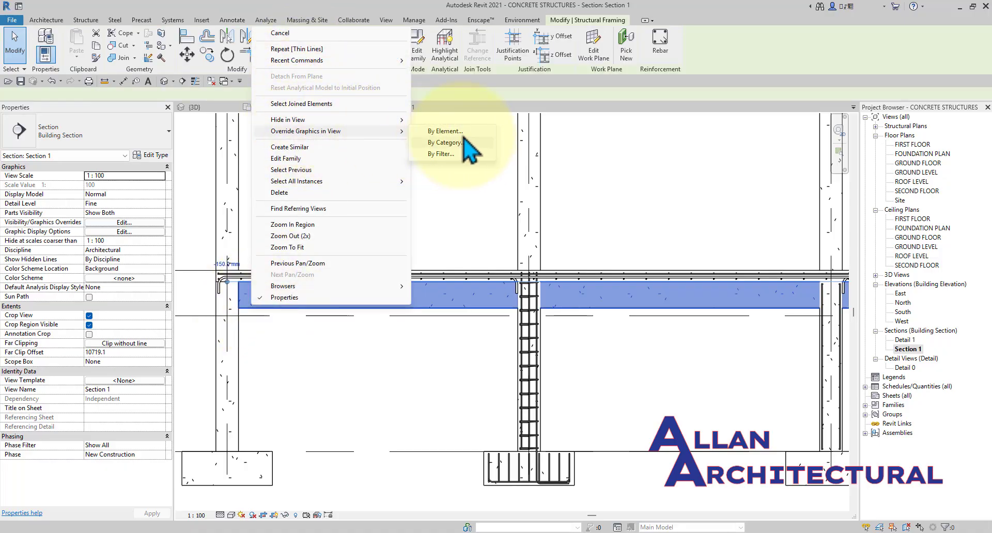
key(Escape)
key(Escape)
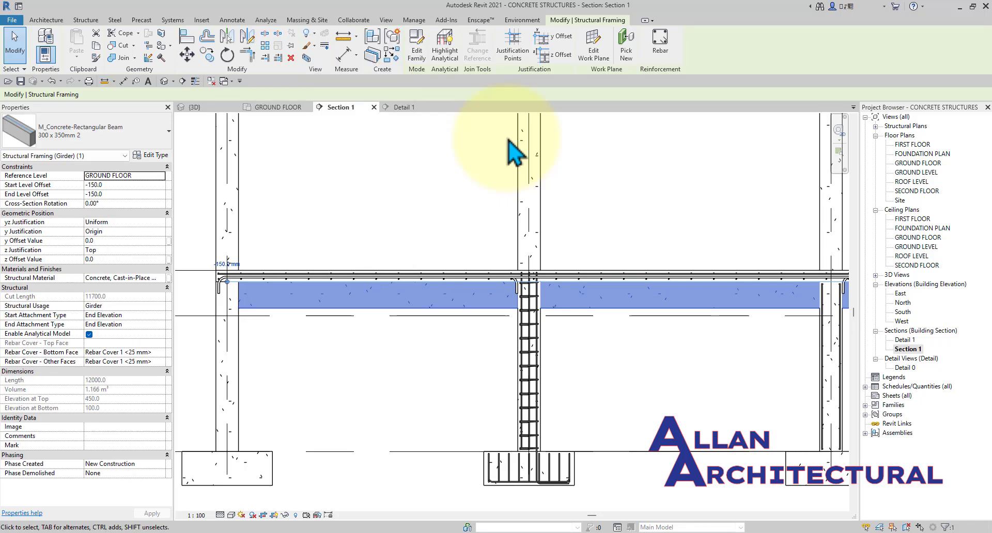
scroll(362, 227, down, 1)
click(361, 233)
scroll(326, 260, up, 2)
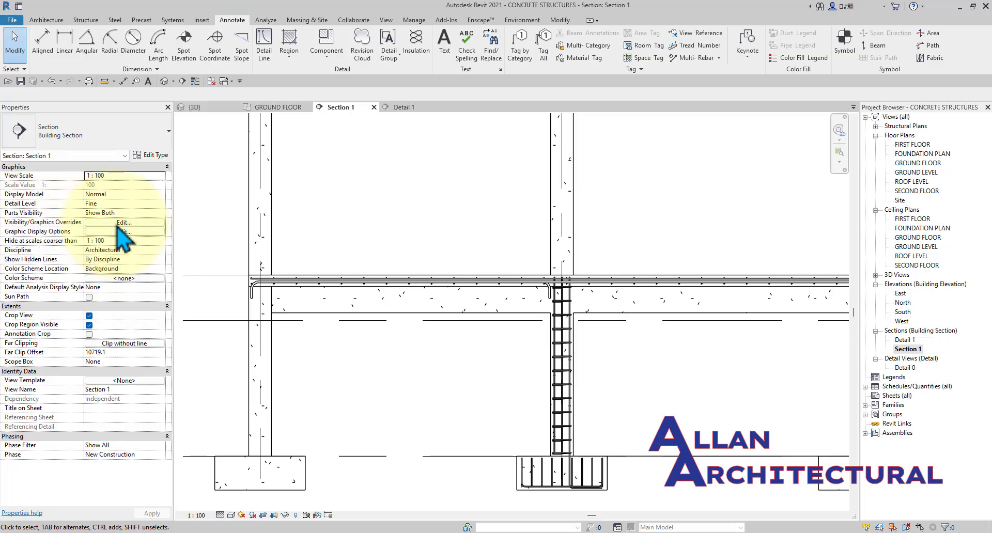
- Review the model categories in Section 1's Visibility/Graphic Overrides and leave the settings without changes
click(124, 224)
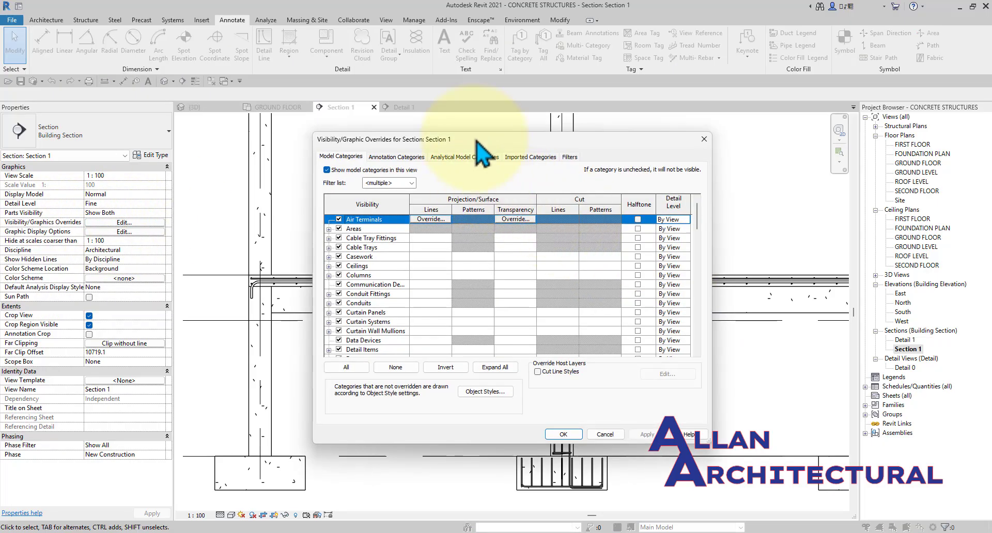
mouse_move(472, 90)
mouse_down()
mouse_move(468, 77)
mouse_move(489, 82)
mouse_up()
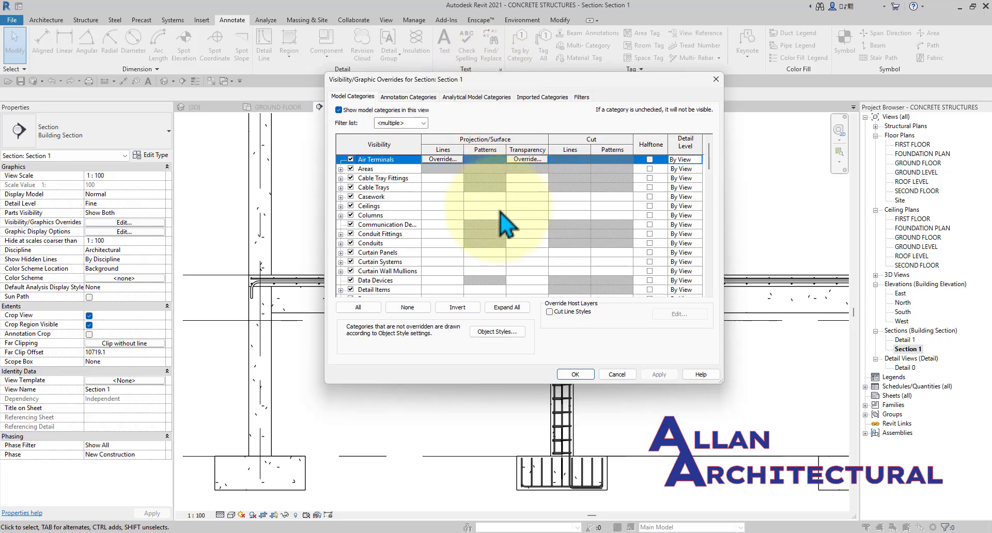
scroll(517, 228, down, 2)
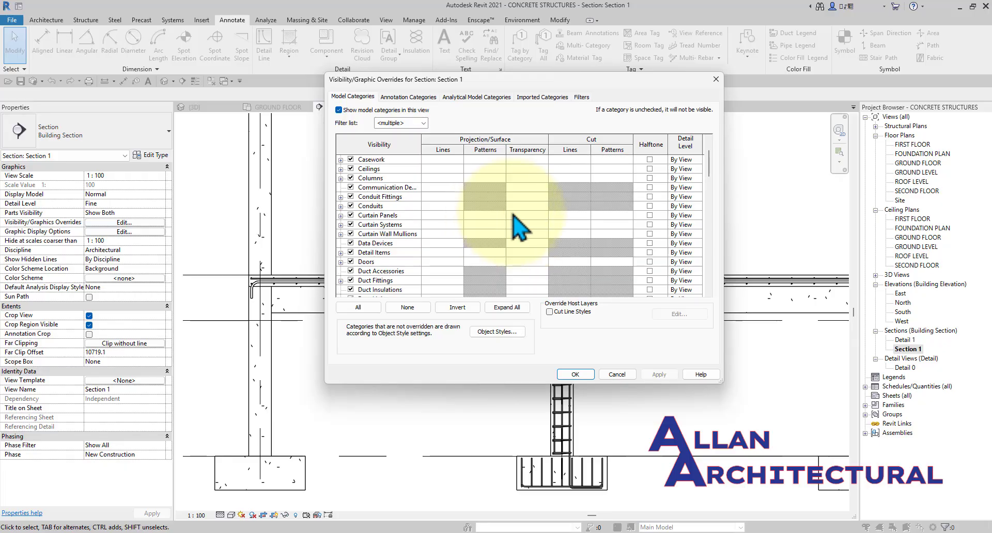
click(616, 373)
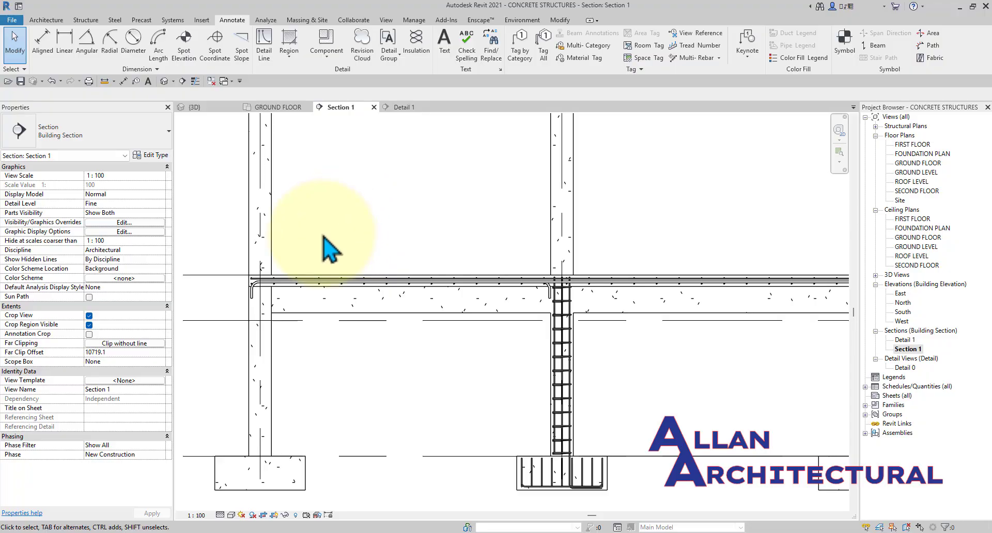
scroll(323, 236, down, 1)
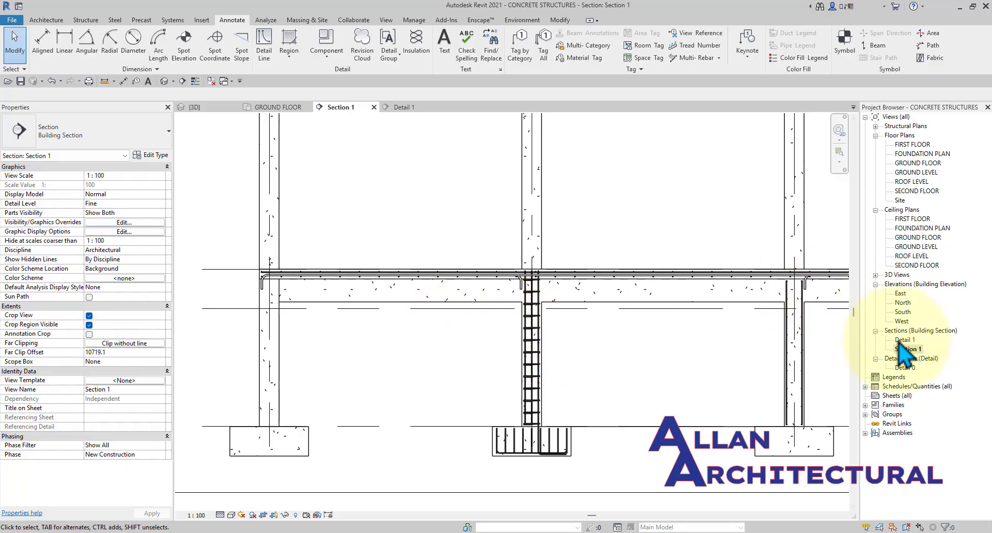
- Open the East and North elevations and the Detail 1 section to examine the frame and its reinforcement
click(904, 294)
double_click(904, 294)
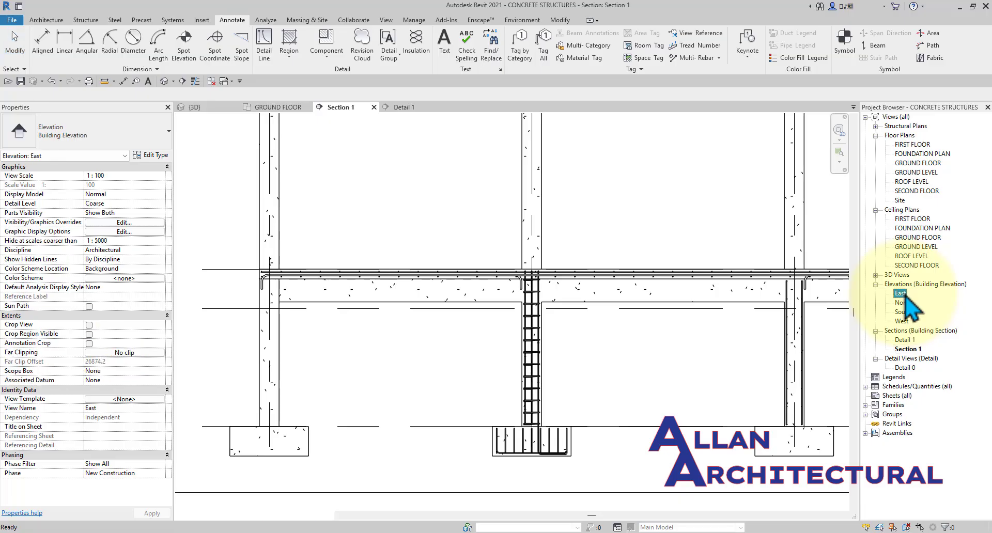
double_click(903, 303)
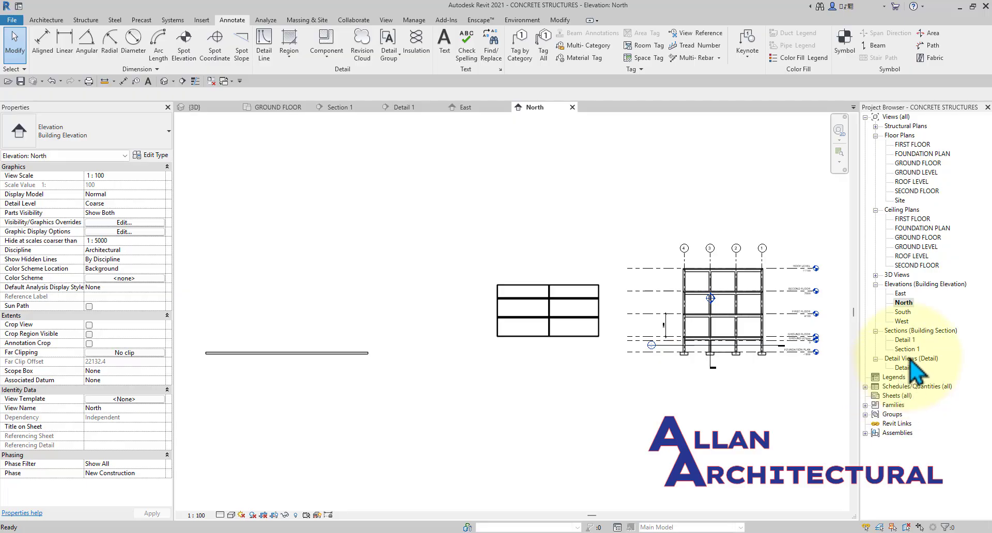
double_click(905, 341)
scroll(569, 298, up, 4)
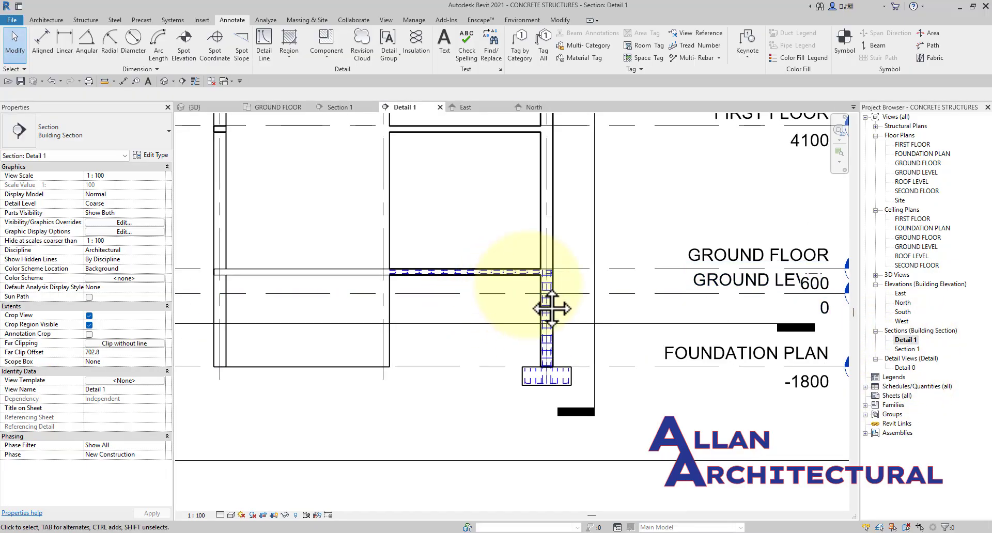
scroll(569, 297, down, 5)
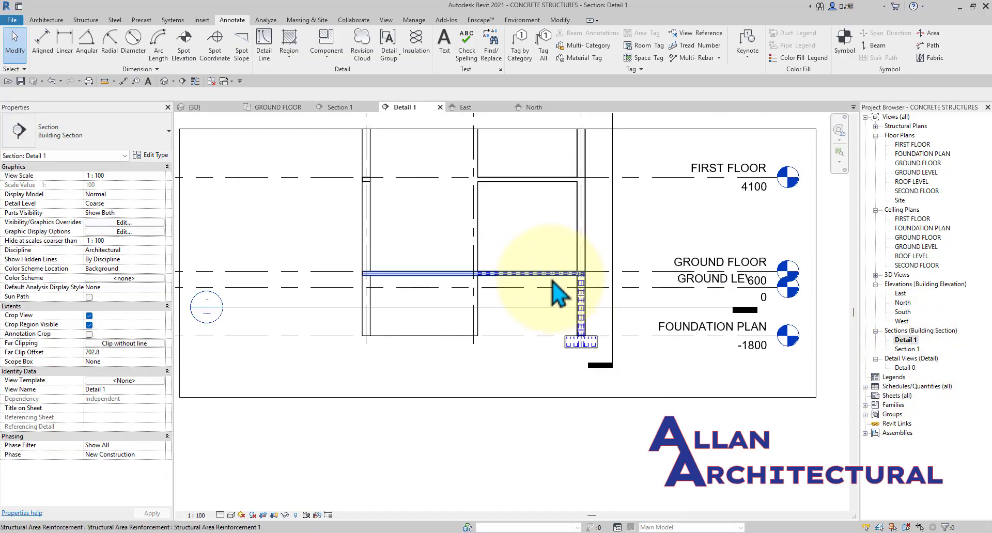
- Check the GROUND FLOOR plan and the 3D view, and return to Section 1 to examine the reinforcement across all bays
click(268, 109)
scroll(449, 261, down, 2)
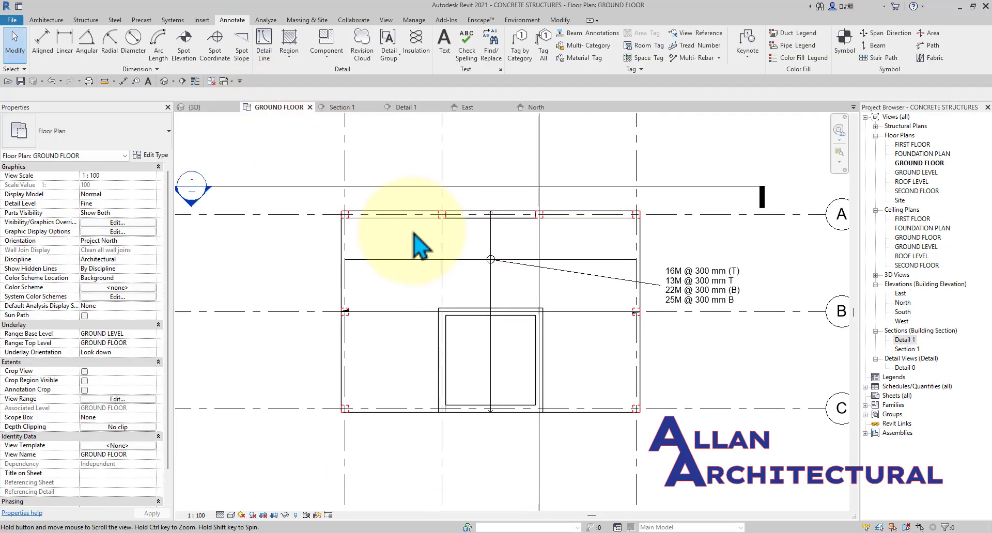
click(217, 107)
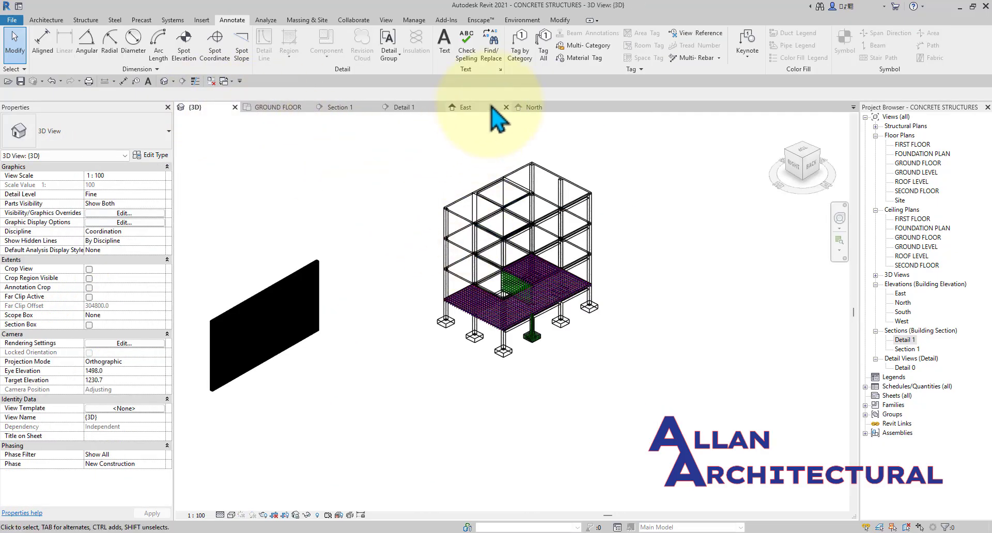
click(352, 108)
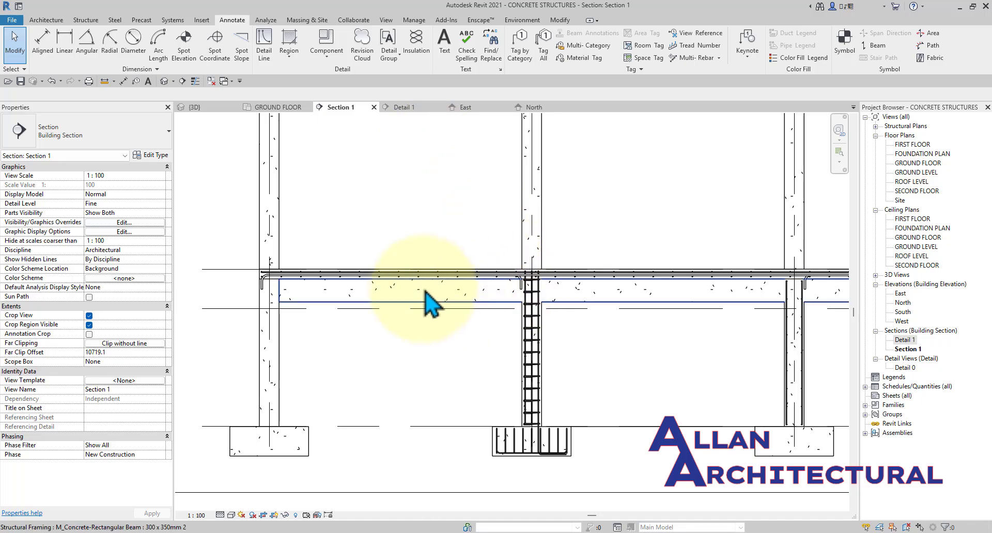
scroll(426, 300, up, 3)
scroll(426, 303, down, 3)
mouse_move(344, 304)
middle_down()
mouse_move(399, 310)
mouse_move(350, 311)
middle_up()
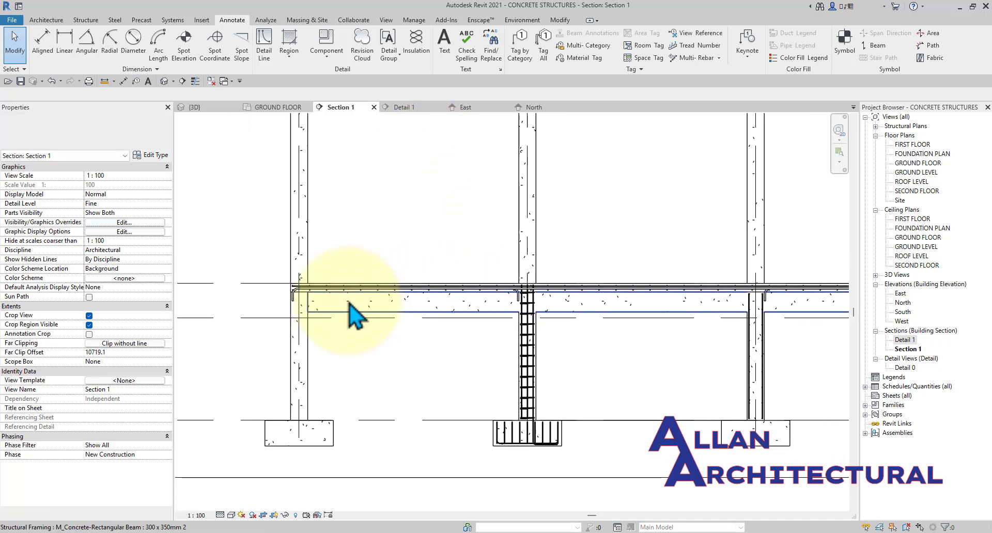
scroll(716, 409, down, 2)
middle_drag(715, 409, 662, 368)
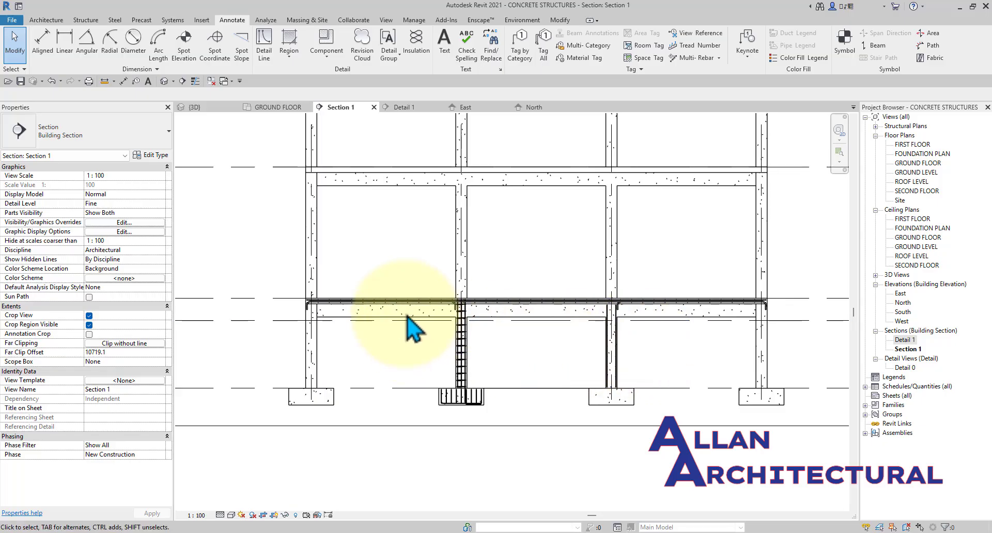
- Examine the line weights, line patterns and materials of the structural categories in Object Styles, and cancel without changes
click(414, 20)
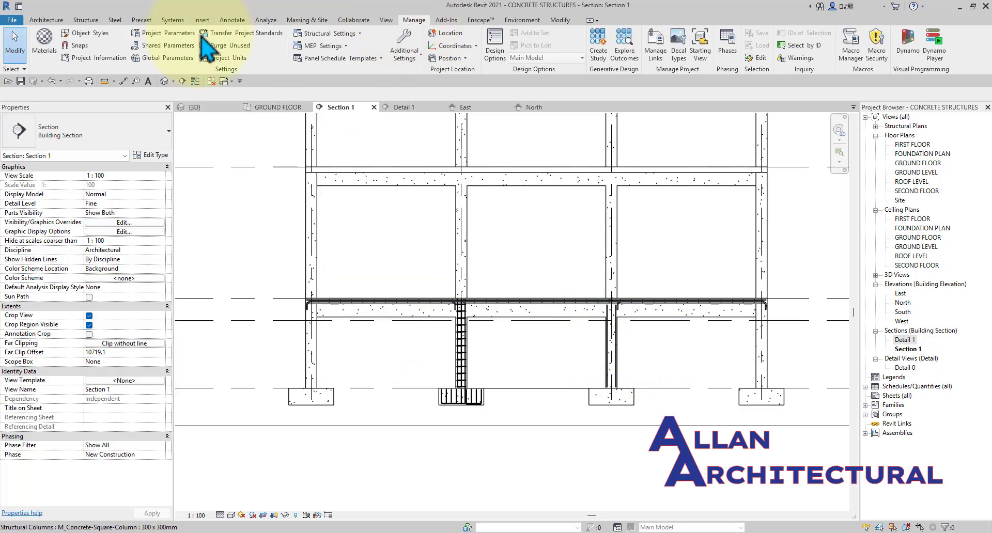
click(76, 34)
mouse_move(476, 108)
mouse_down()
mouse_move(460, 110)
mouse_move(476, 115)
mouse_move(469, 97)
mouse_up()
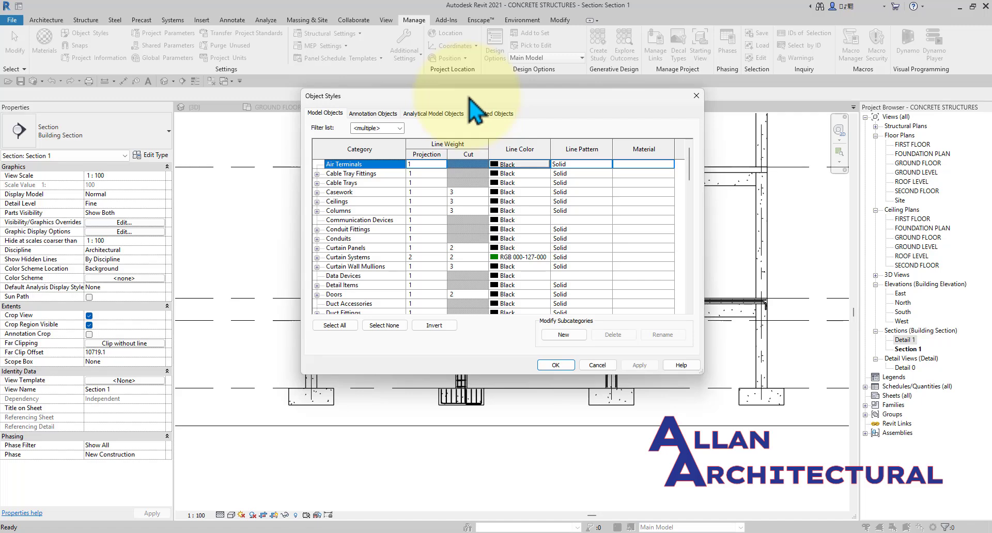
drag(469, 97, 463, 97)
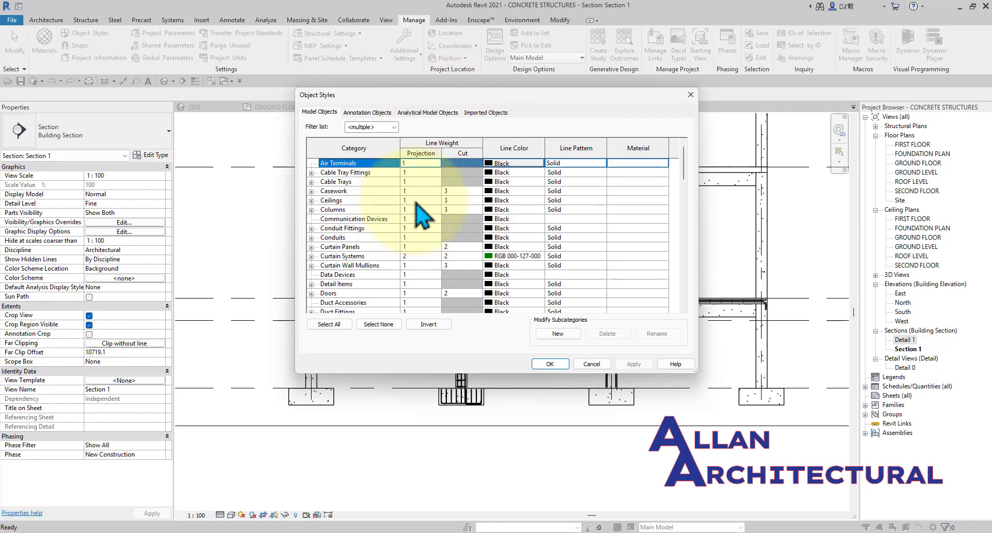
scroll(367, 228, down, 7)
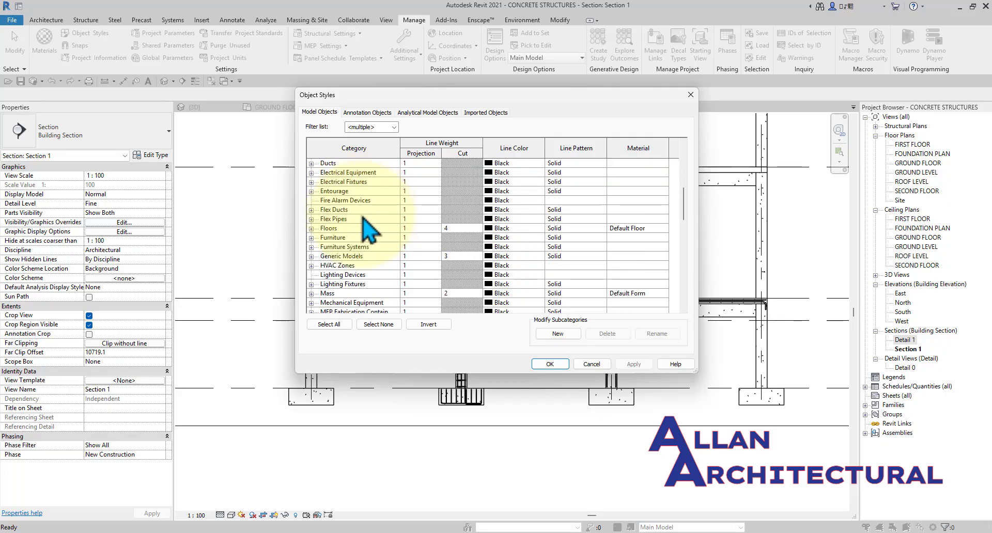
scroll(368, 232, down, 13)
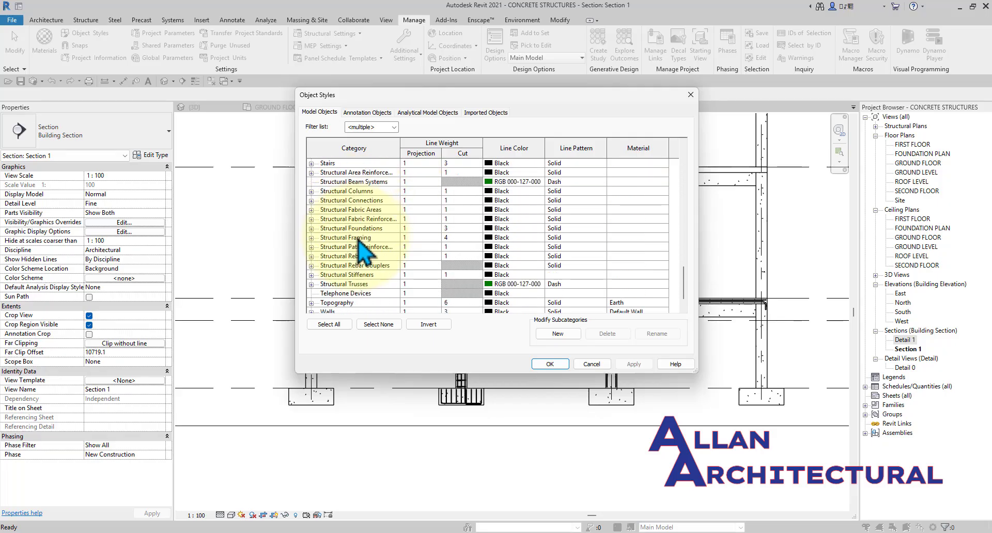
scroll(365, 248, down, 1)
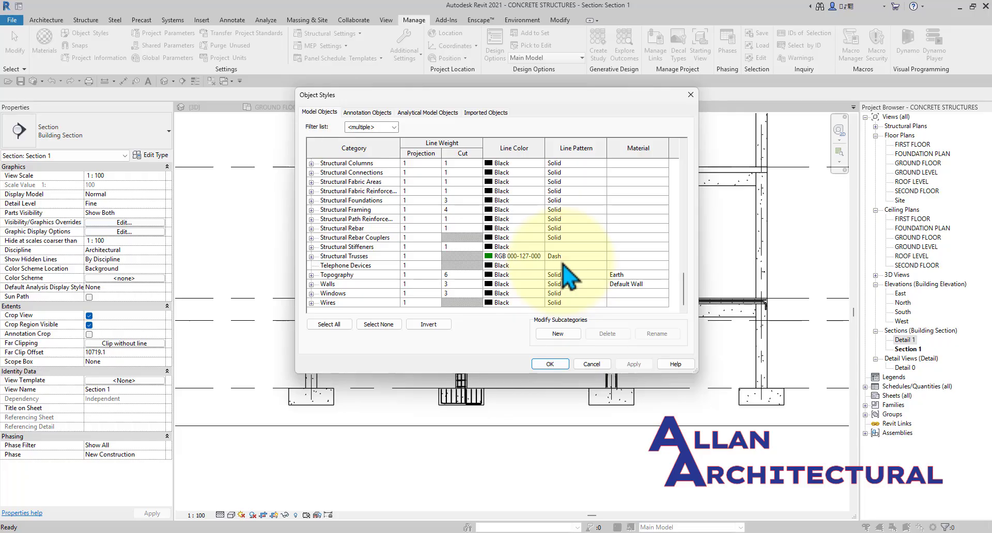
scroll(325, 240, up, 2)
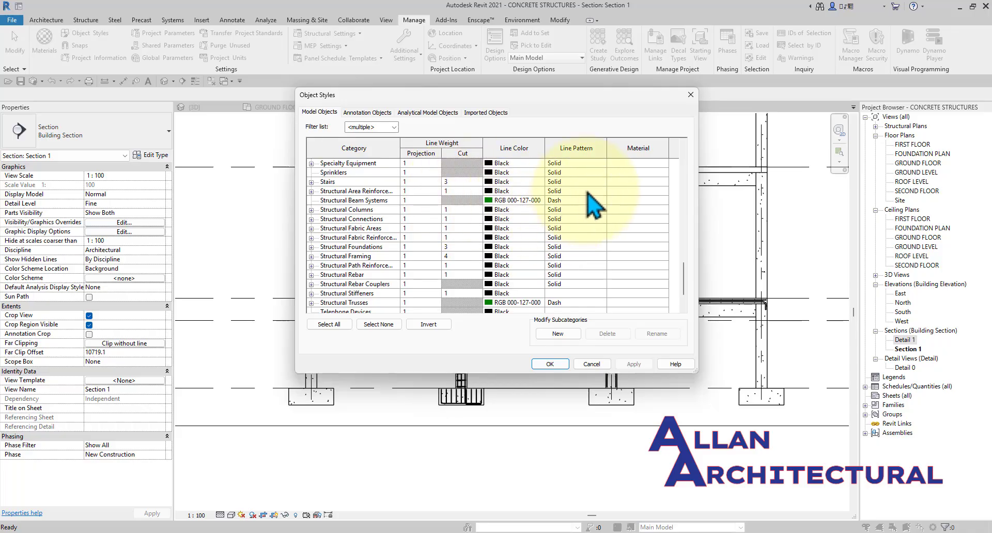
click(657, 191)
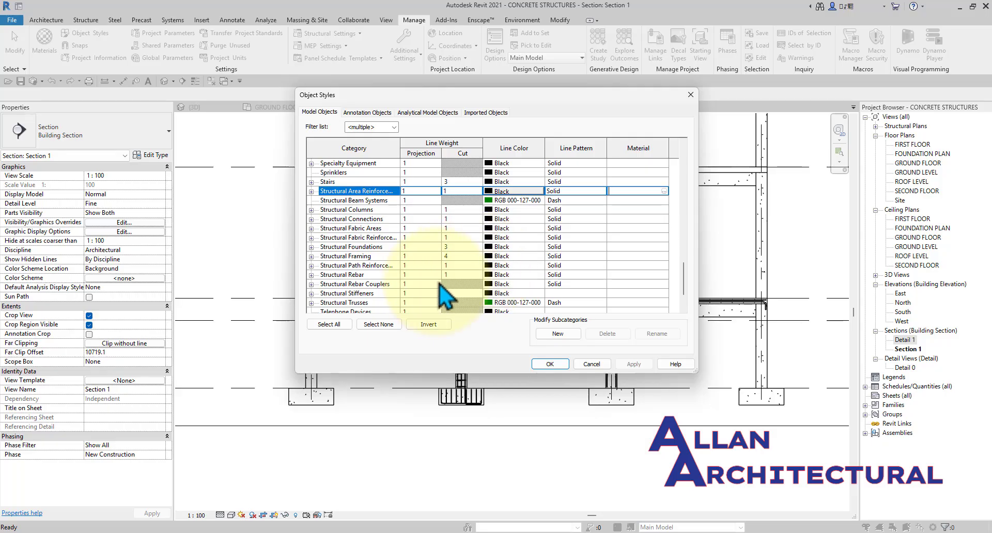
click(597, 364)
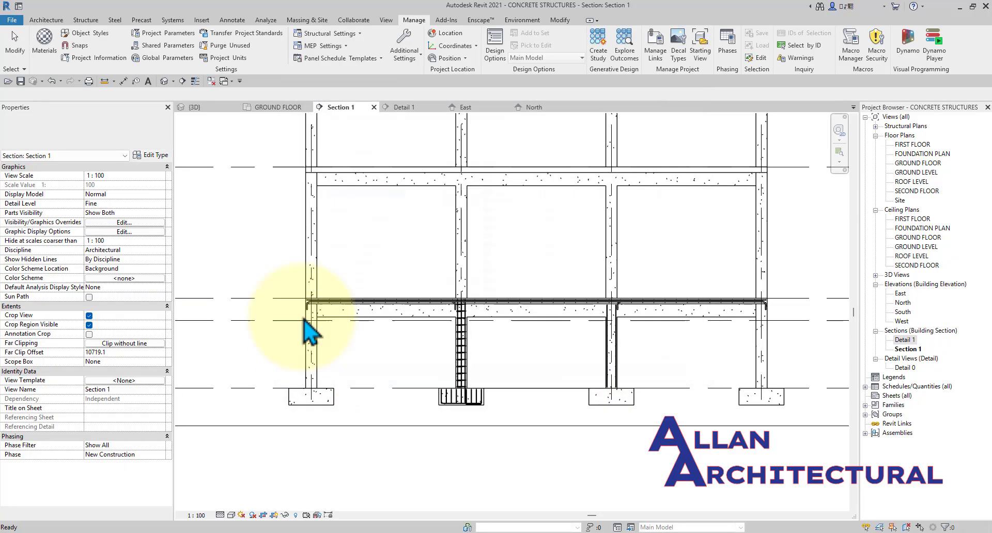
scroll(418, 243, up, 3)
scroll(434, 240, down, 3)
mouse_move(587, 258)
middle_down()
mouse_move(556, 278)
mouse_move(572, 265)
middle_up()
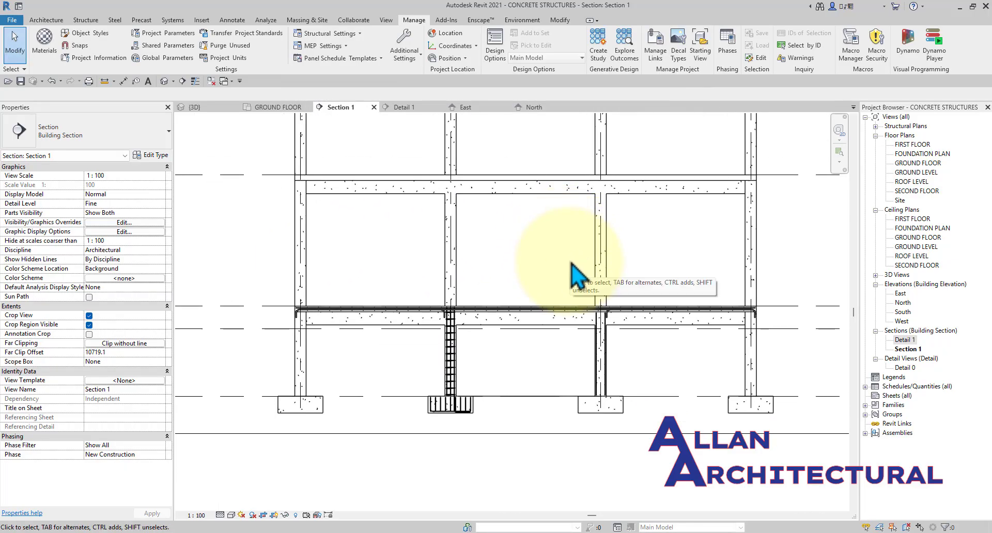
scroll(466, 382, up, 2)
scroll(445, 292, down, 2)
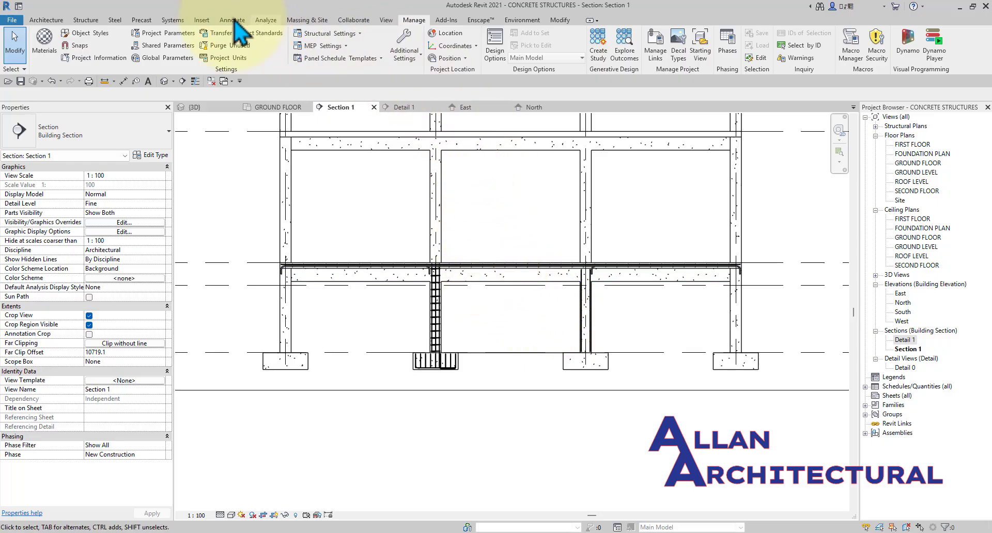
- Load the M_Rebar Tag family from the Annotations > Structural folder of the metric library
click(202, 20)
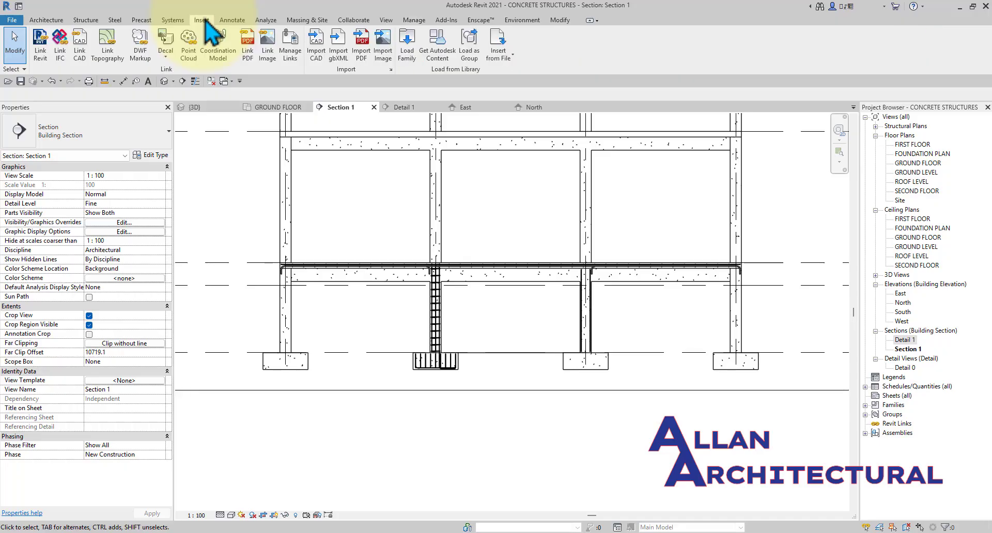
click(408, 52)
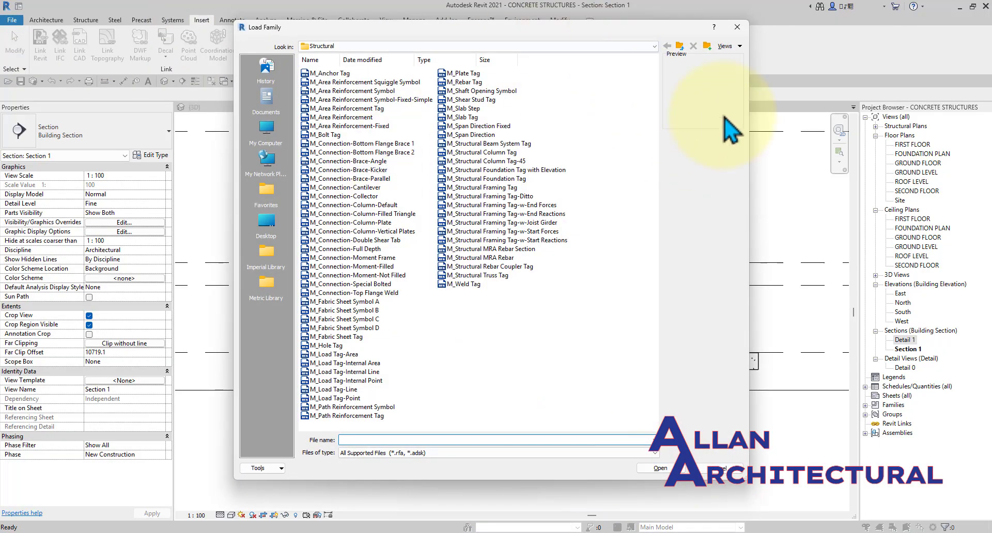
click(682, 46)
click(681, 46)
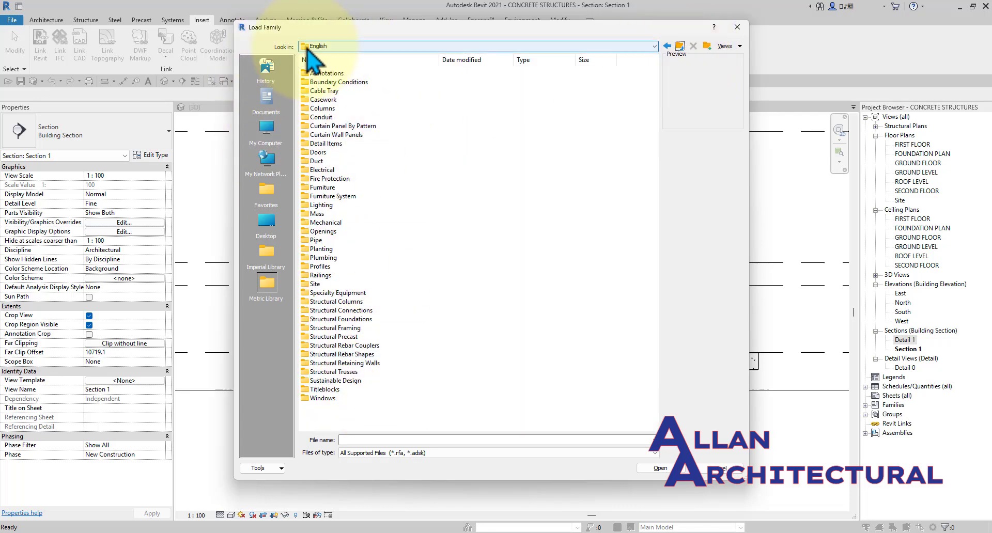
drag(362, 29, 381, 35)
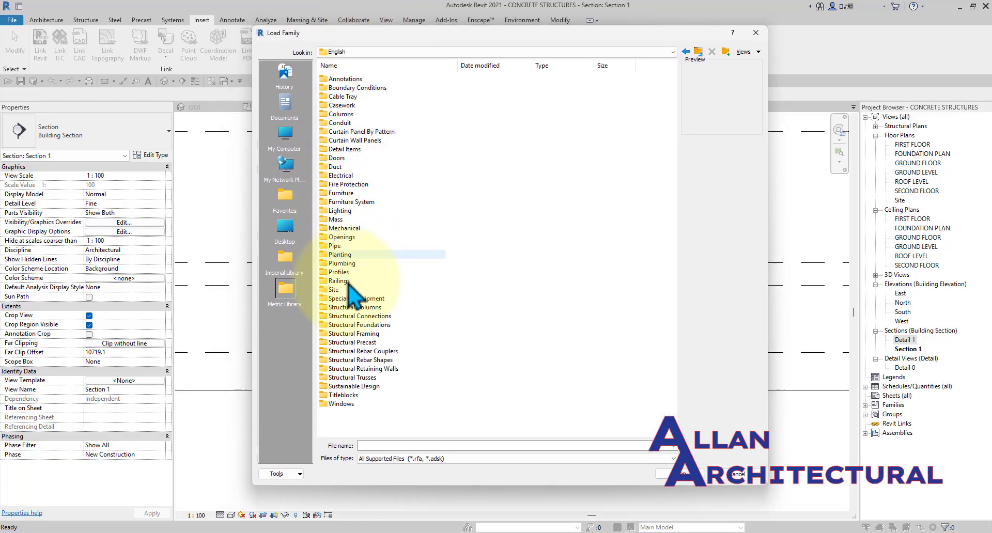
double_click(342, 80)
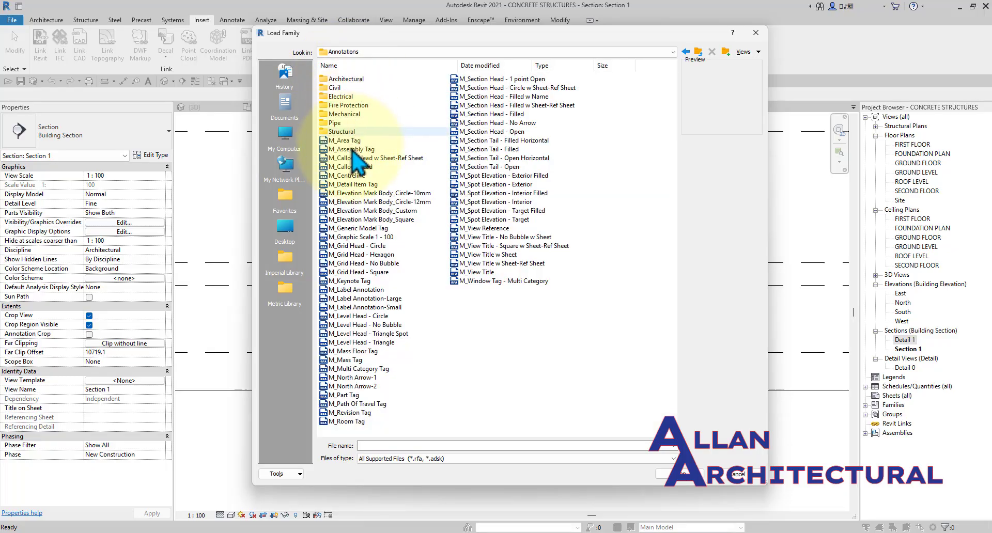
double_click(349, 132)
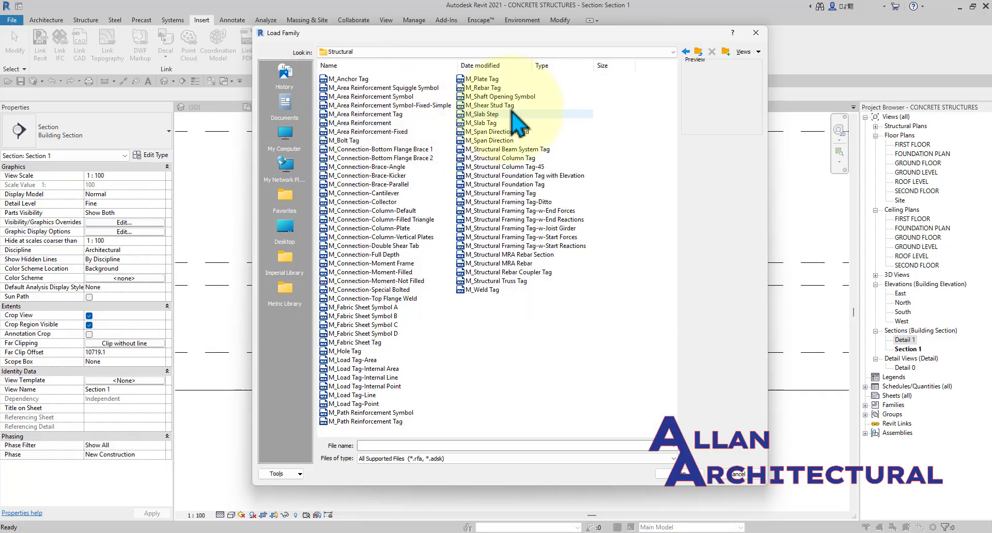
click(500, 89)
click(678, 478)
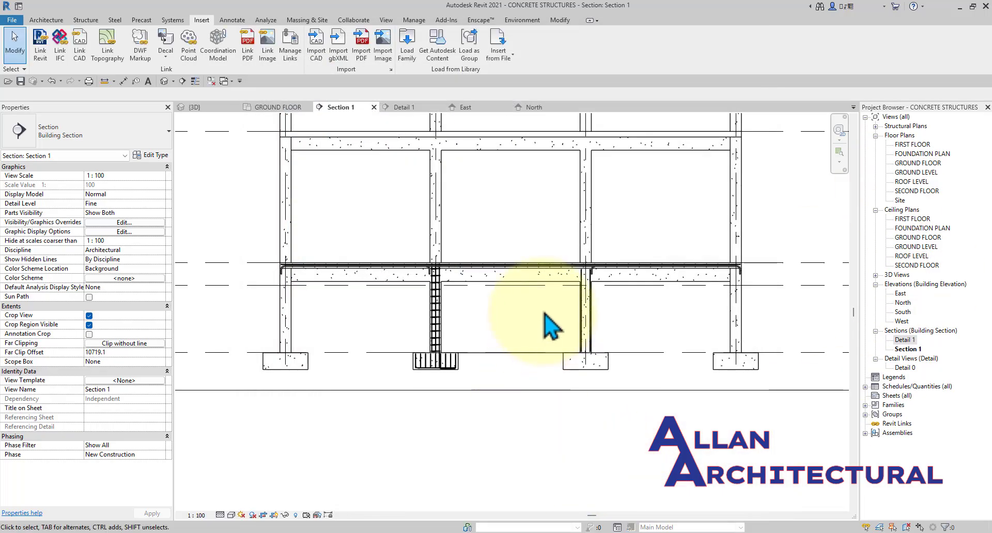
- Review the tag categories and their loaded tags in Tag All Not Tagged, and cancel without tagging
click(238, 20)
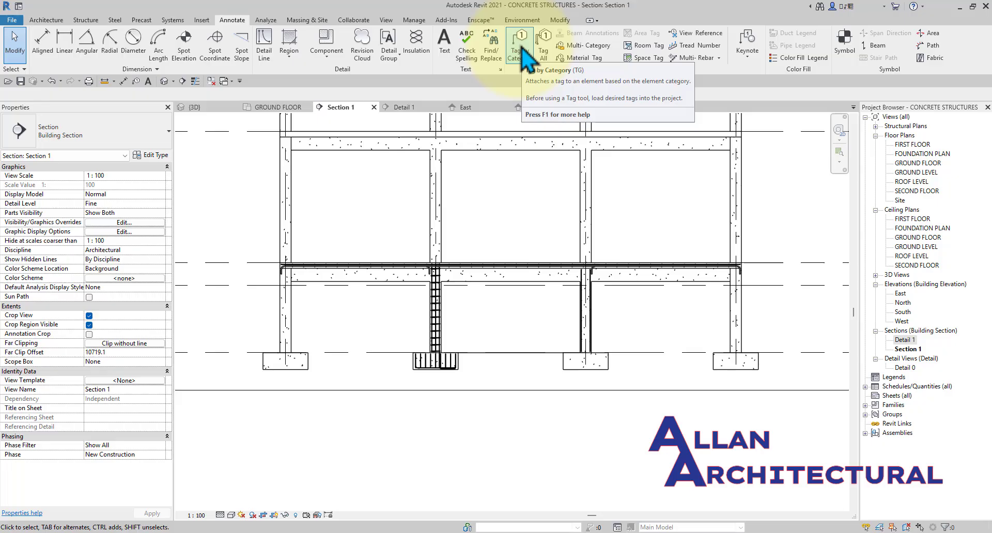
click(548, 59)
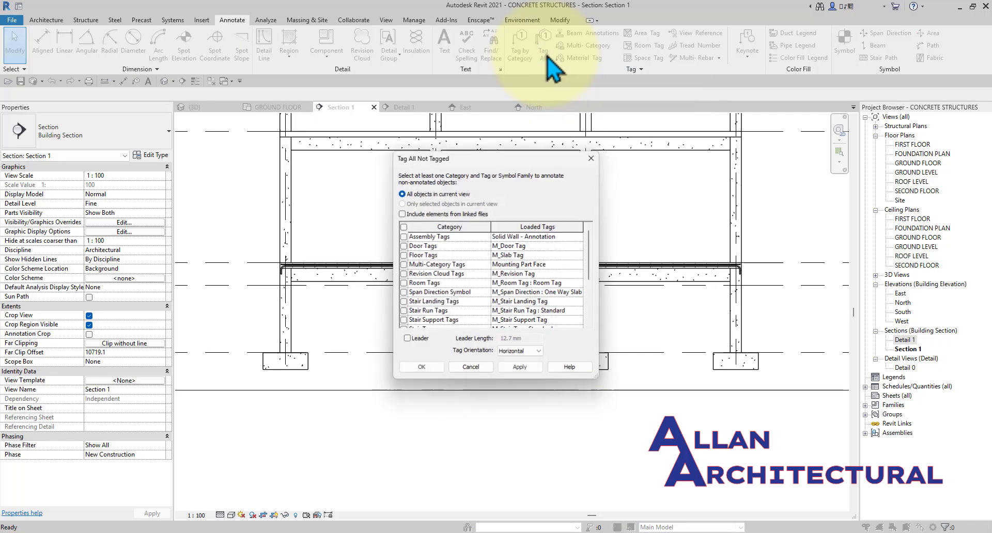
scroll(440, 259, down, 5)
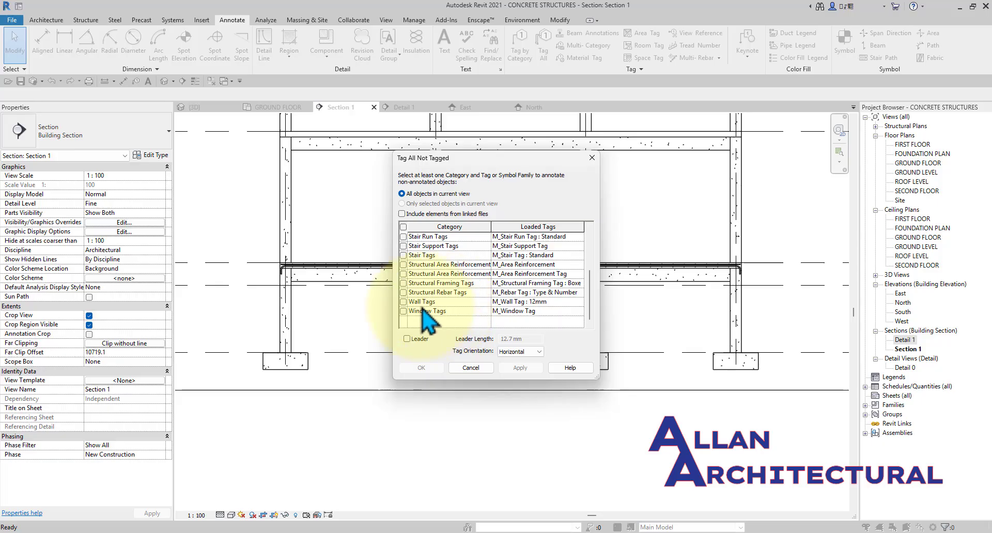
scroll(424, 312, up, 1)
scroll(429, 316, up, 1)
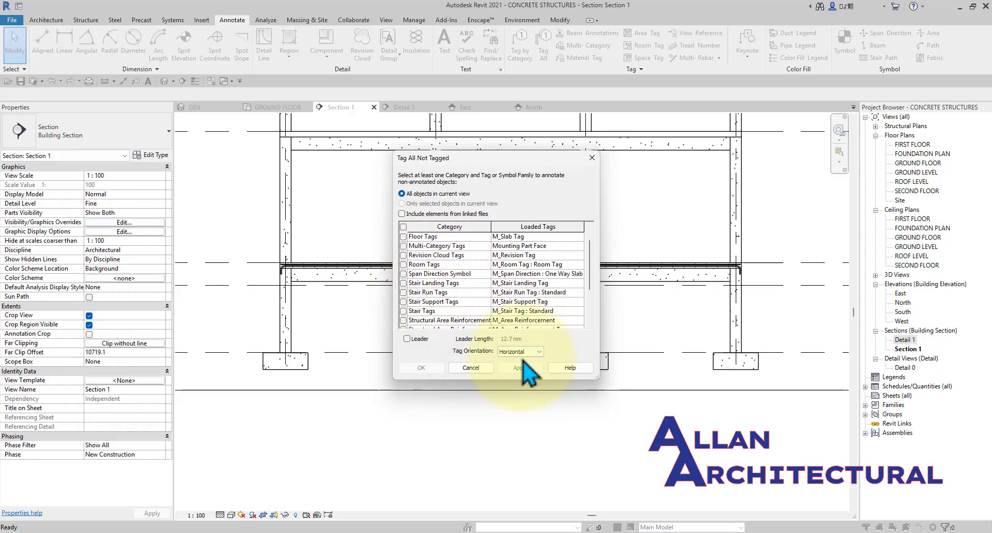
click(468, 368)
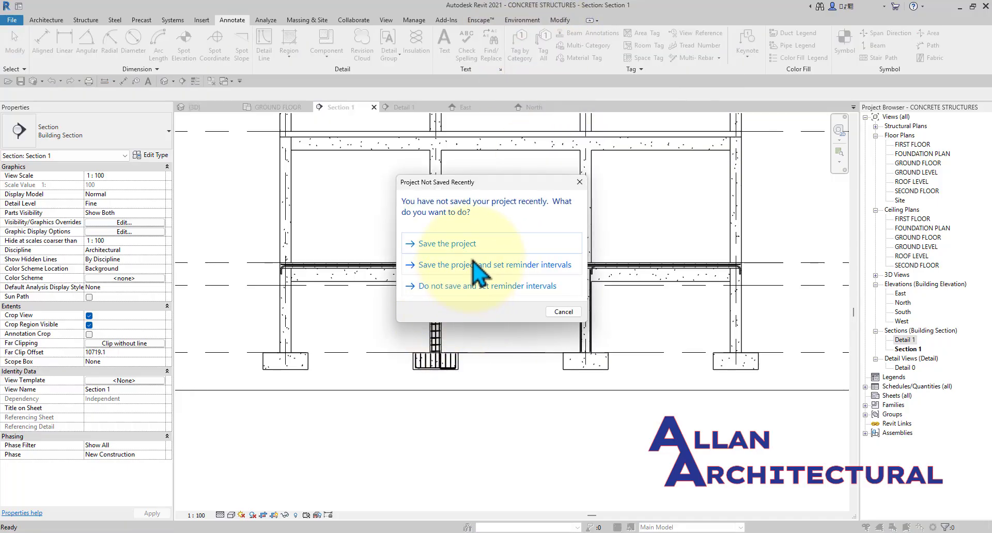
- Save the project and tag the stirrups of the second ground-storey column by category, with a horizontal tag and attached-end leader
click(465, 243)
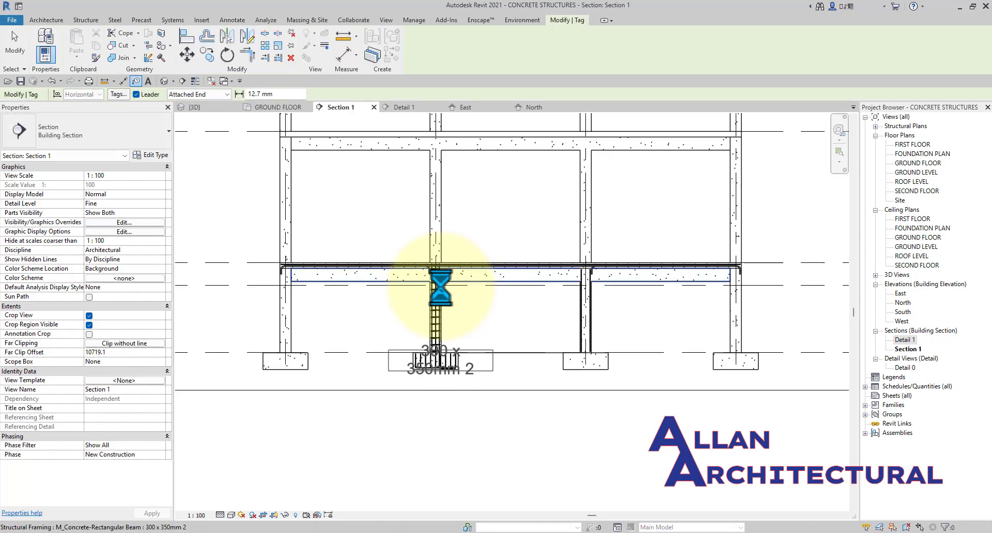
scroll(438, 336, up, 1)
scroll(439, 337, up, 1)
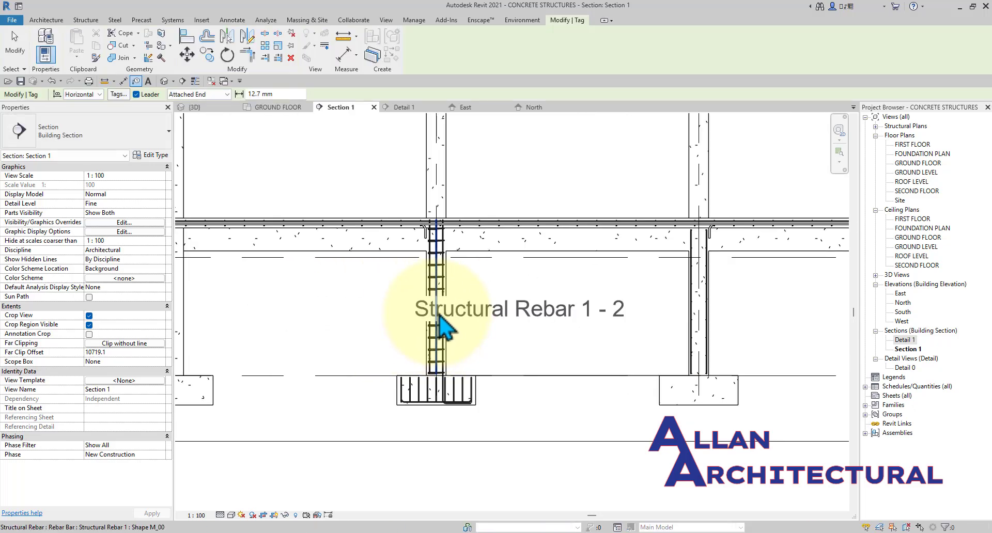
scroll(442, 317, up, 1)
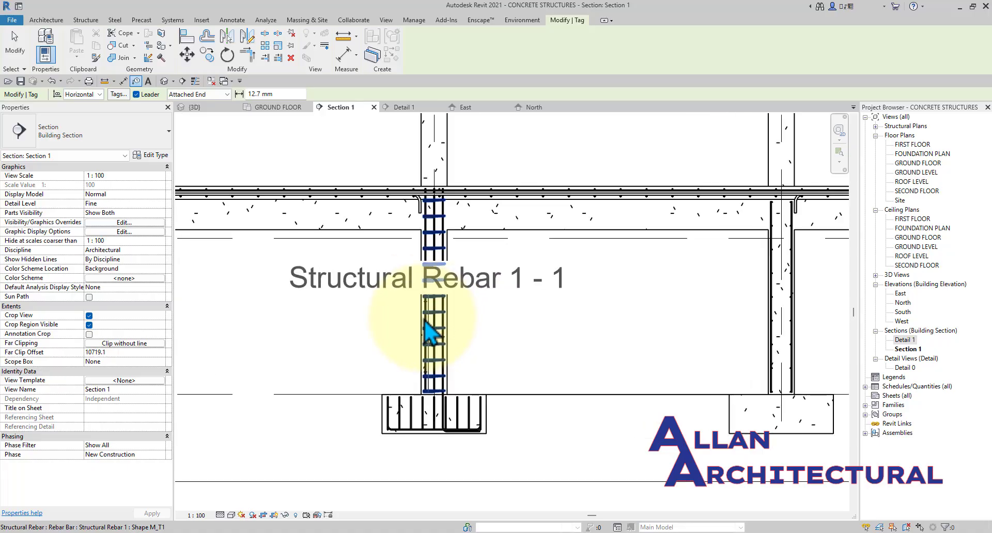
scroll(476, 221, down, 2)
scroll(476, 222, down, 1)
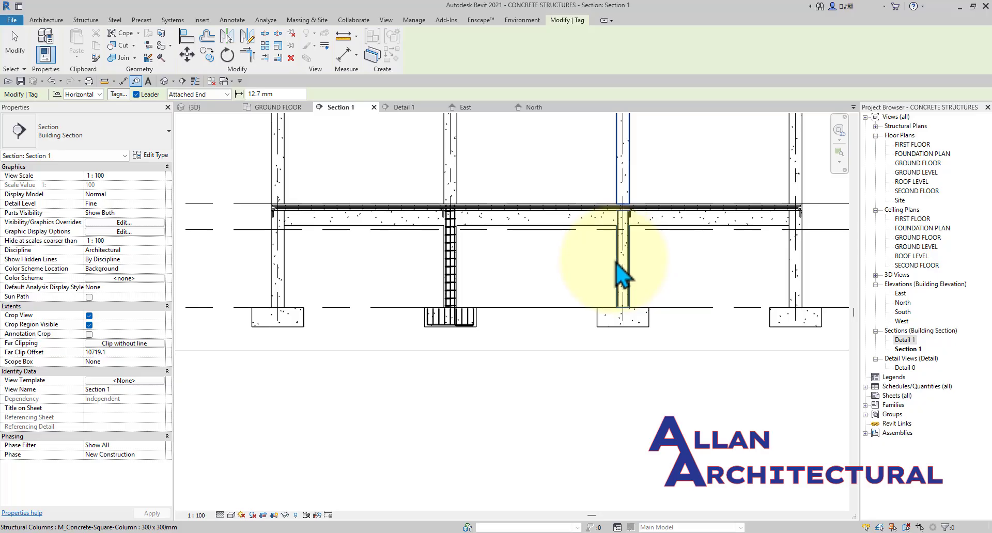
scroll(449, 279, up, 3)
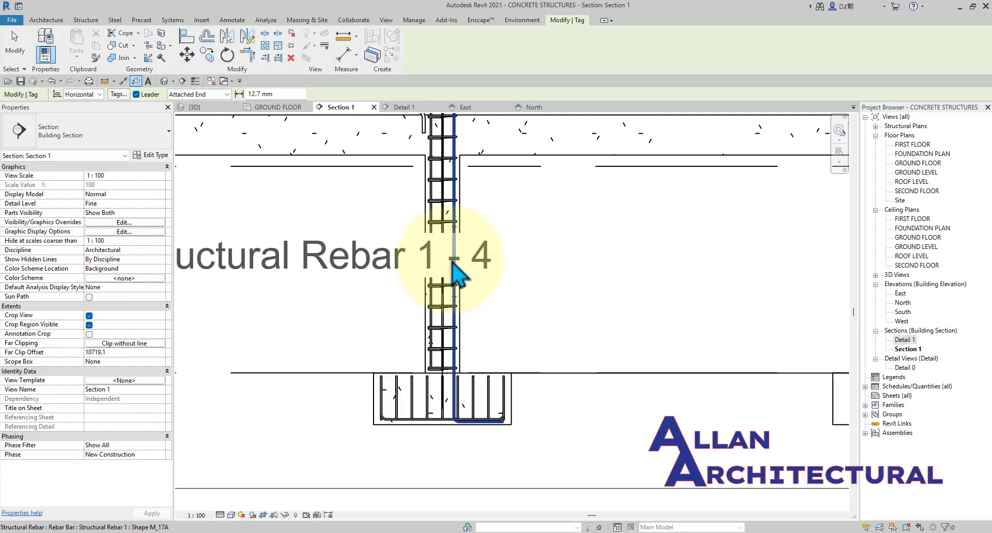
scroll(451, 264, down, 2)
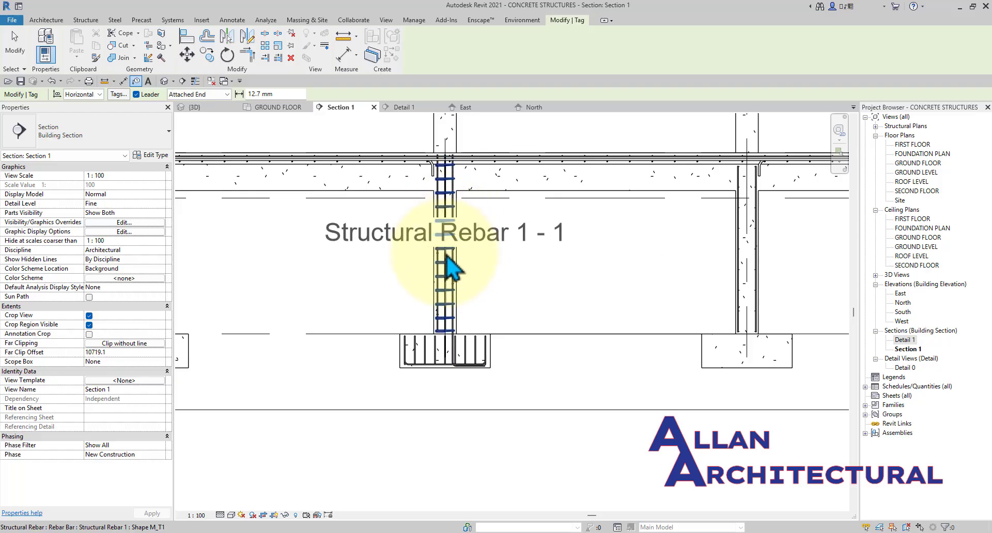
scroll(452, 231, up, 1)
click(454, 249)
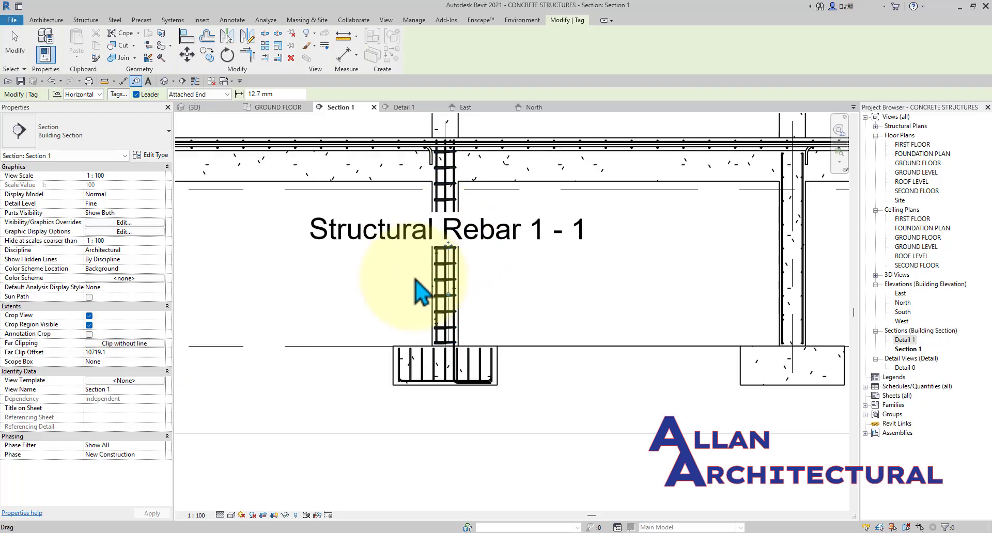
scroll(394, 290, down, 1)
key(Escape)
- Move the stirrup tag off the column into the bay to its right, keeping its leader attached
scroll(405, 259, up, 1)
click(406, 254)
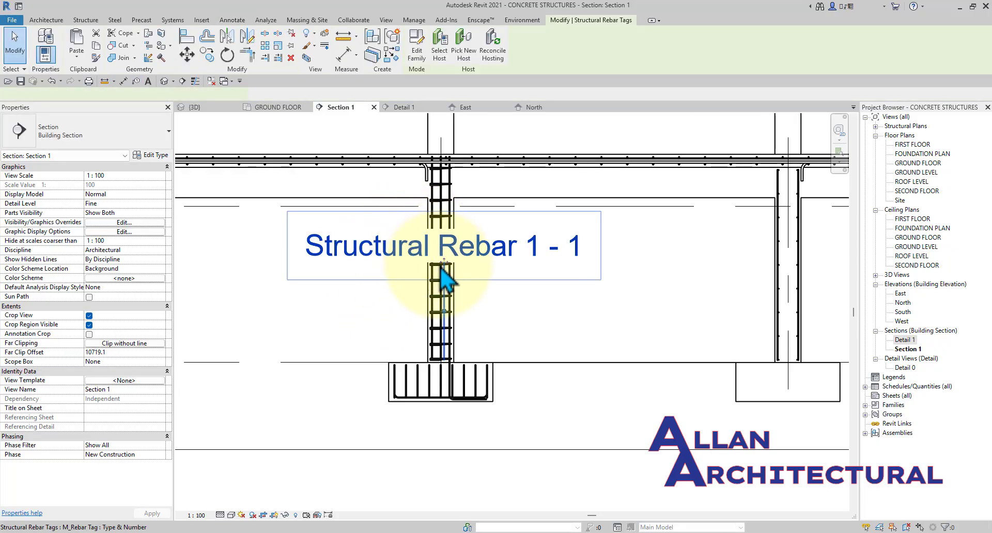
mouse_move(441, 261)
mouse_down()
mouse_move(312, 268)
mouse_move(529, 271)
mouse_move(649, 289)
mouse_up()
click(556, 344)
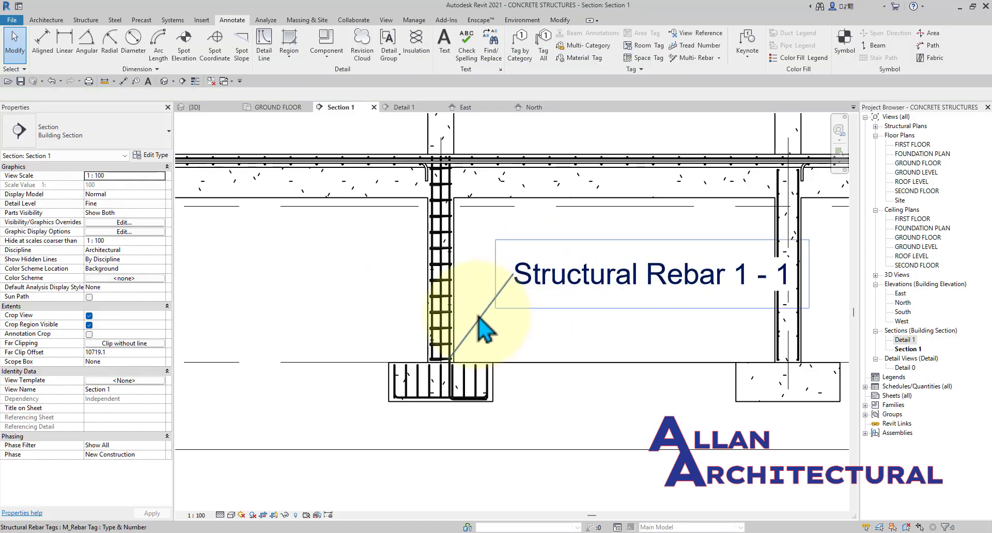
- Examine the placed rebar tag, its leader and its properties beside the reinforced column
scroll(610, 333, down, 1)
middle_drag(615, 335, 674, 363)
scroll(582, 328, up, 2)
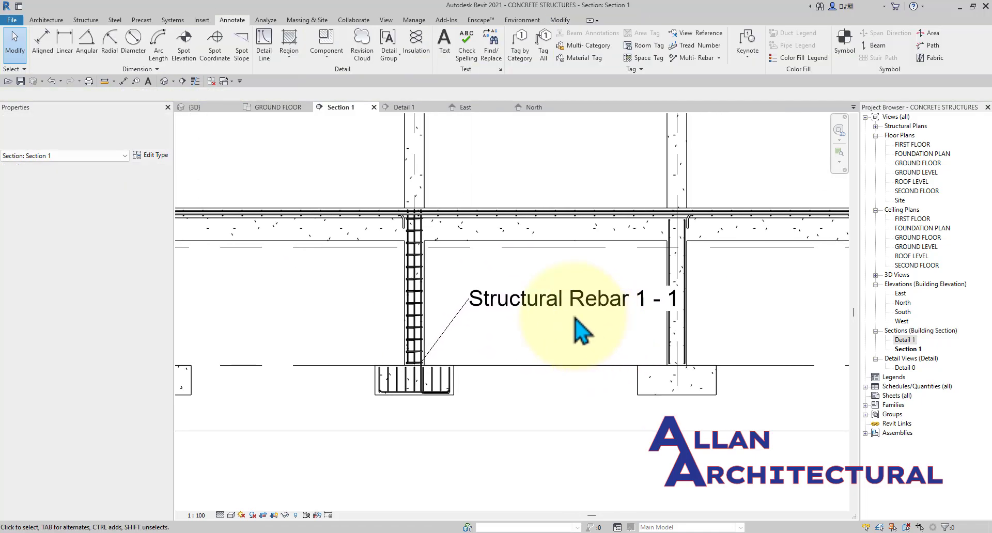
click(505, 305)
middle_drag(505, 305, 556, 313)
scroll(555, 313, down, 2)
scroll(552, 305, up, 1)
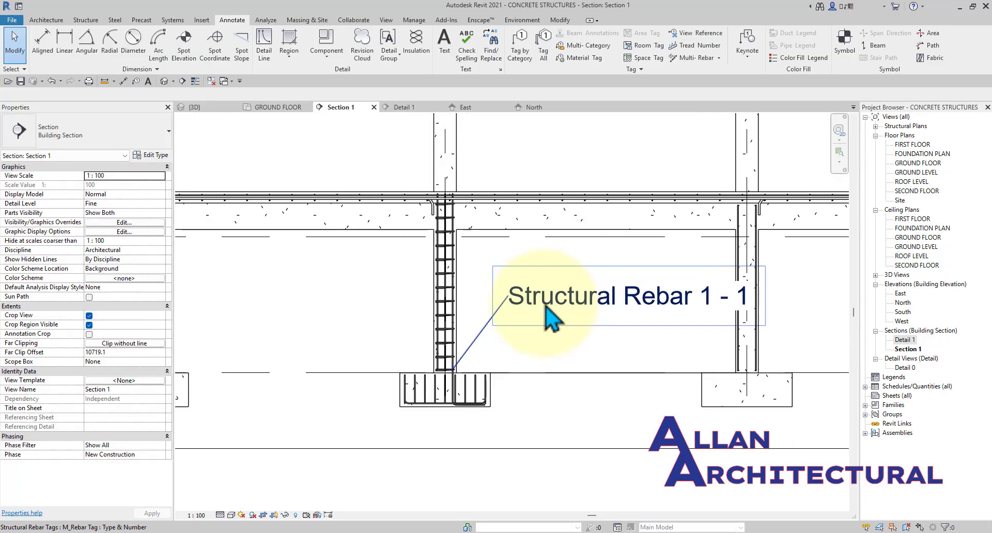
click(553, 310)
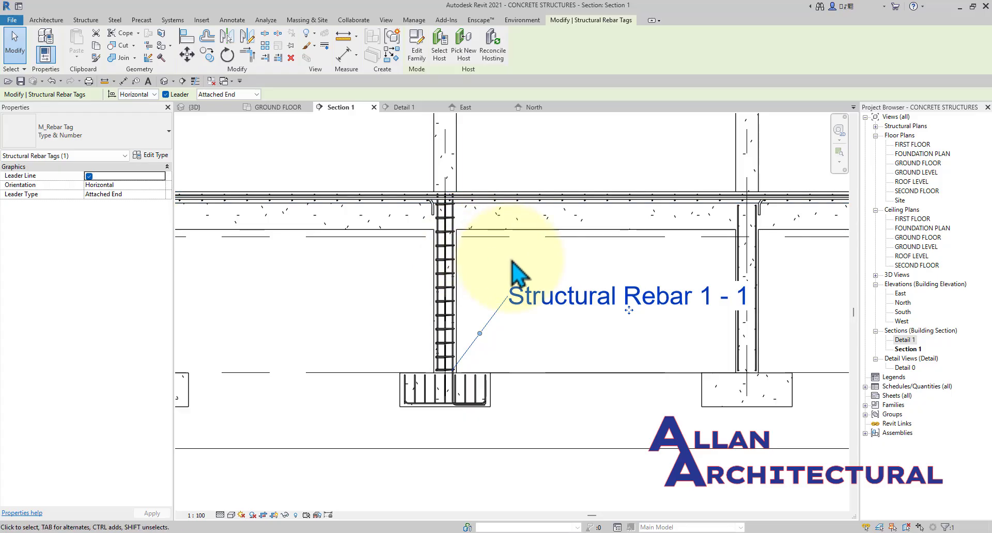
key(Escape)
- Restart Tag by Category with horizontal orientation, review the loaded tags and symbols for each category, and cancel the list without changes
click(521, 50)
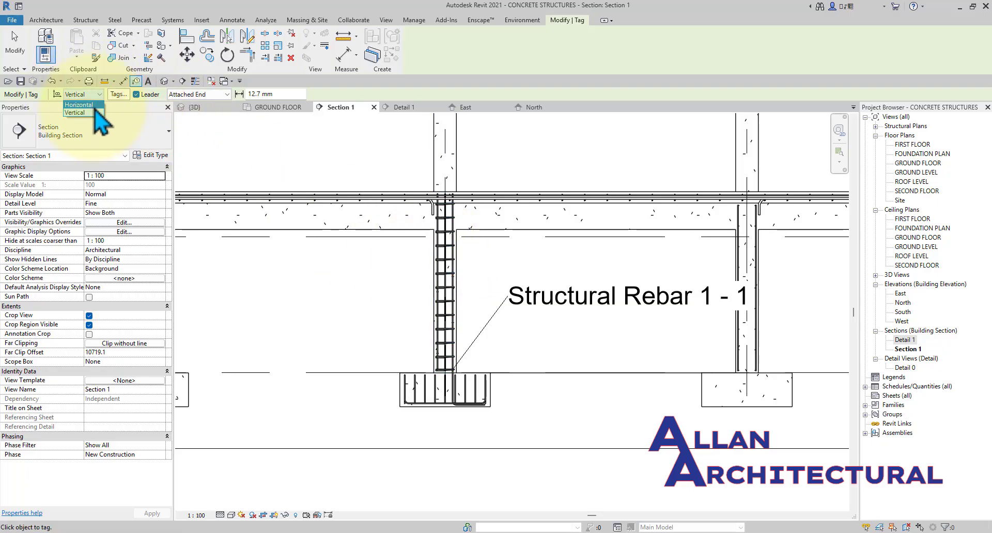
click(83, 105)
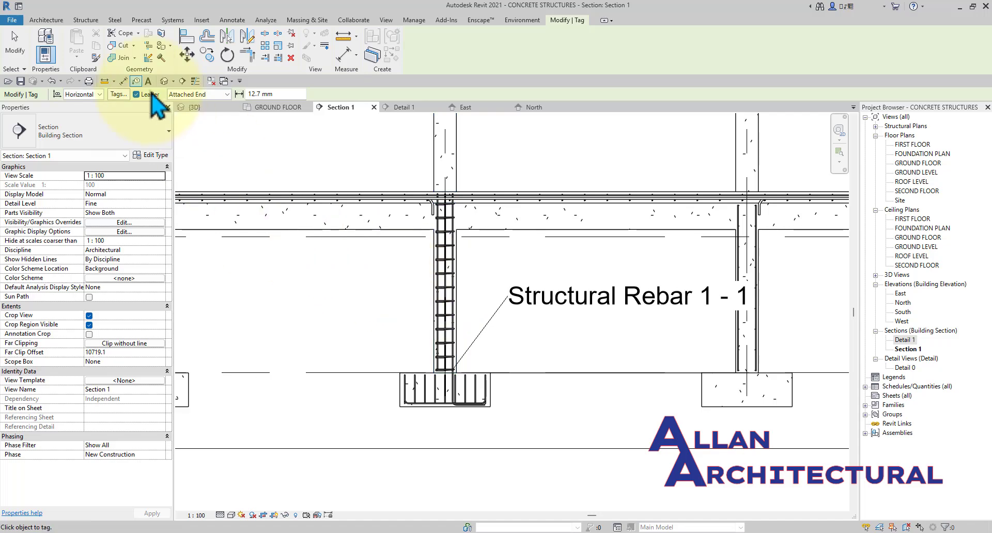
click(119, 94)
scroll(450, 288, down, 5)
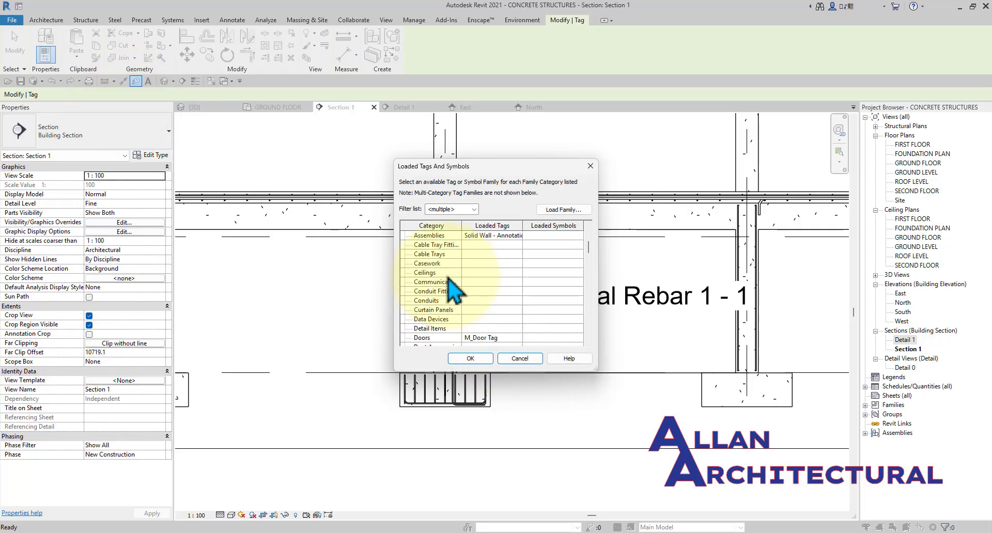
scroll(455, 289, down, 10)
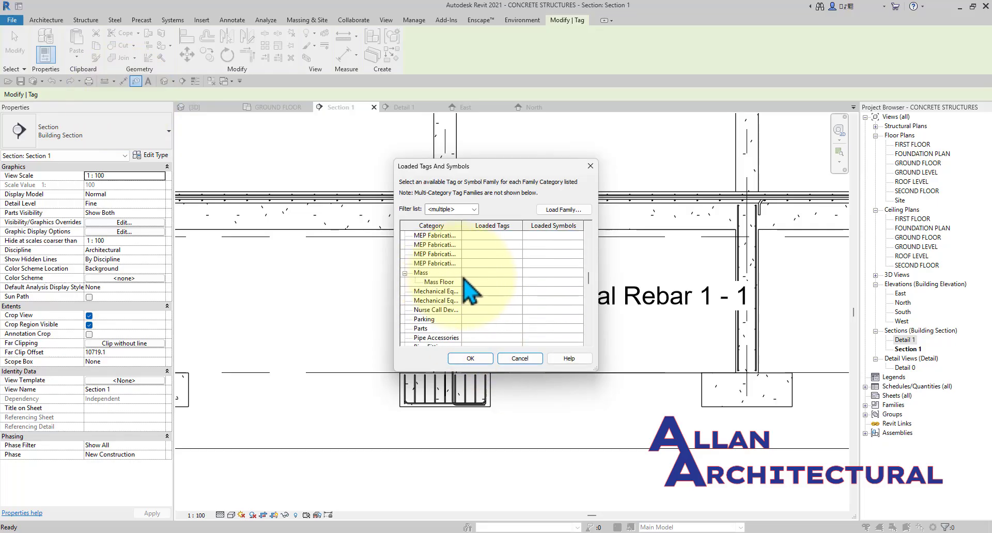
scroll(470, 290, up, 9)
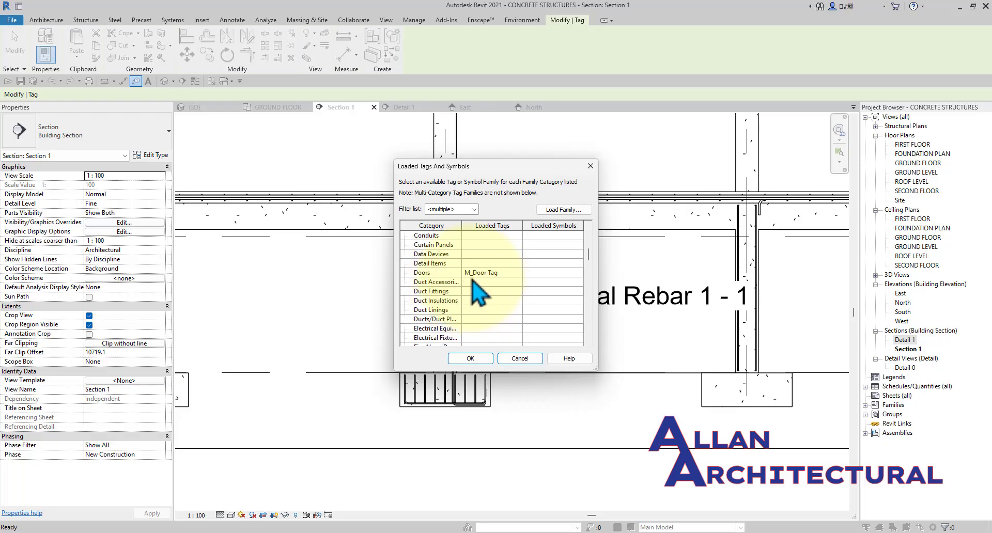
scroll(487, 280, down, 10)
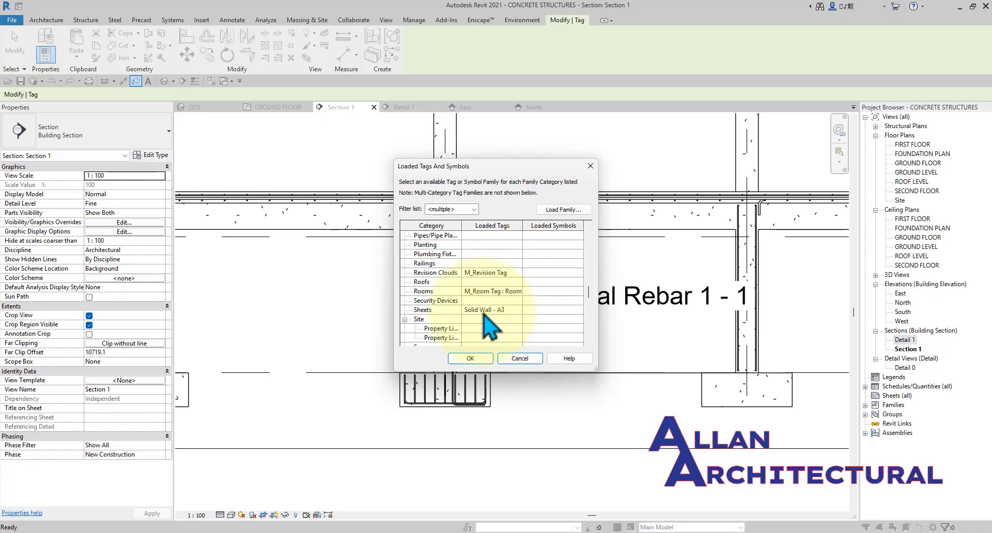
scroll(497, 304, down, 1)
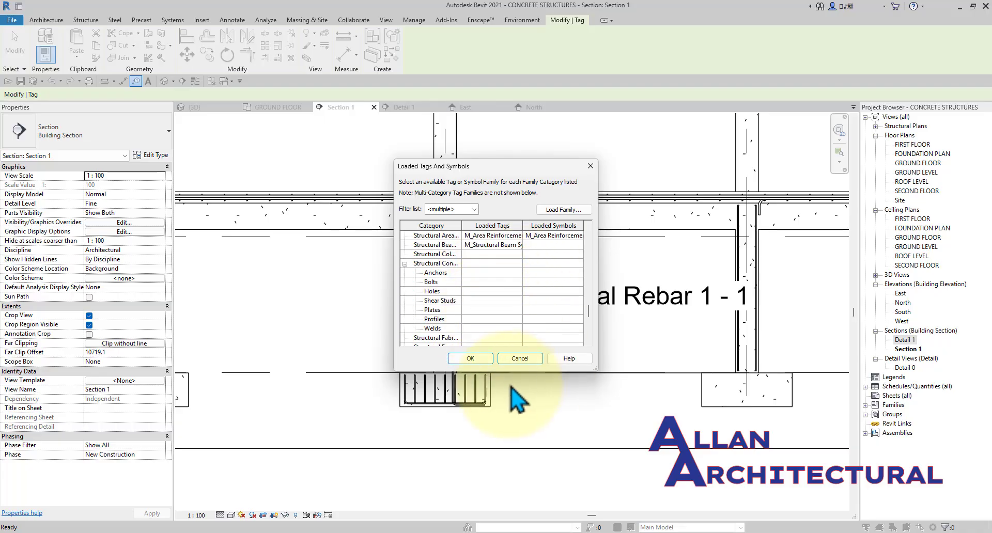
click(519, 361)
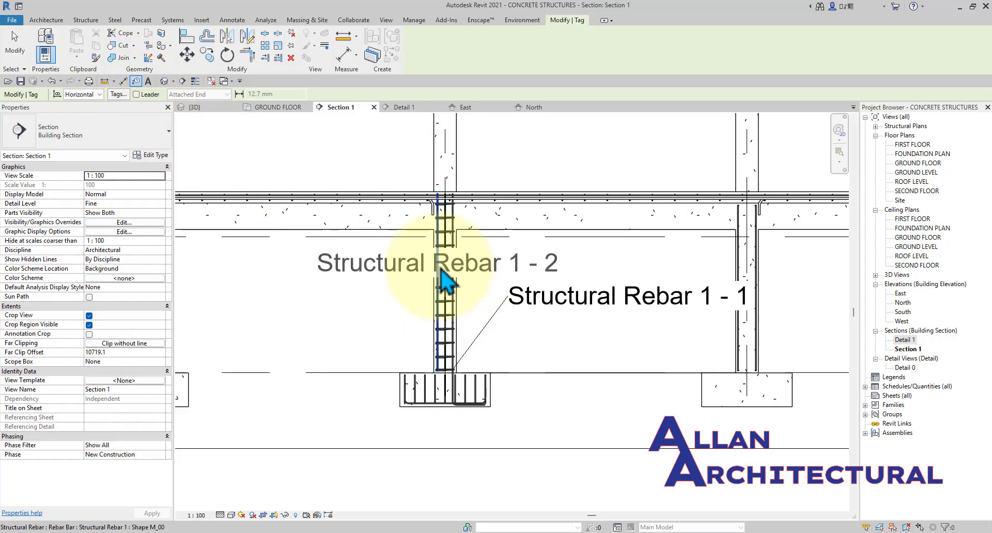
- Tag the second ground-storey column's stirrups with a horizontal Free End leader tag, bending the leader in the bay to the column's left
click(137, 95)
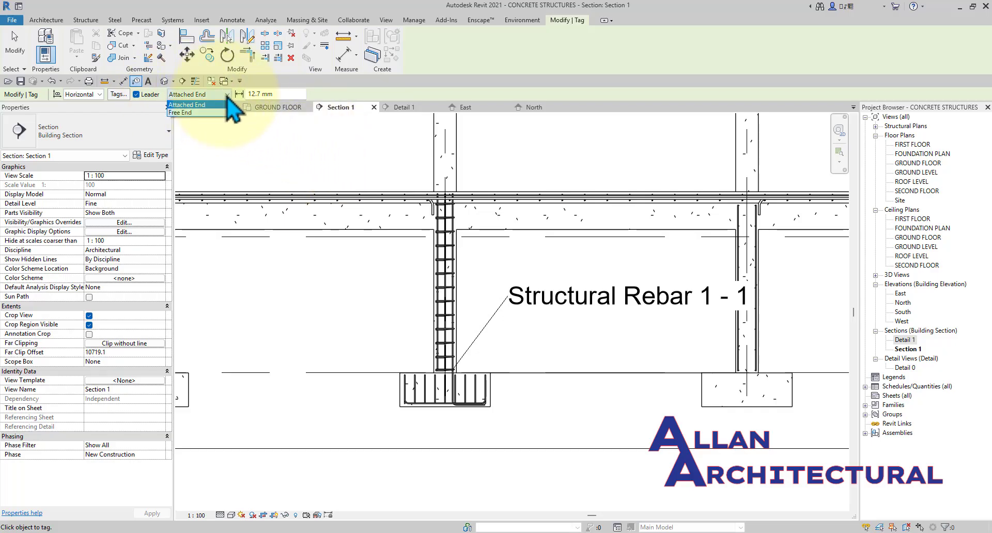
click(179, 113)
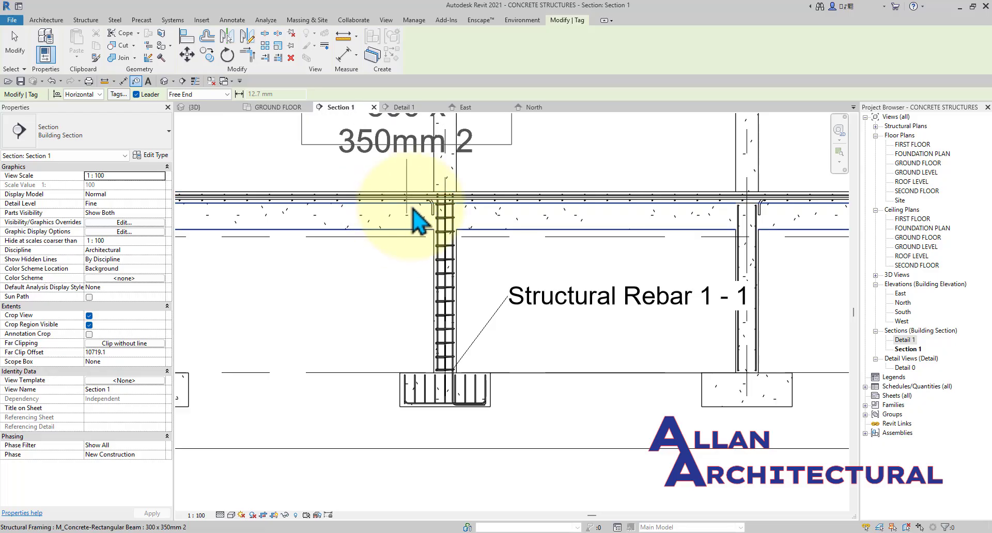
scroll(454, 215, down, 2)
middle_drag(514, 279, 522, 317)
scroll(522, 317, up, 2)
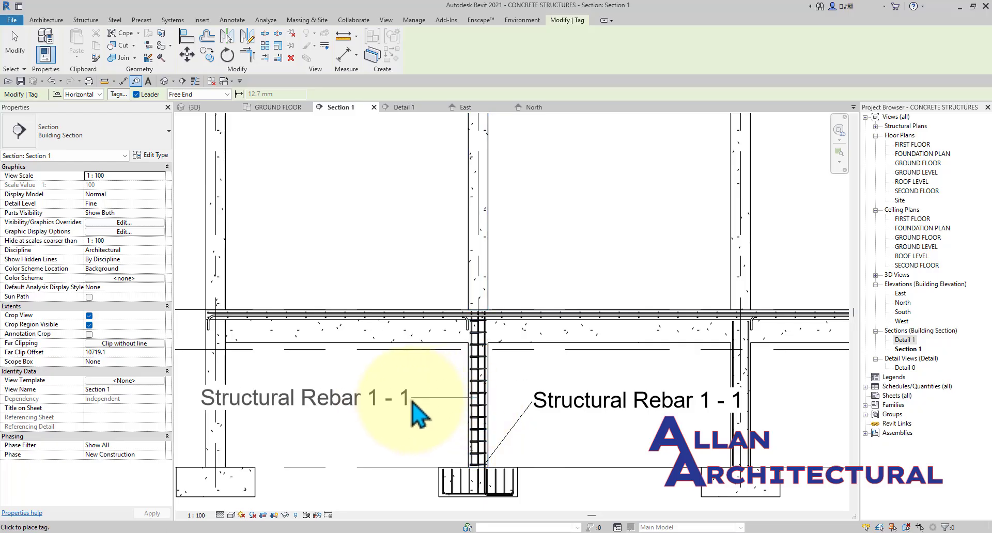
scroll(509, 342, down, 1)
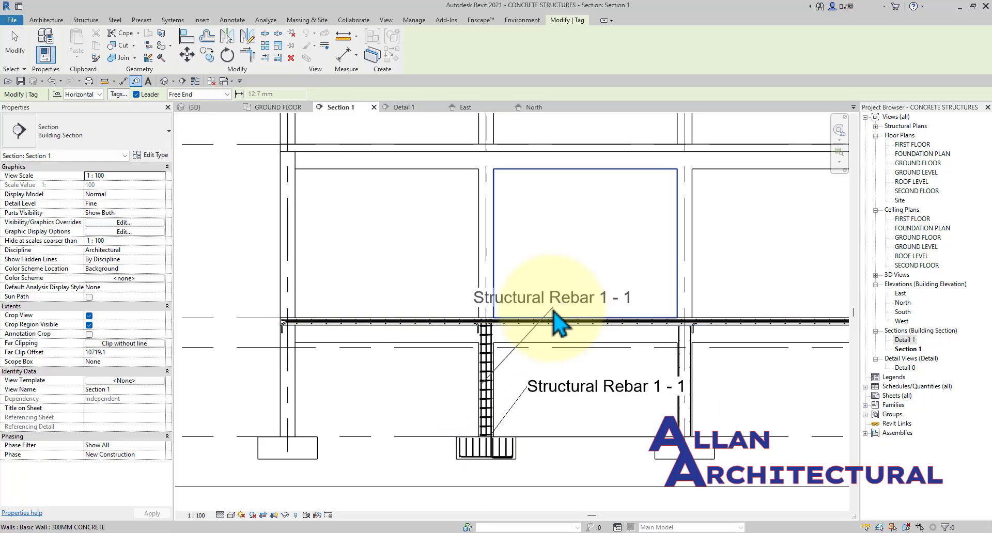
scroll(447, 399, up, 1)
middle_drag(507, 382, 647, 273)
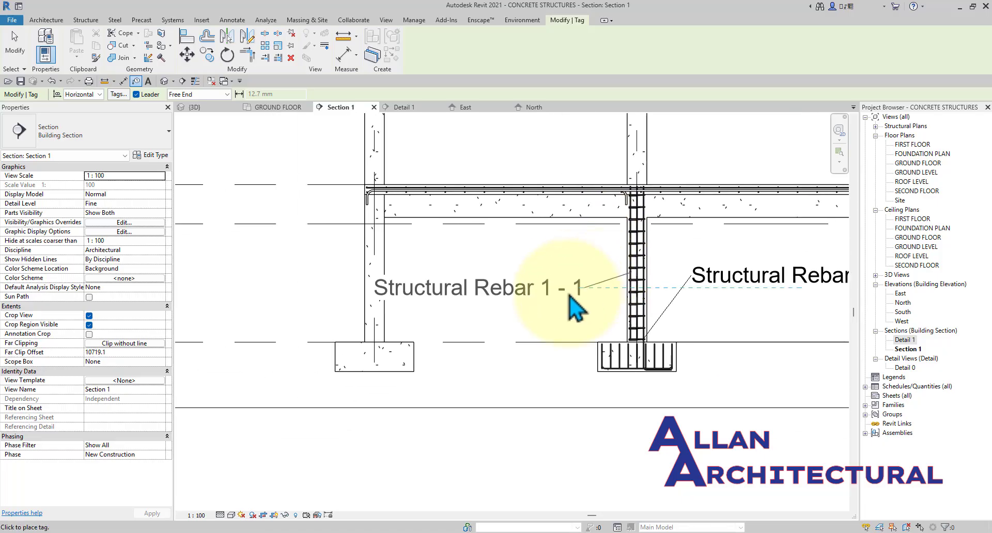
scroll(546, 310, up, 1)
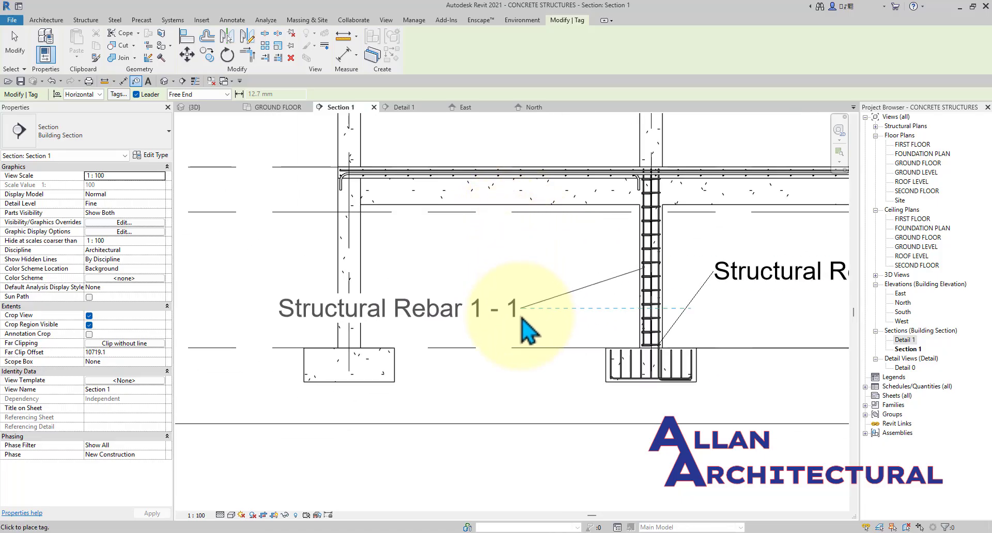
click(541, 301)
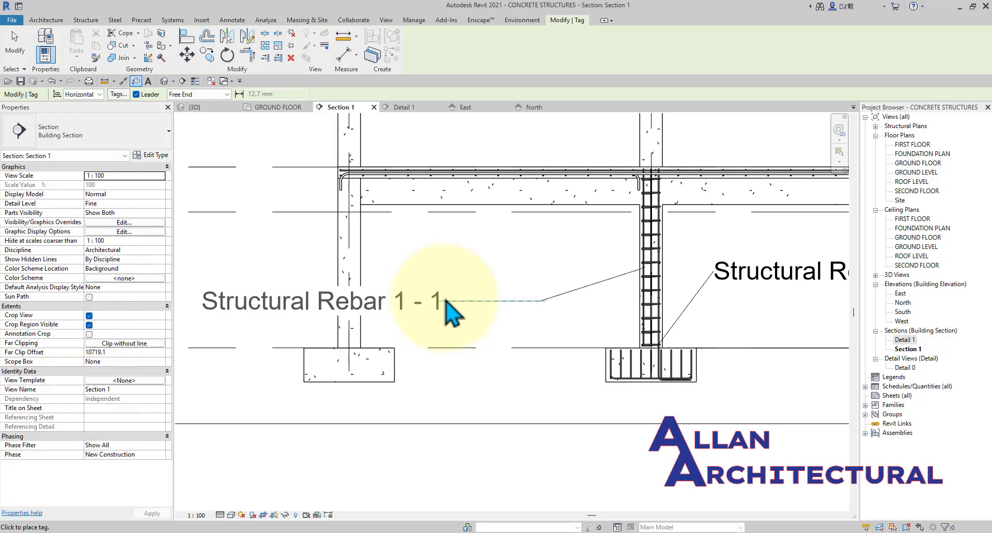
click(446, 301)
scroll(450, 299, down, 3)
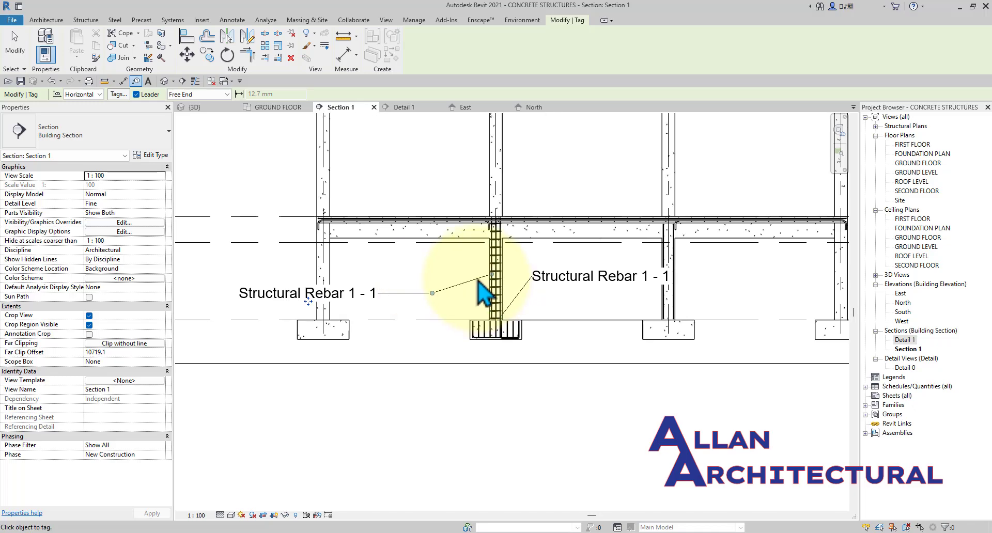
scroll(486, 273, up, 1)
key(Escape)
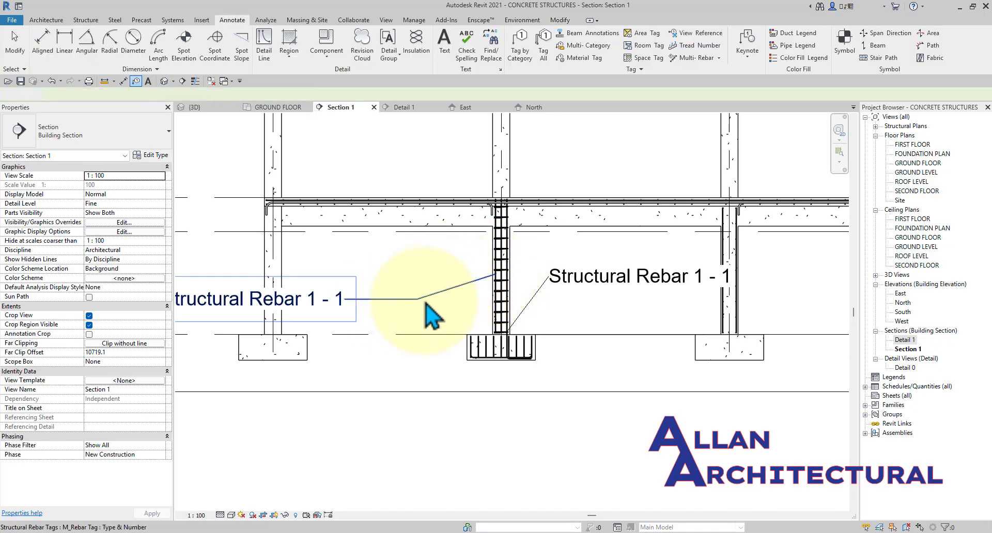
- Try Attached End on the left stirrup tag's leader, then restore Free End and return the leader's end to the column's mid-height
scroll(426, 299, down, 1)
click(419, 299)
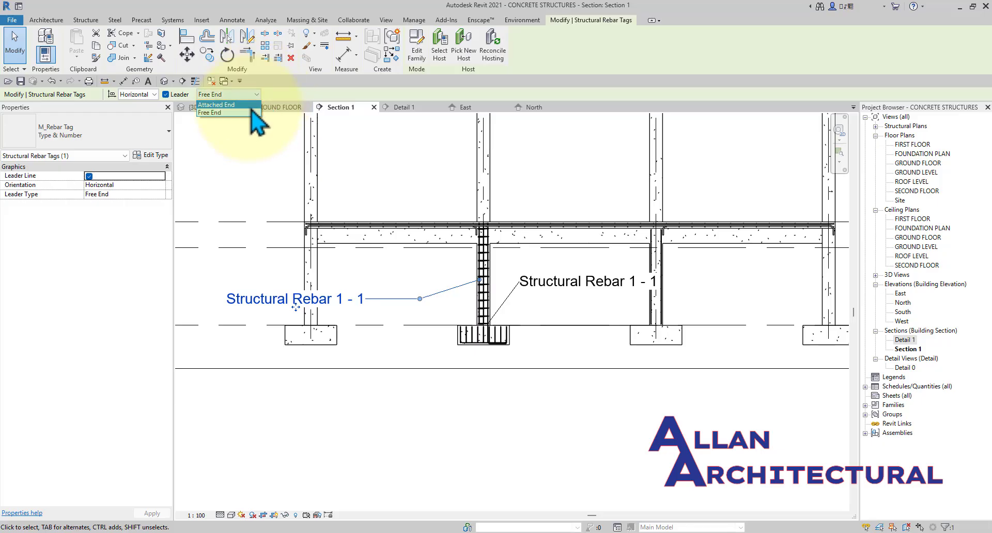
click(227, 104)
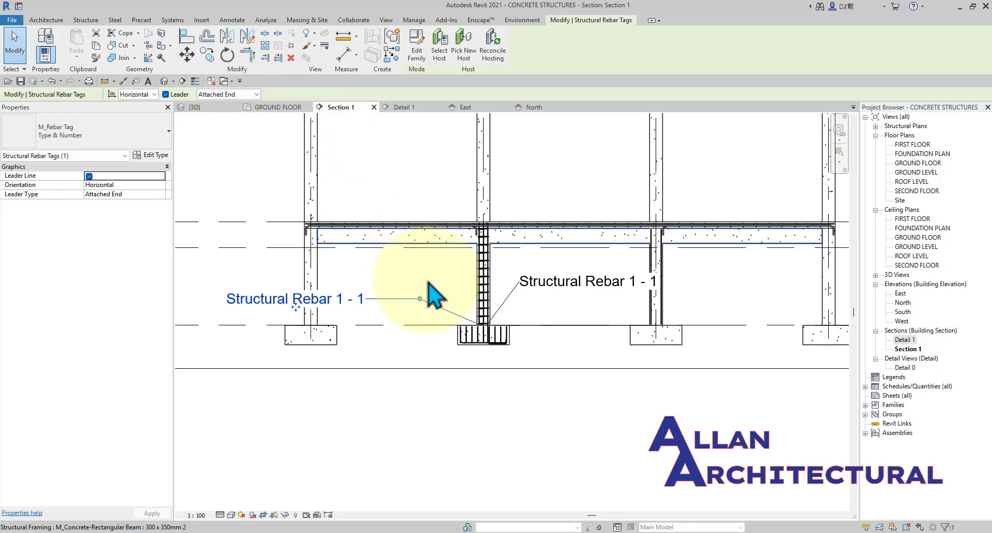
click(256, 94)
click(252, 113)
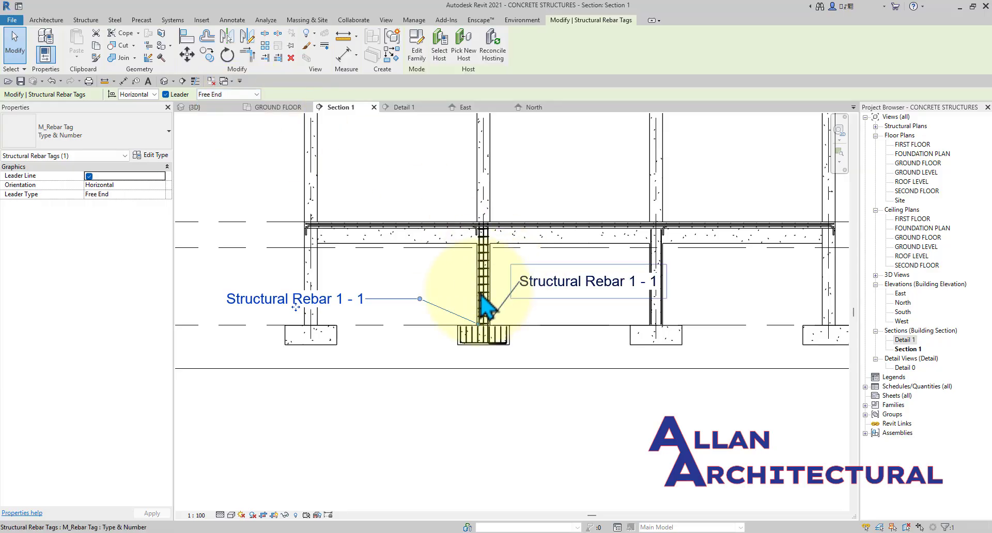
drag(478, 316, 478, 277)
click(423, 266)
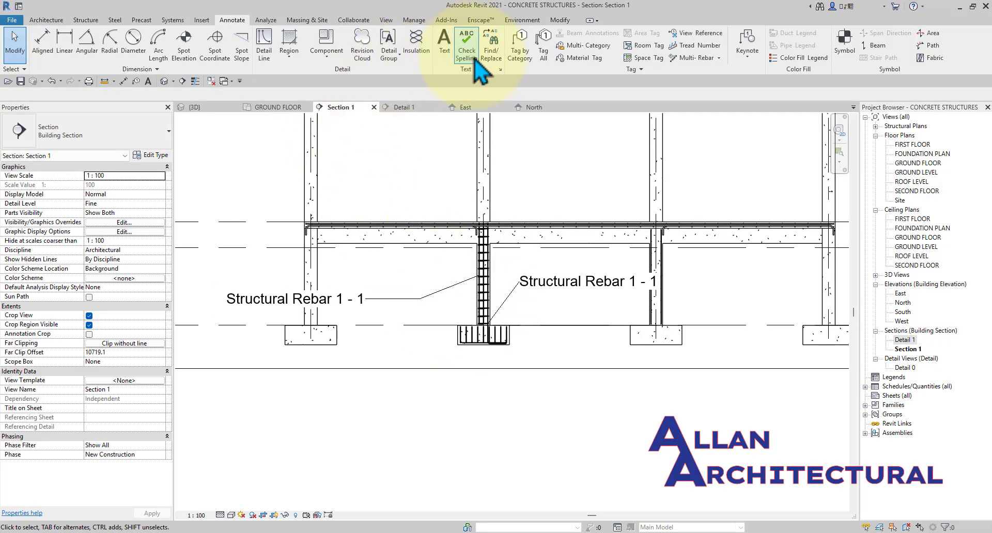
- Tag the ground floor slab's area reinforcement by category with a Free End leader, placing the tag outside the frame's left side
click(521, 52)
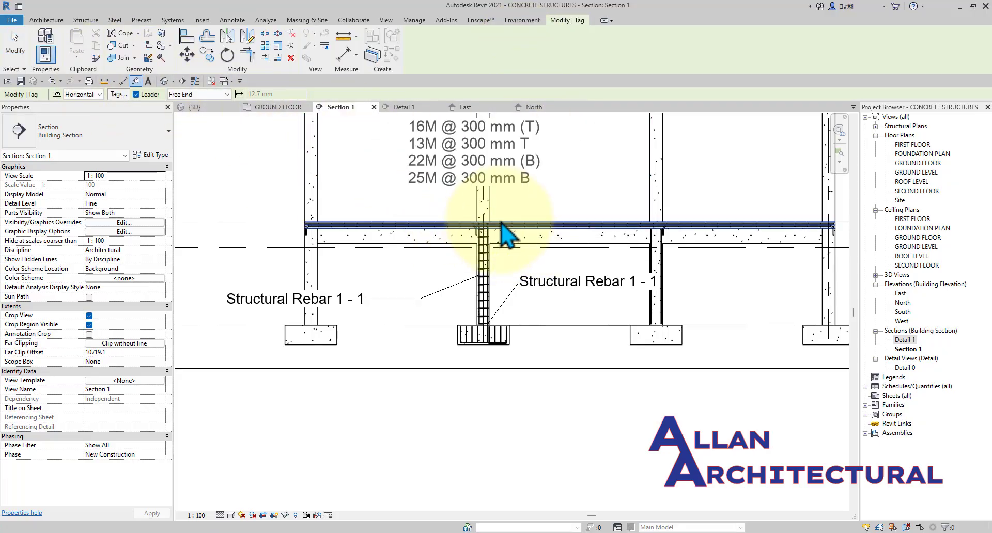
scroll(483, 226, down, 1)
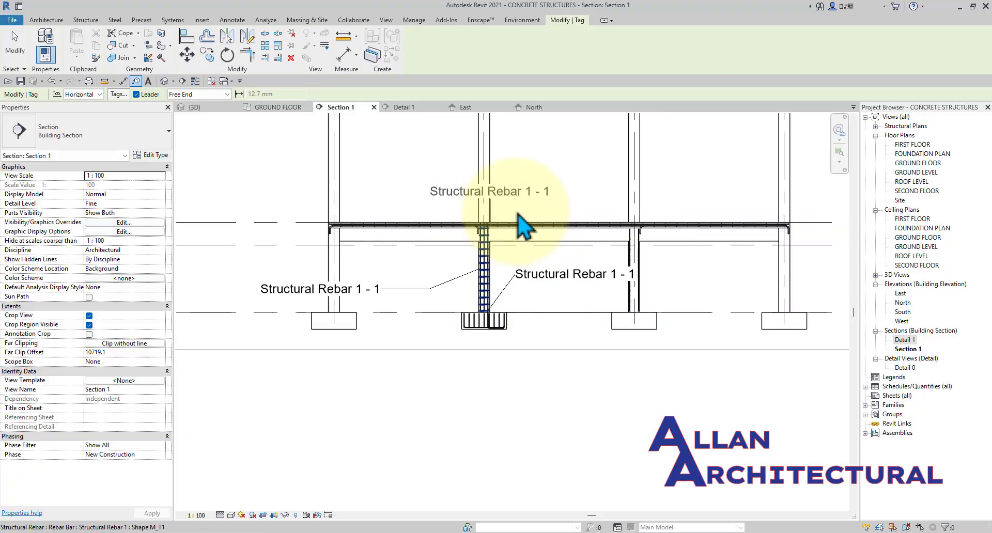
middle_drag(523, 226, 518, 337)
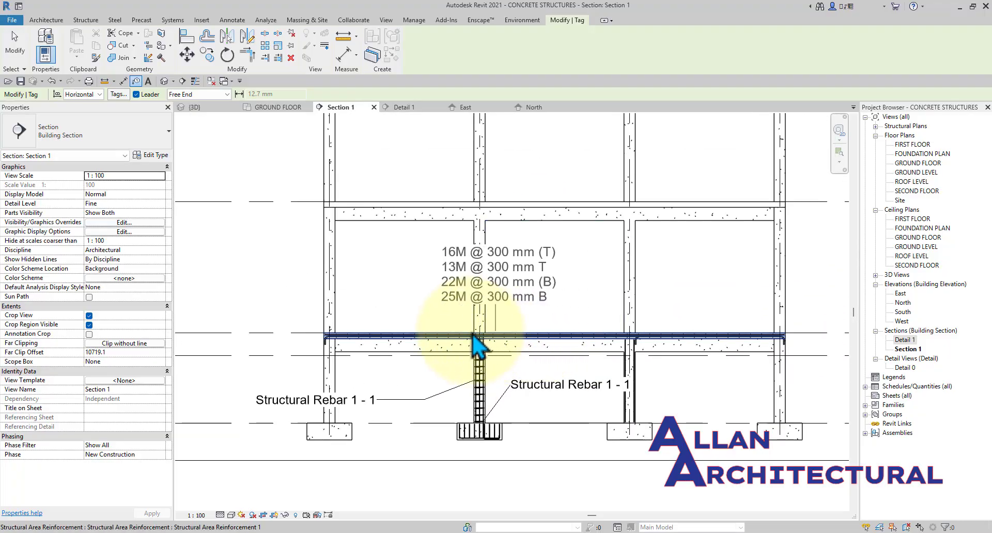
scroll(412, 339, up, 1)
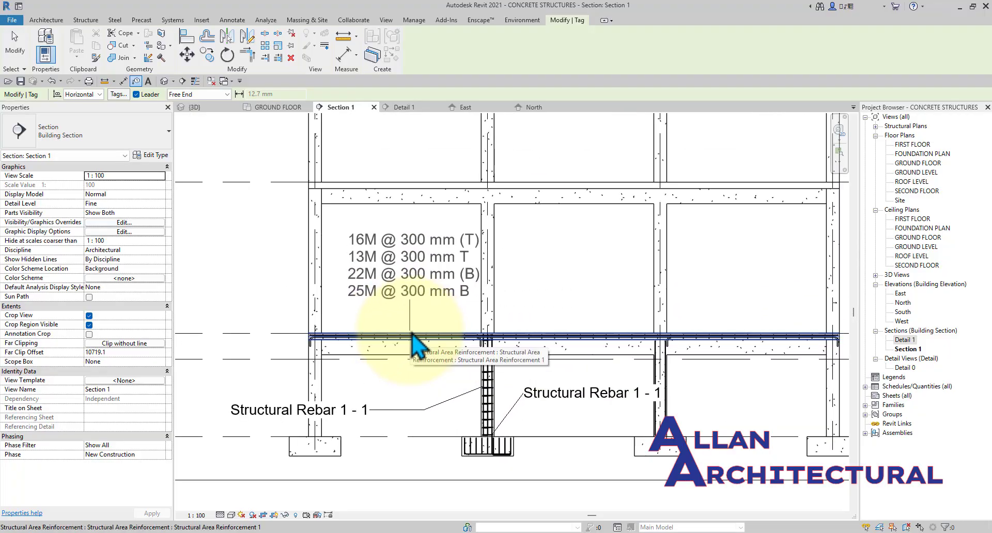
scroll(419, 311, down, 3)
scroll(366, 282, up, 2)
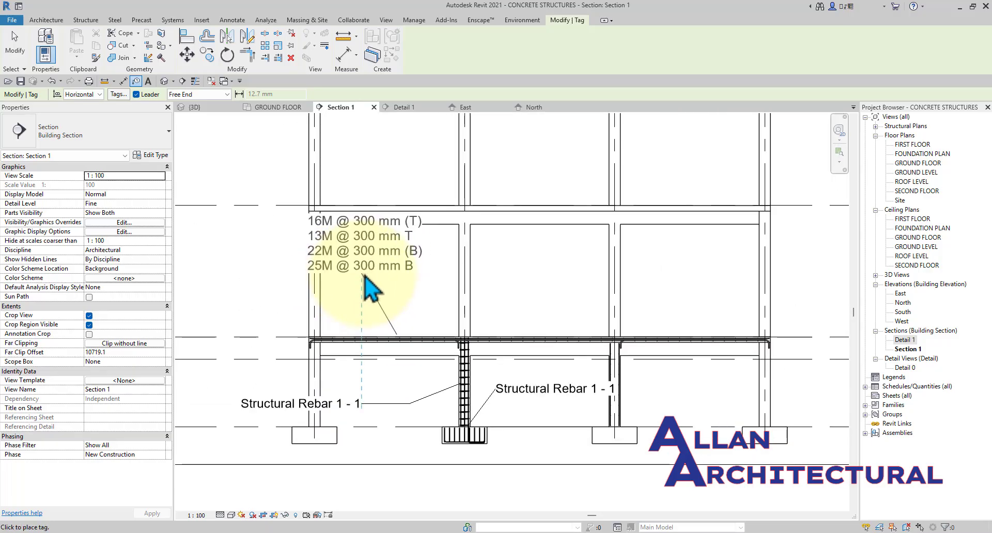
scroll(358, 274, down, 3)
scroll(294, 269, up, 2)
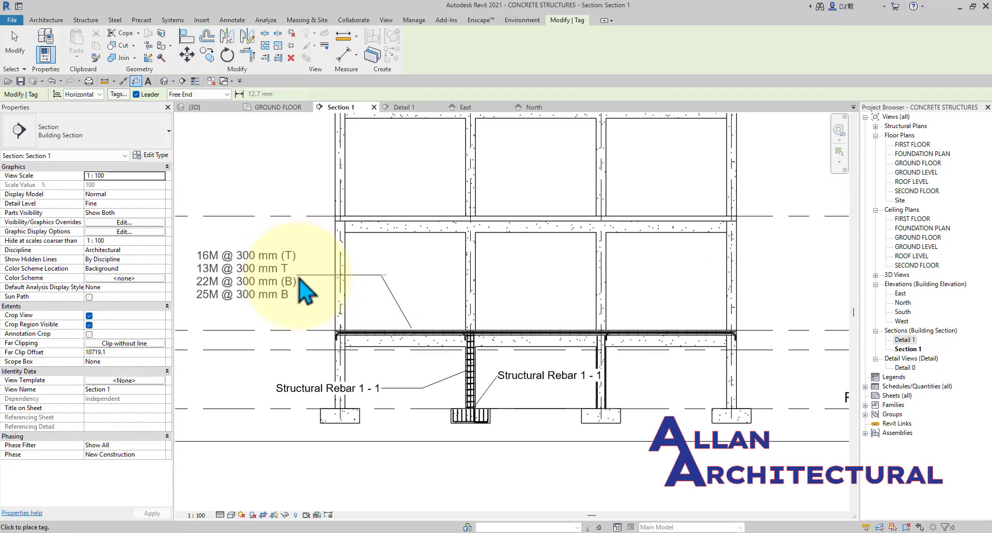
click(301, 280)
scroll(517, 261, down, 3)
scroll(432, 366, up, 2)
key(Escape)
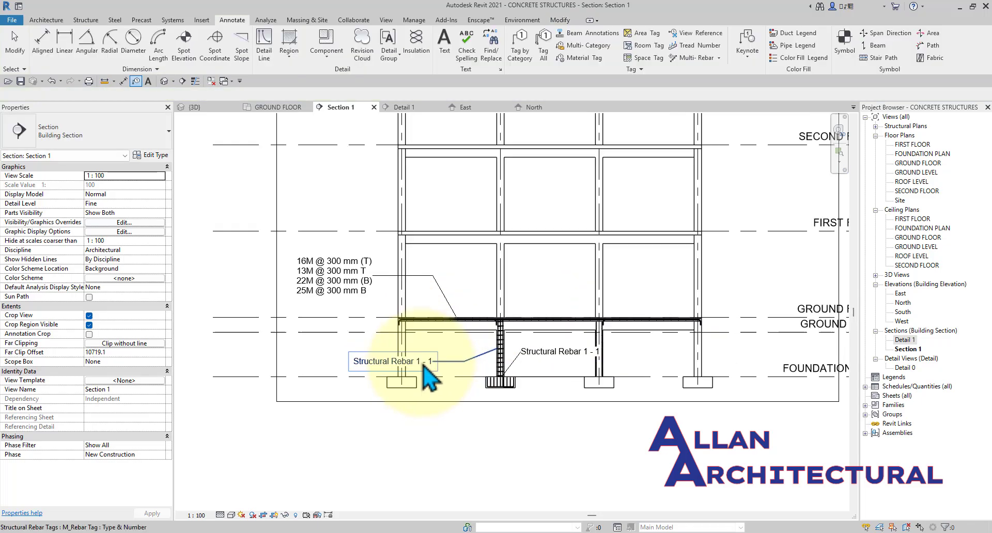
scroll(426, 362, up, 2)
key(Escape)
- Change the slab's area reinforcement tag to the M_Area Reinforcement Squiggle Symbol type and inspect the symbol up close
scroll(268, 221, down, 1)
middle_drag(268, 221, 366, 216)
scroll(332, 214, up, 3)
scroll(333, 213, down, 2)
middle_drag(478, 222, 469, 240)
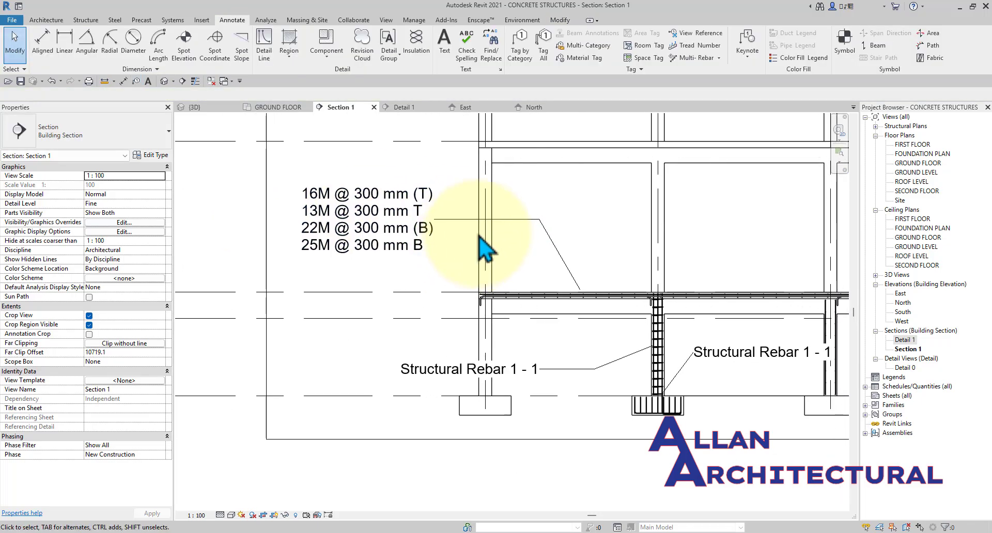
click(411, 231)
scroll(375, 227, down, 1)
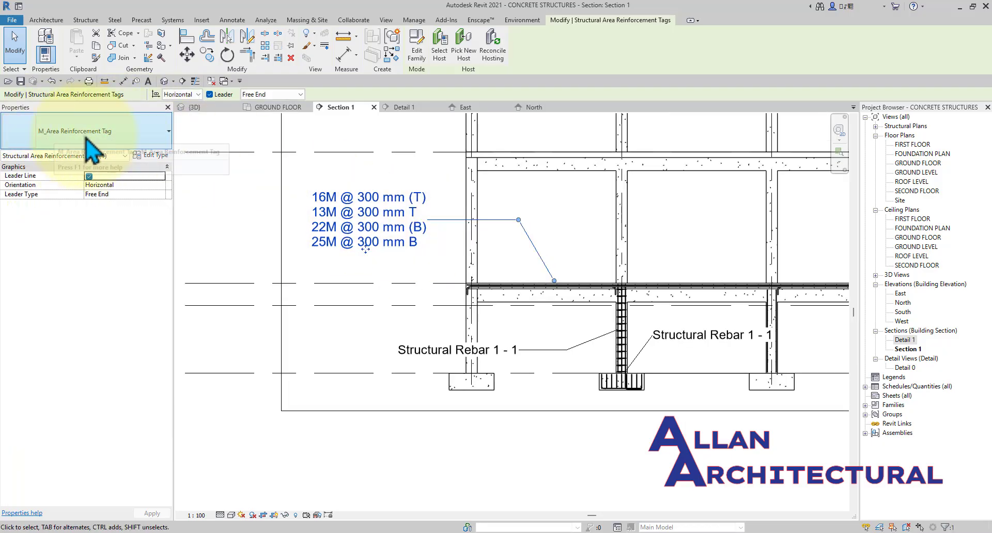
click(103, 137)
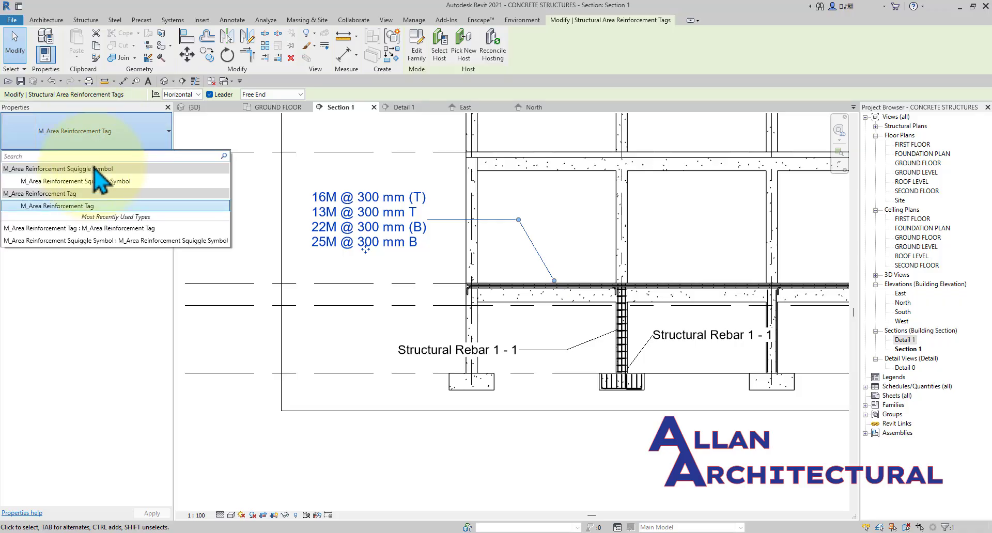
click(91, 182)
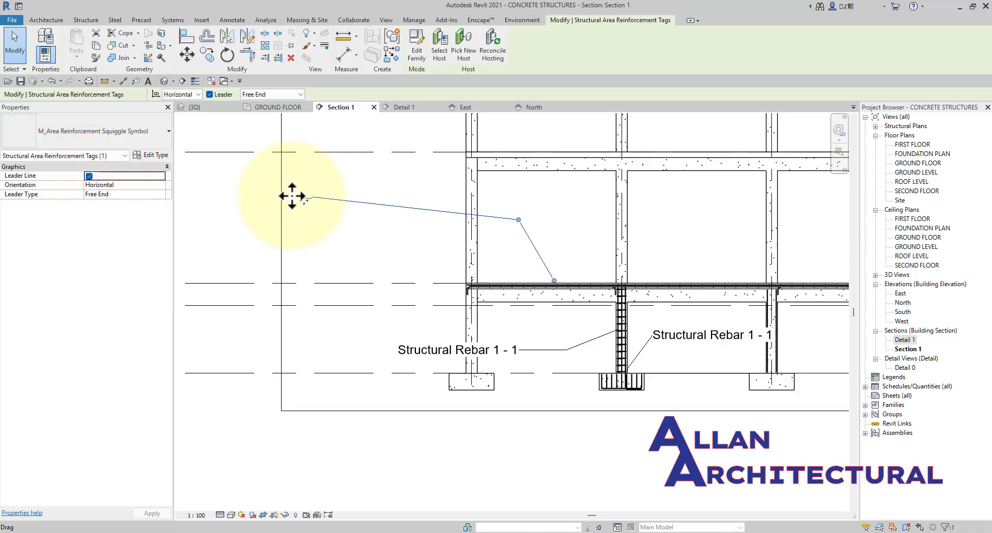
scroll(292, 197, up, 5)
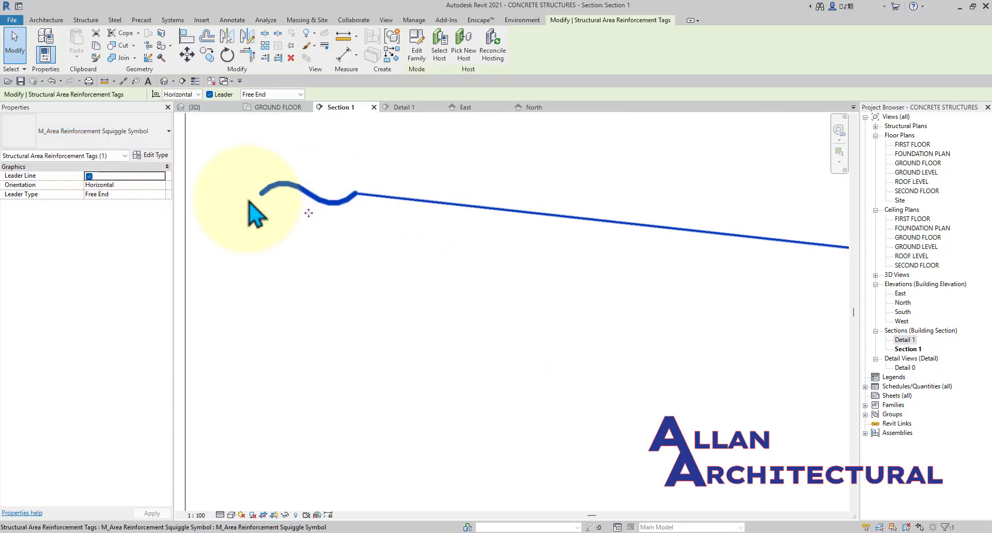
- Restore the slab's area reinforcement tag to the M_Area Reinforcement Tag type and deselect it
click(135, 150)
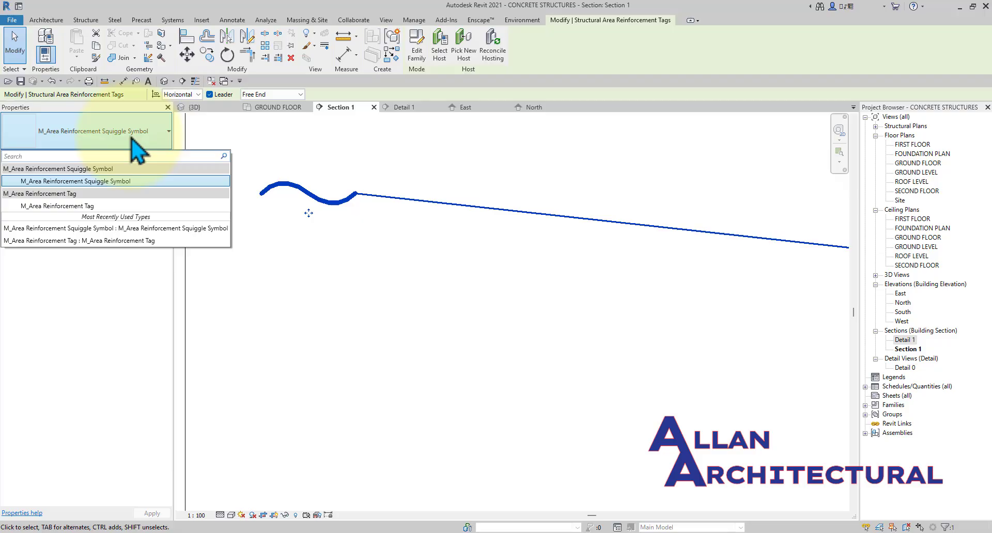
click(129, 206)
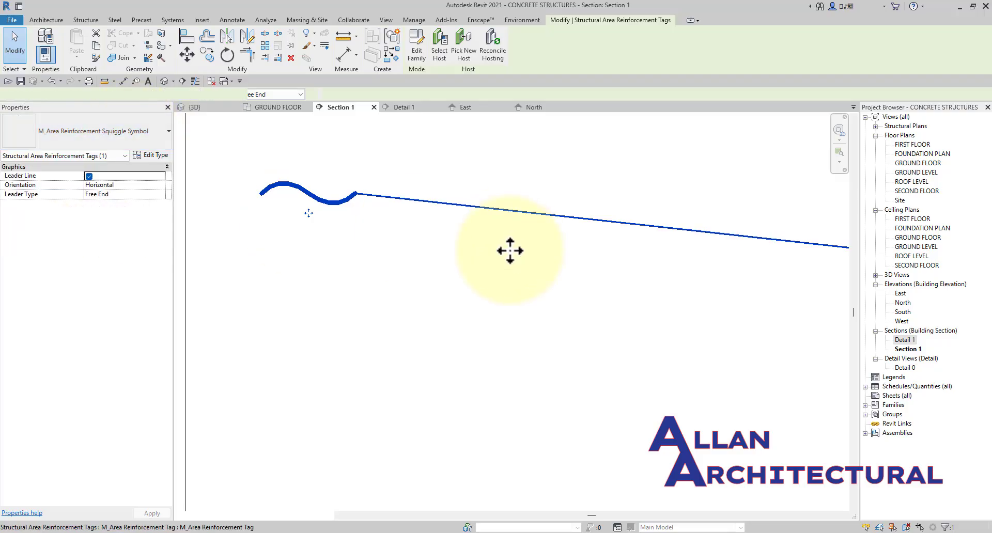
scroll(401, 223, down, 6)
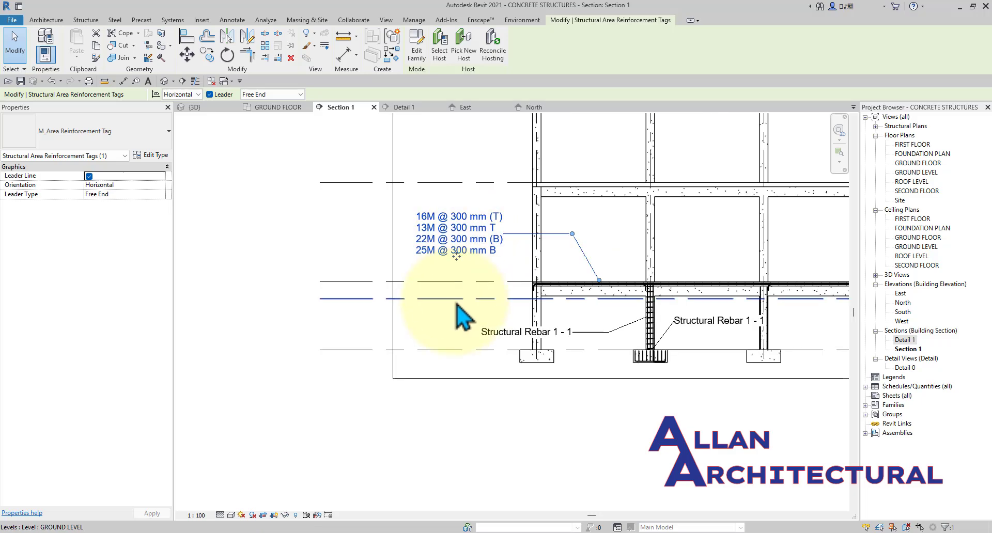
click(457, 300)
key(Escape)
- Examine the stirrup tag left of the second column, including its text, its free-end leader and its properties
scroll(511, 351, up, 3)
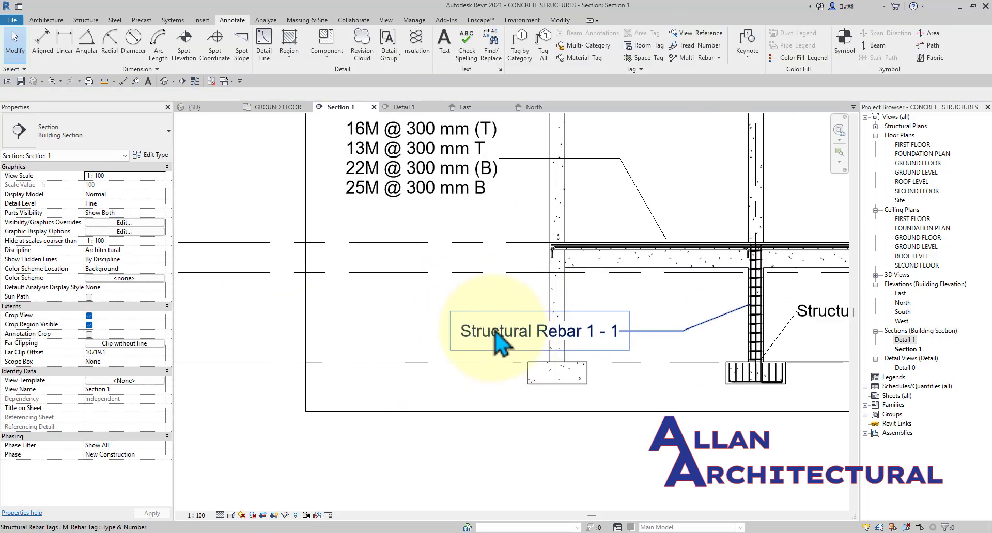
click(499, 341)
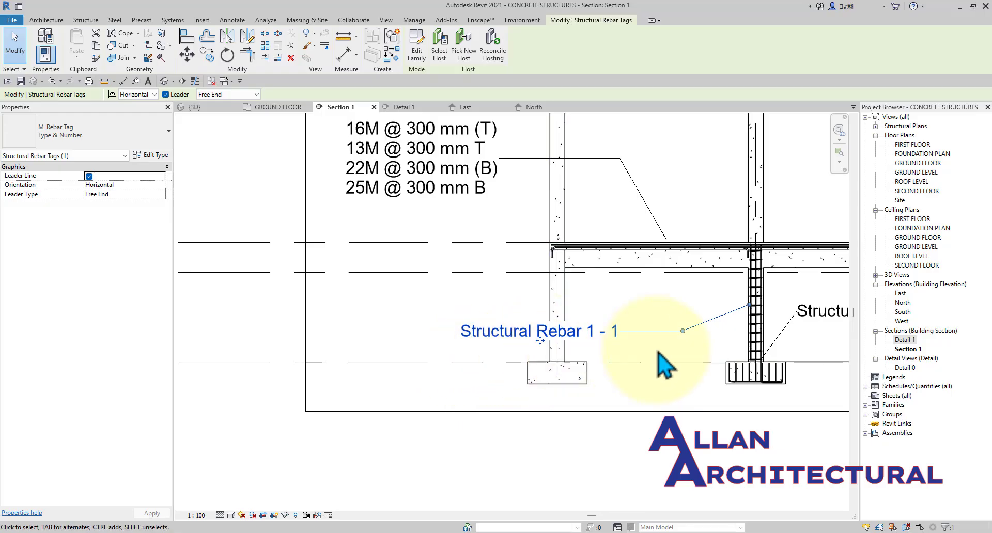
scroll(648, 341, up, 1)
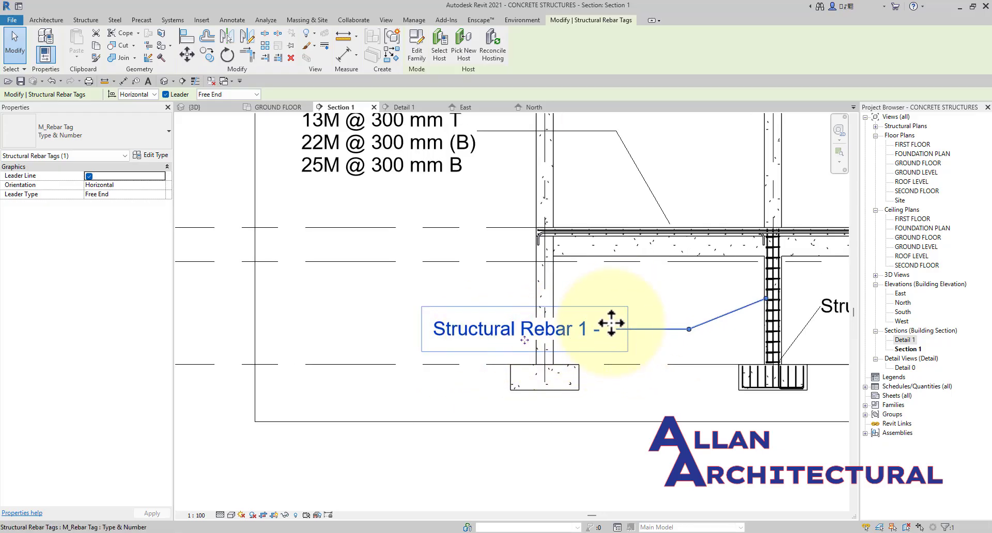
click(641, 303)
mouse_move(669, 330)
middle_down()
mouse_move(712, 355)
mouse_move(512, 317)
middle_up()
scroll(511, 317, up, 1)
scroll(491, 315, down, 3)
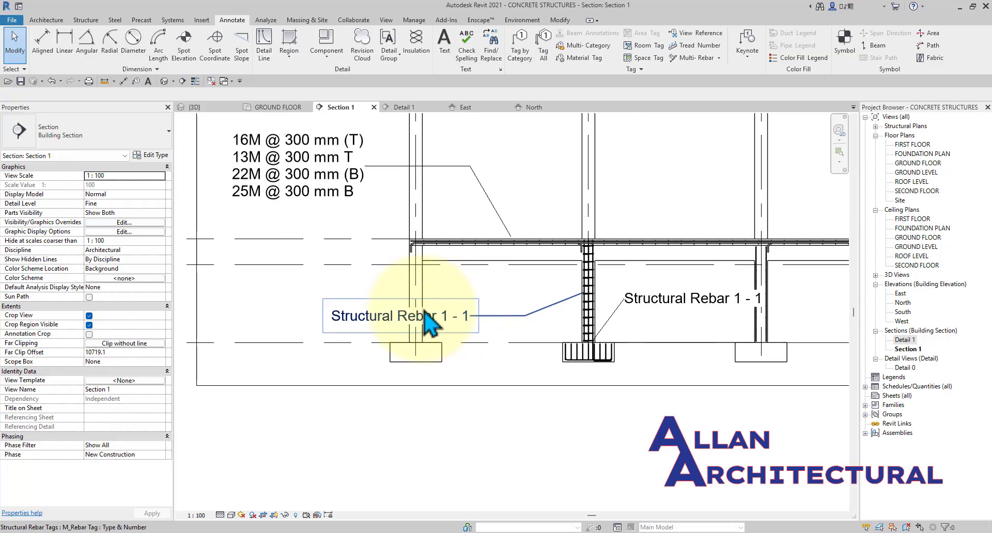
scroll(430, 323, up, 2)
click(463, 310)
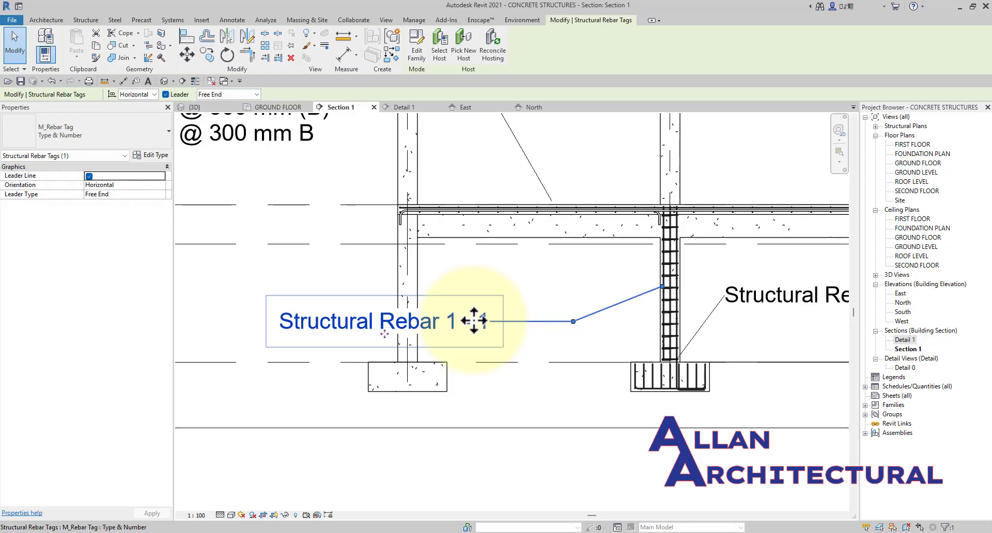
scroll(483, 320, down, 3)
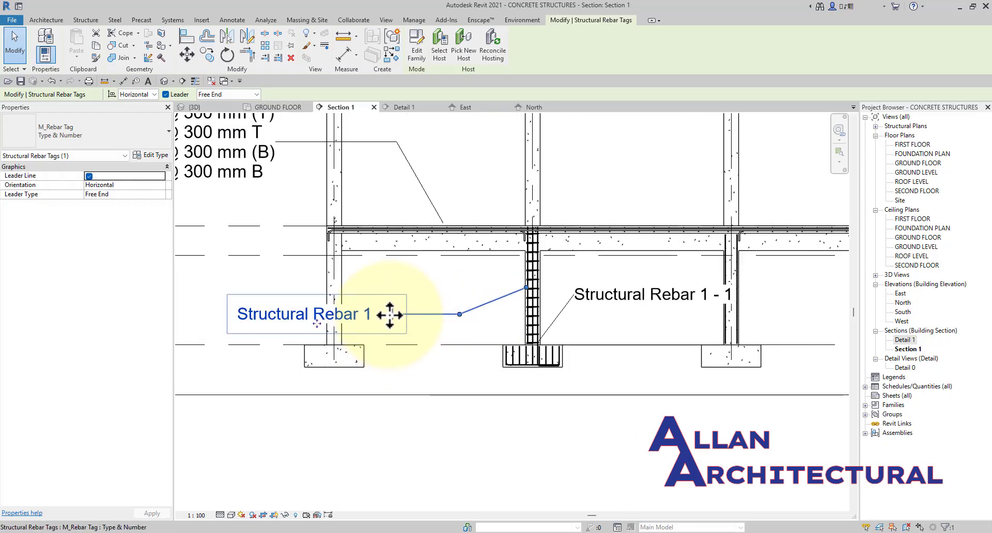
click(232, 19)
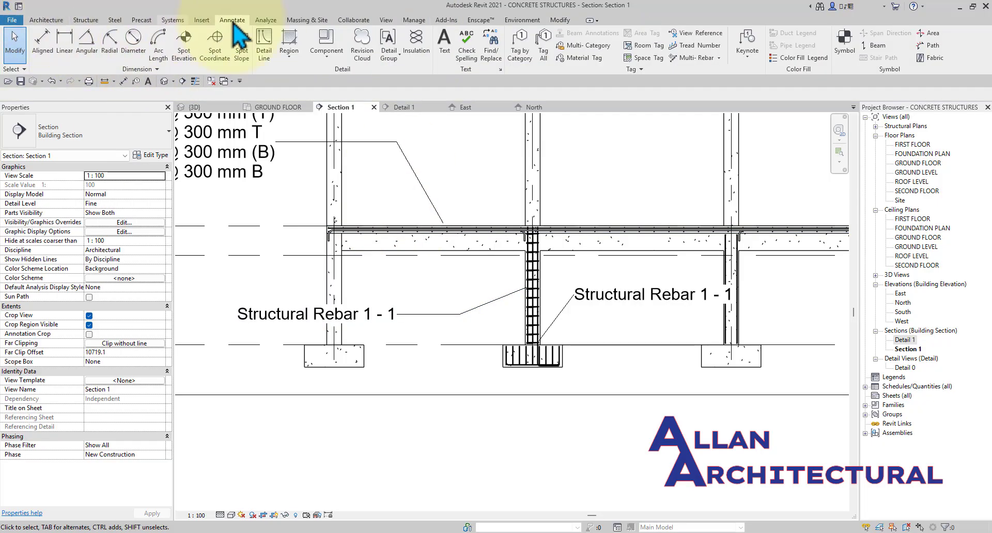
- Tag the rebar in the second column's footing by category with a Free End leader, placing the tag below the footing
click(520, 51)
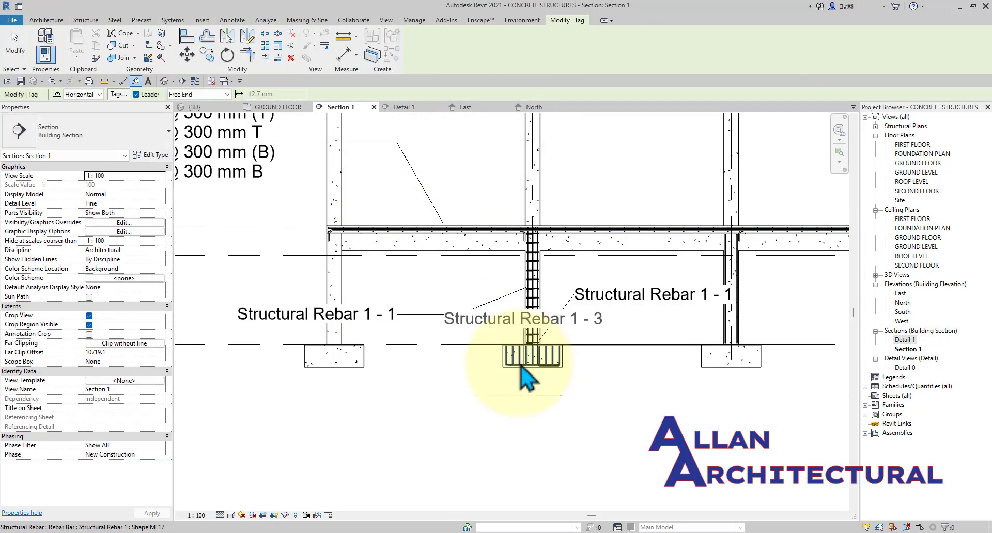
scroll(521, 370, up, 1)
click(520, 364)
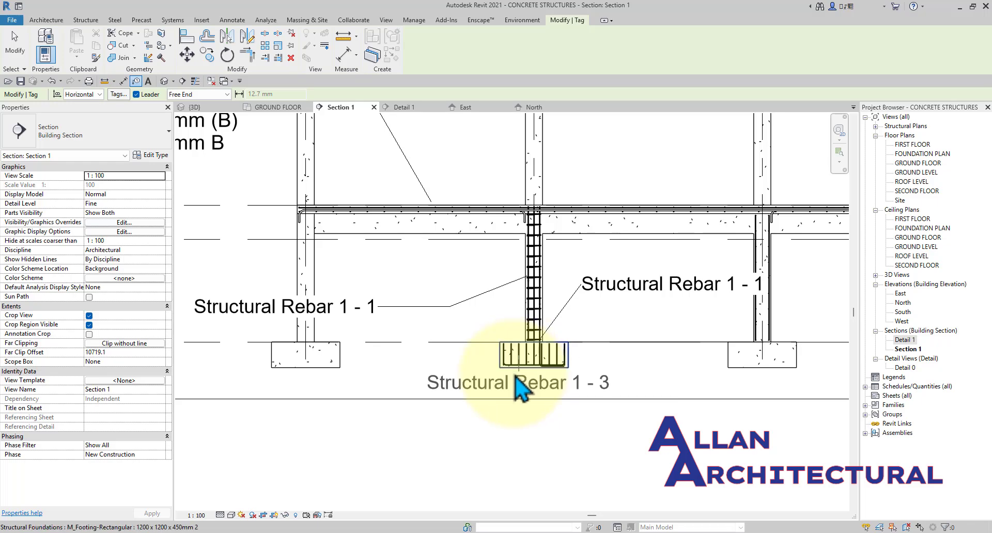
scroll(519, 376, down, 3)
scroll(517, 426, up, 2)
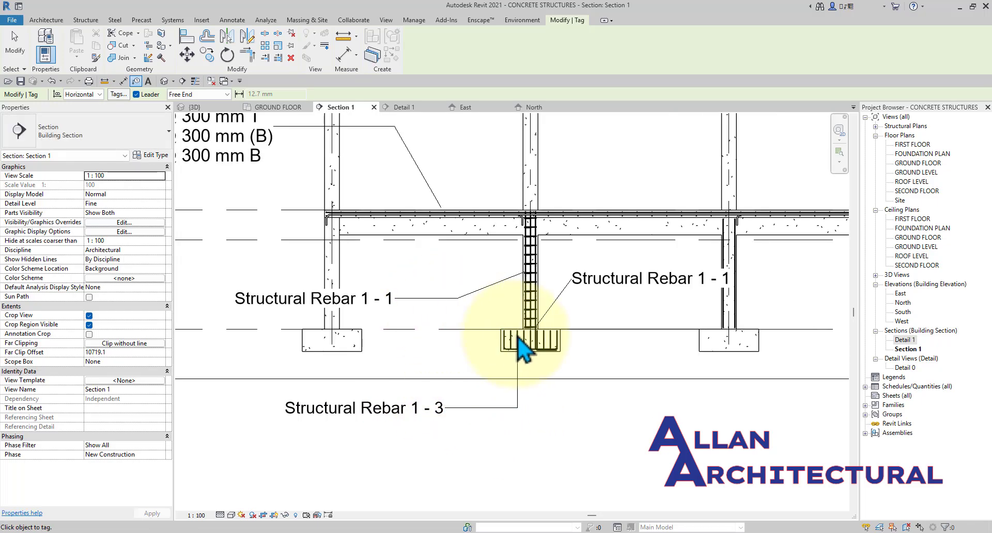
scroll(517, 362, up, 2)
key(Escape)
key(Escape)
scroll(517, 362, down, 1)
scroll(511, 368, up, 1)
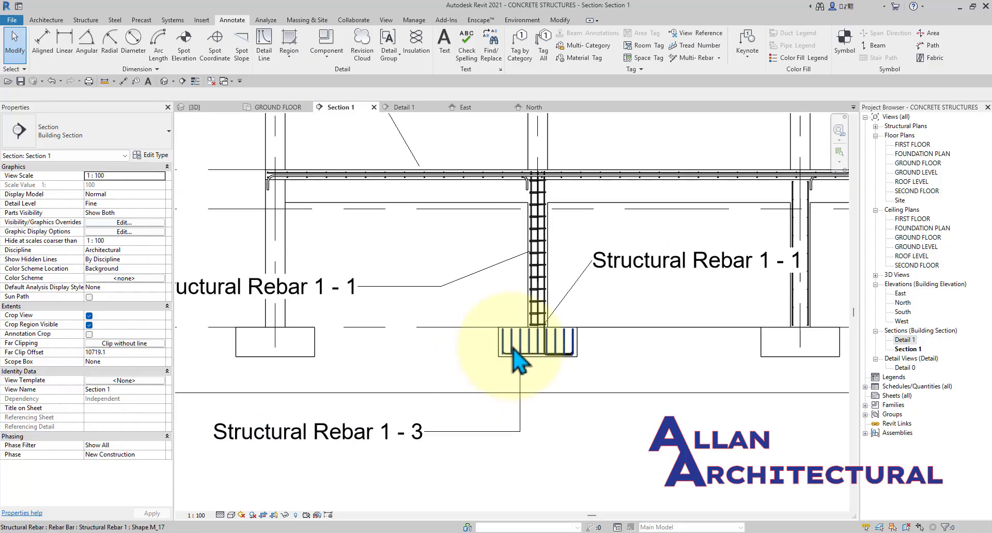
- Change the footing rebar tag to the M_Rebar Tag type Type Spacing & Number
click(350, 416)
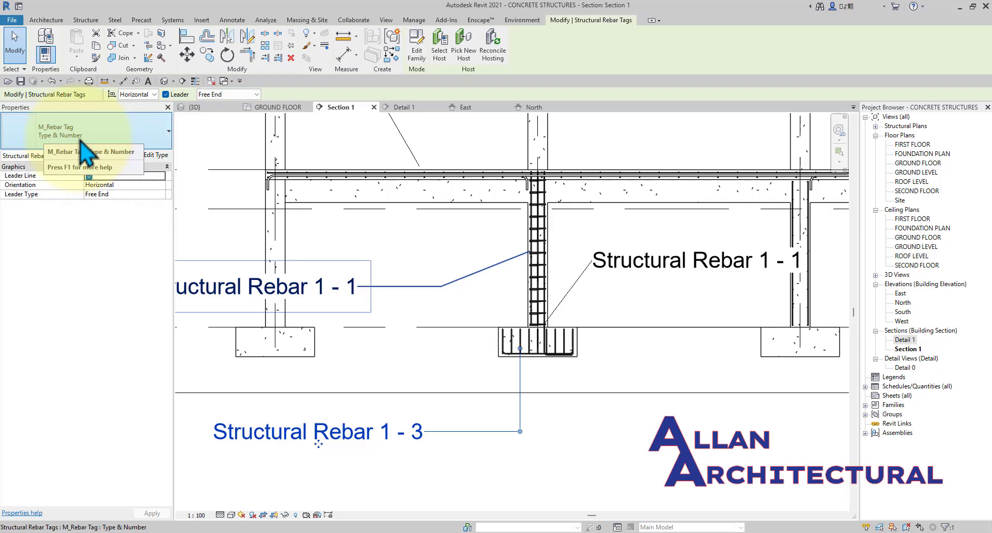
click(378, 438)
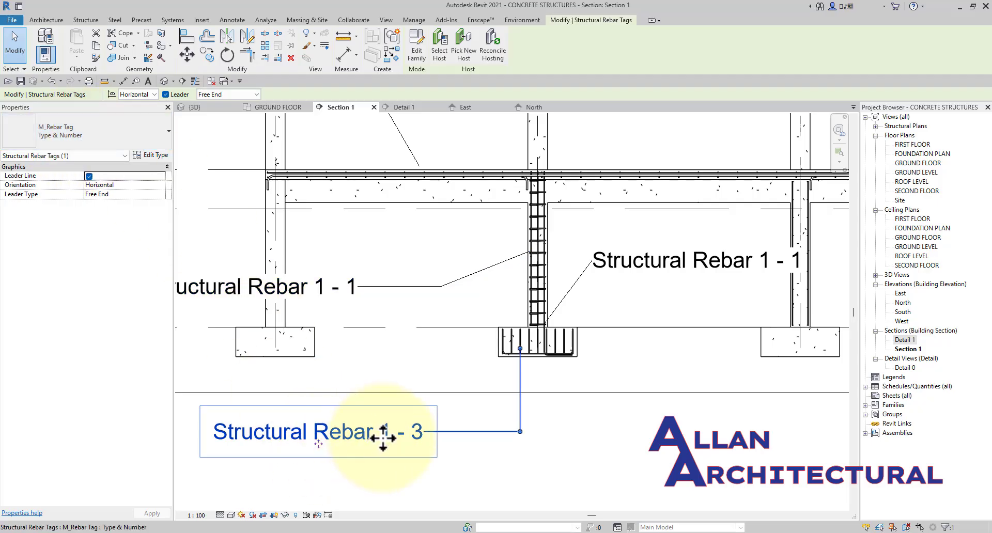
click(94, 138)
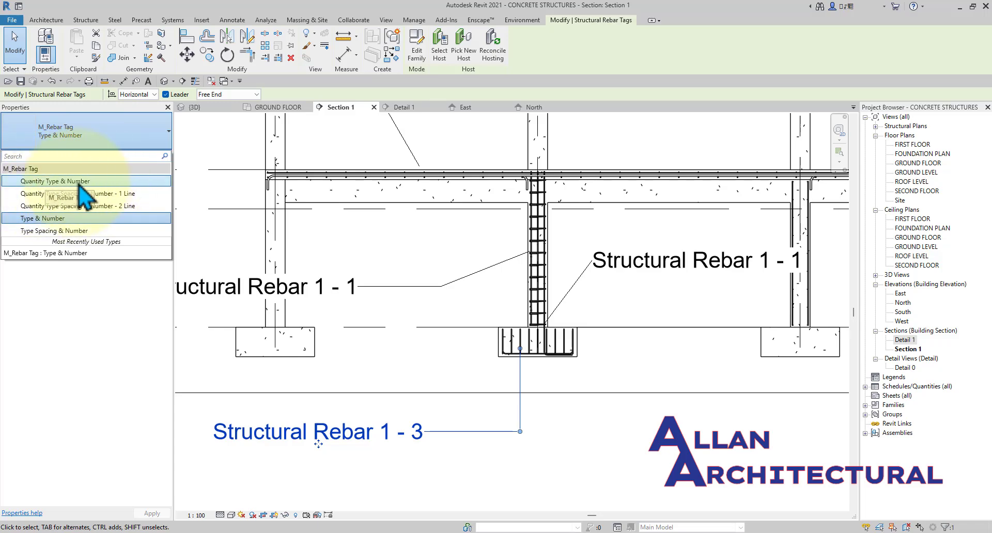
click(62, 231)
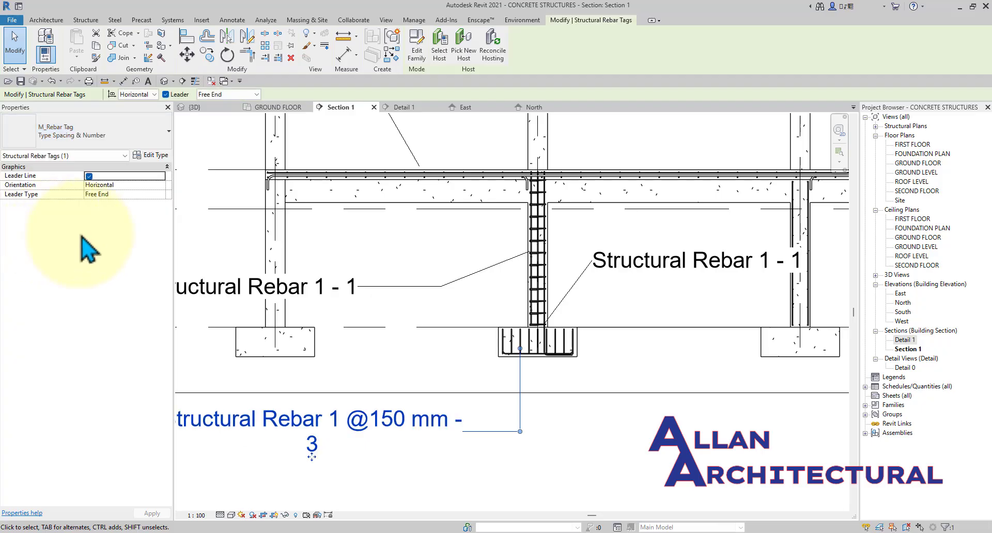
scroll(377, 417, down, 2)
scroll(406, 424, up, 2)
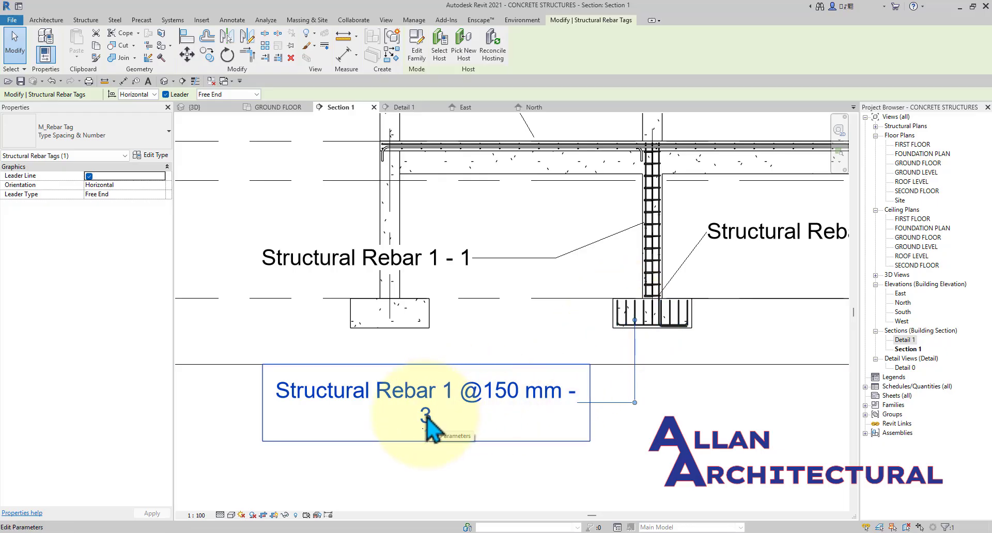
scroll(261, 290, down, 1)
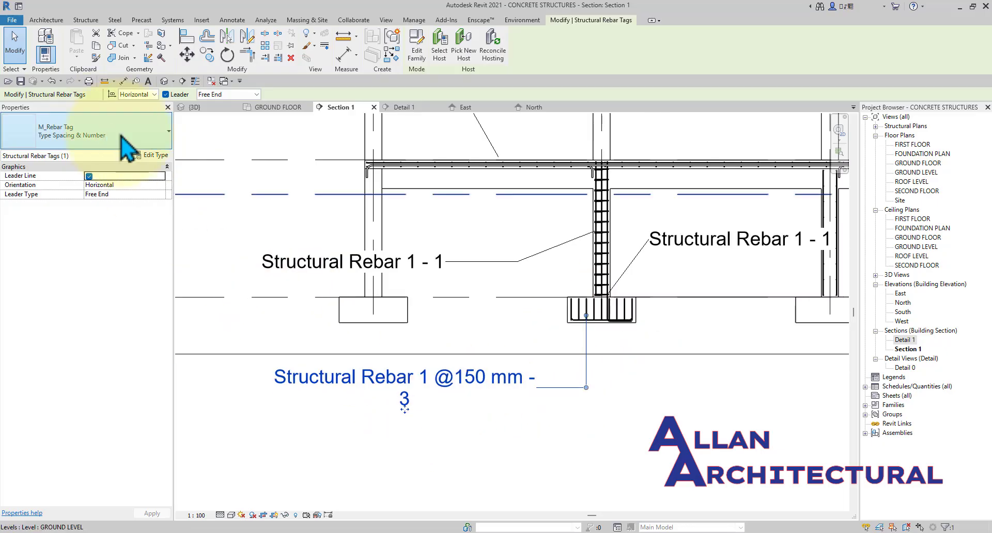
- Open the footing rebar tag's type properties and set its Leader Arrowhead to Diagonal 3mm
click(151, 155)
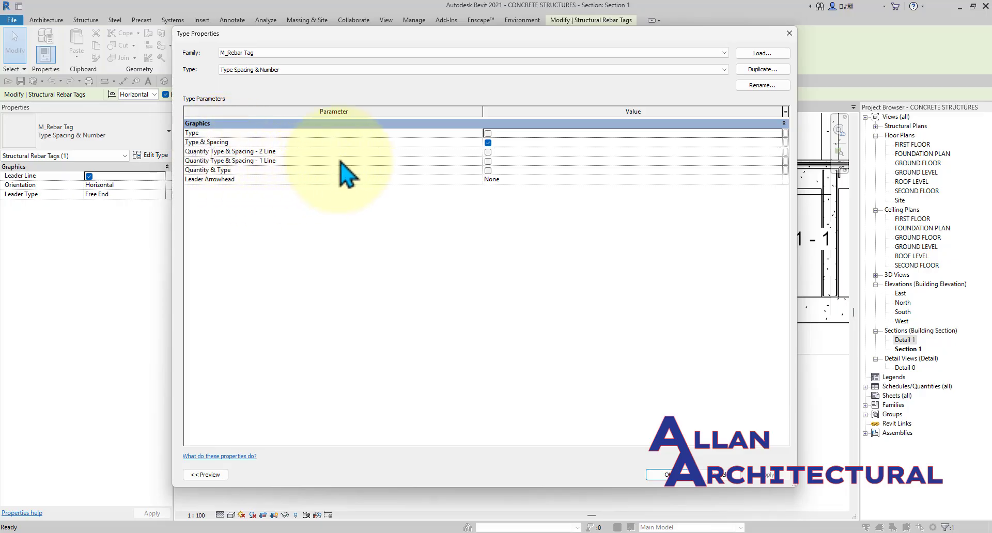
click(380, 70)
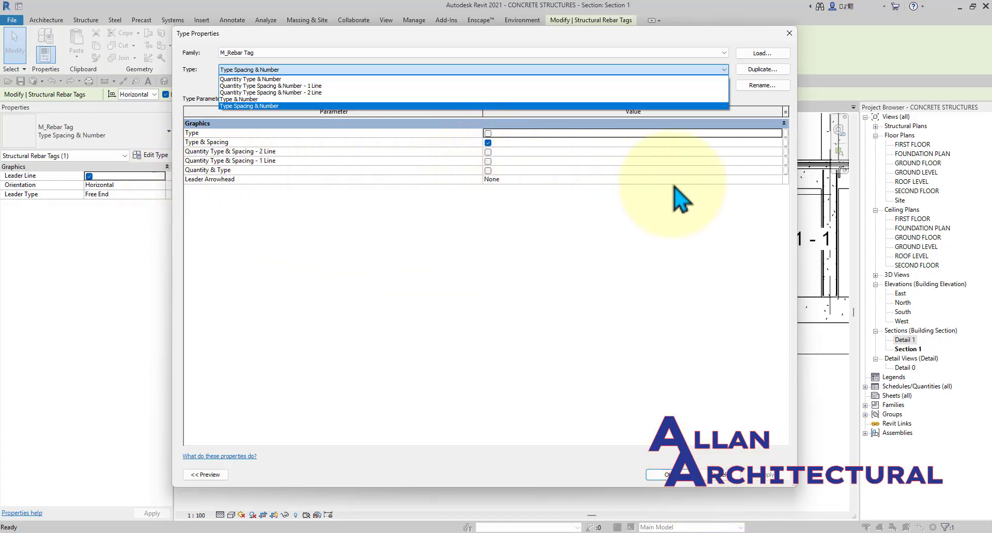
click(713, 194)
click(613, 178)
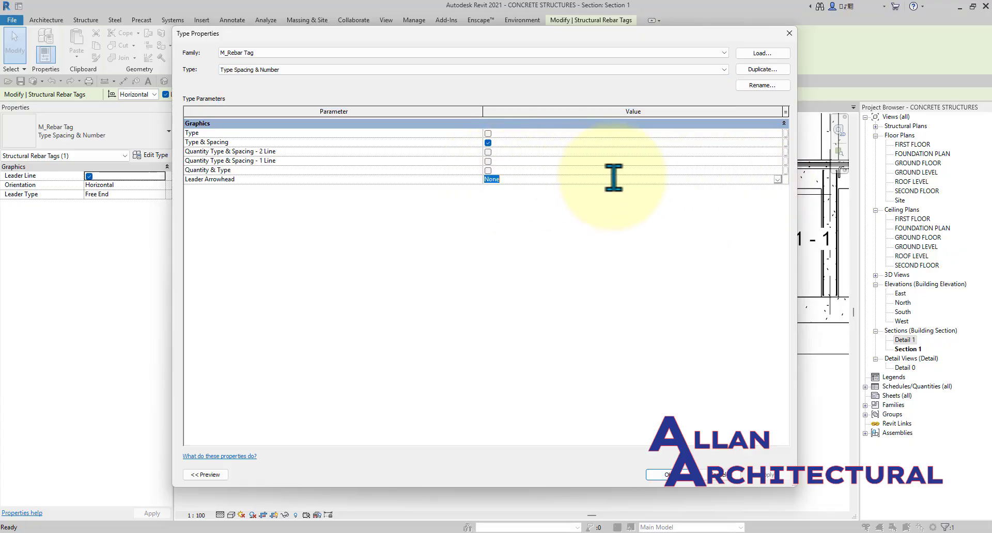
click(778, 179)
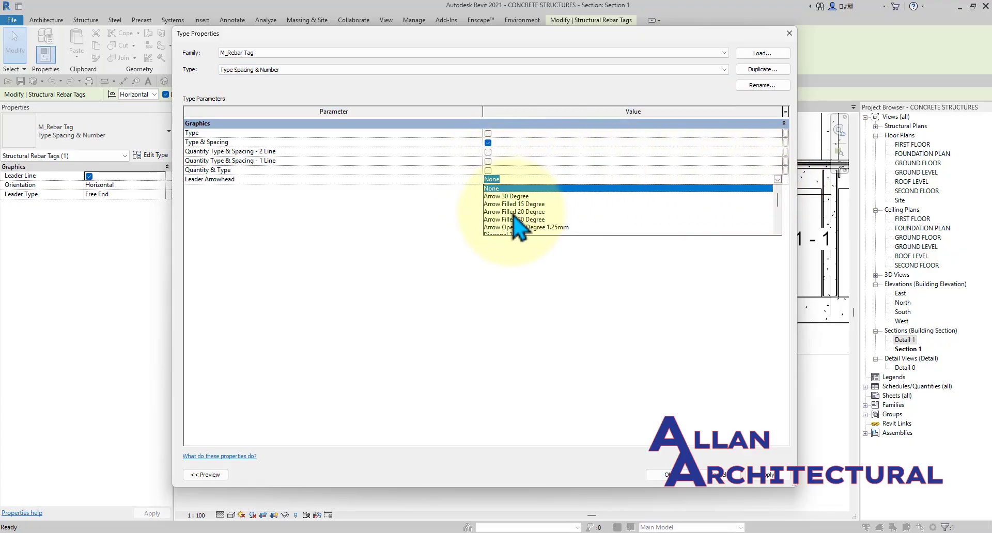
scroll(511, 214, down, 2)
scroll(511, 214, up, 2)
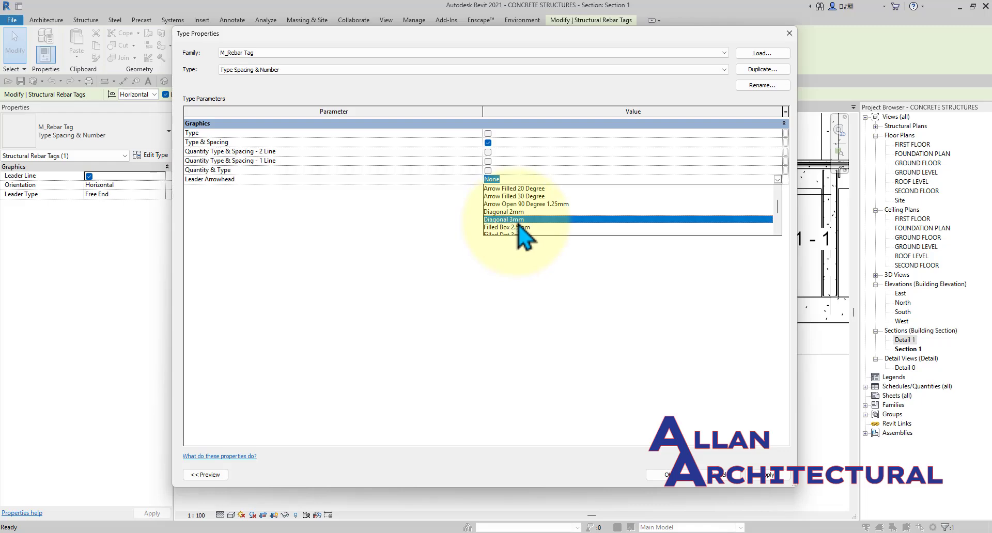
click(511, 218)
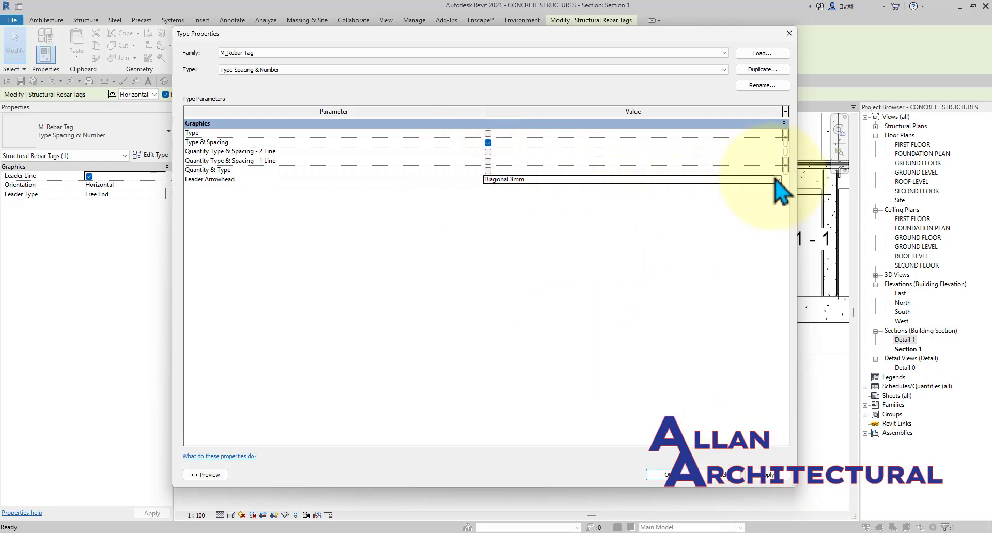
- Set the tag type's Leader Arrowhead to Filled Dot 3mm, accept the type properties and deselect the tag
click(721, 180)
scroll(527, 212, down, 3)
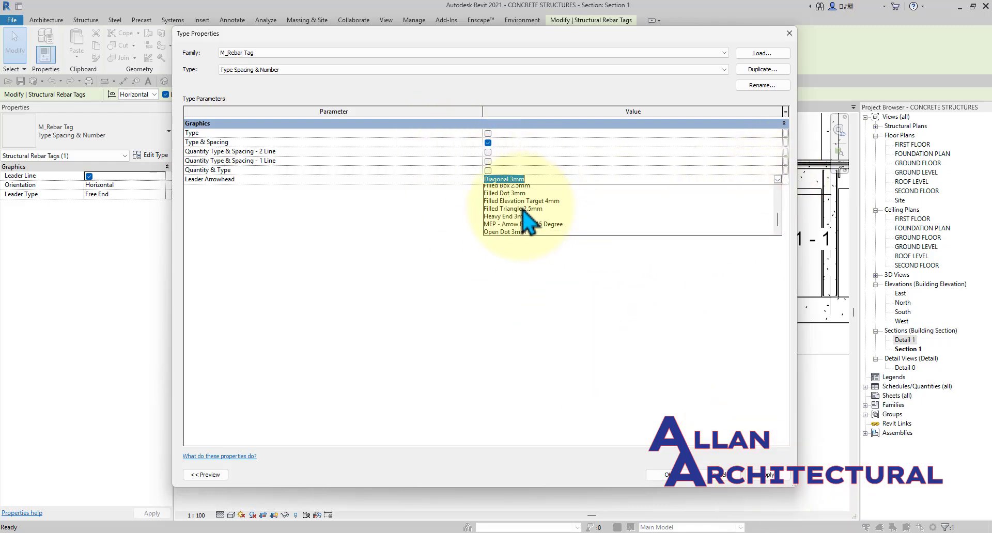
scroll(517, 217, down, 3)
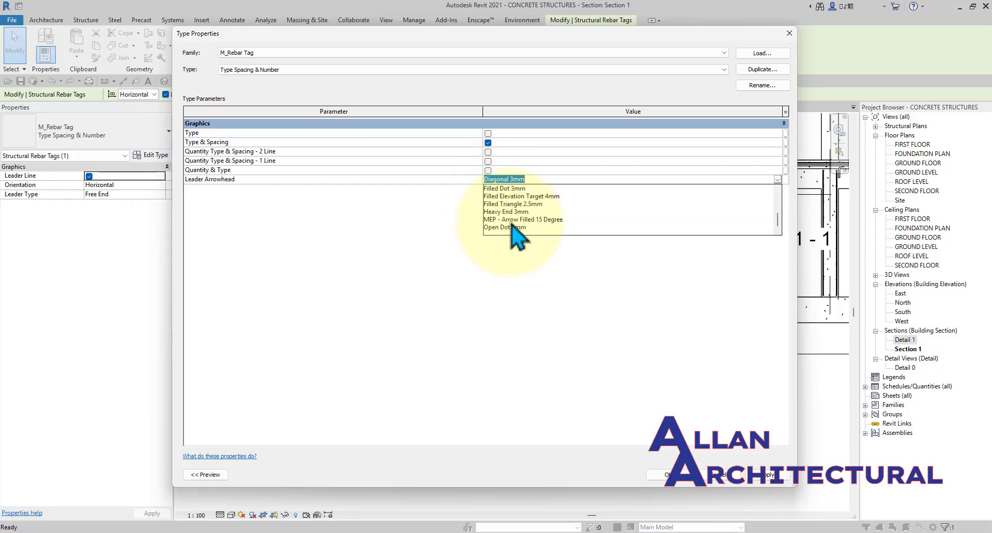
scroll(517, 231, up, 3)
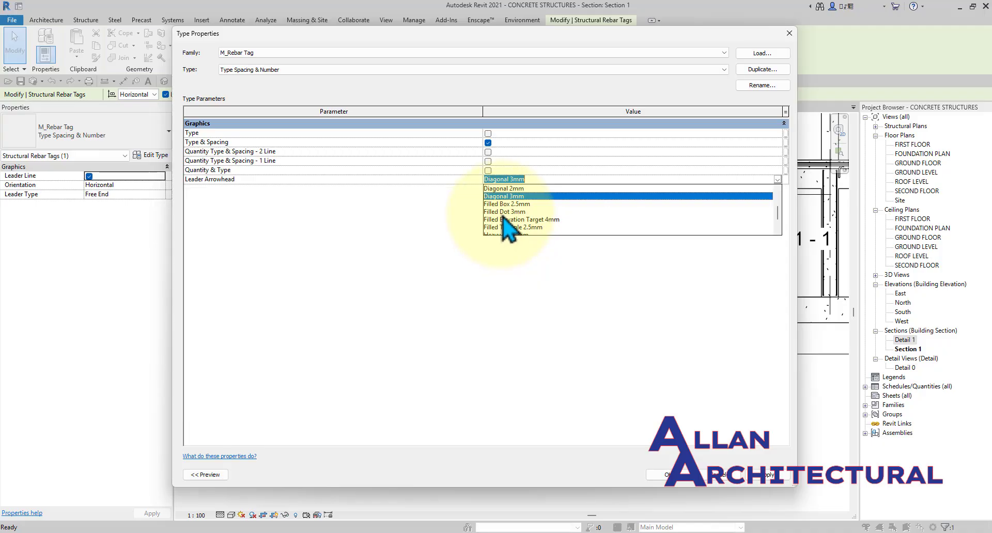
click(504, 212)
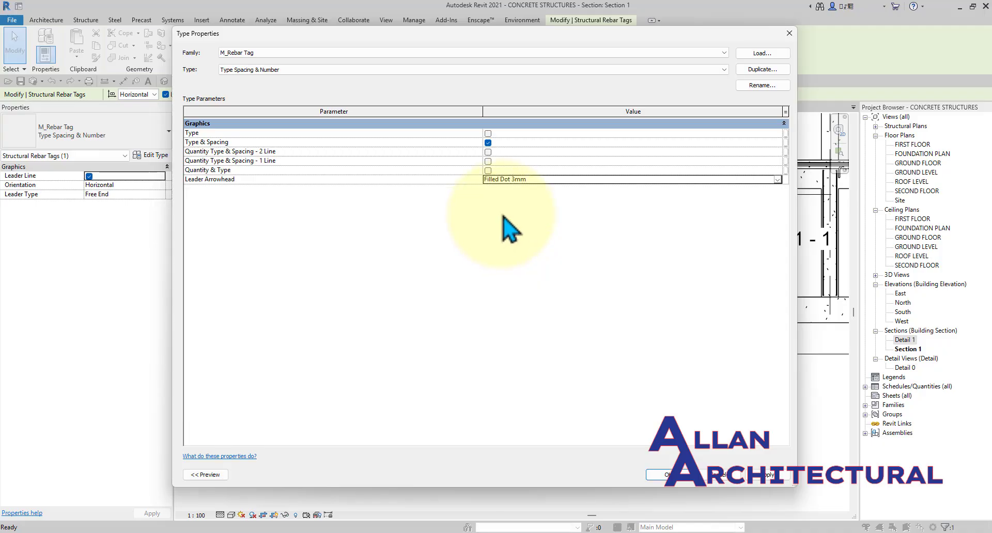
click(667, 475)
click(632, 384)
- Examine the footing rebar tag's dot arrowhead, leader and text up close
scroll(585, 372, up, 5)
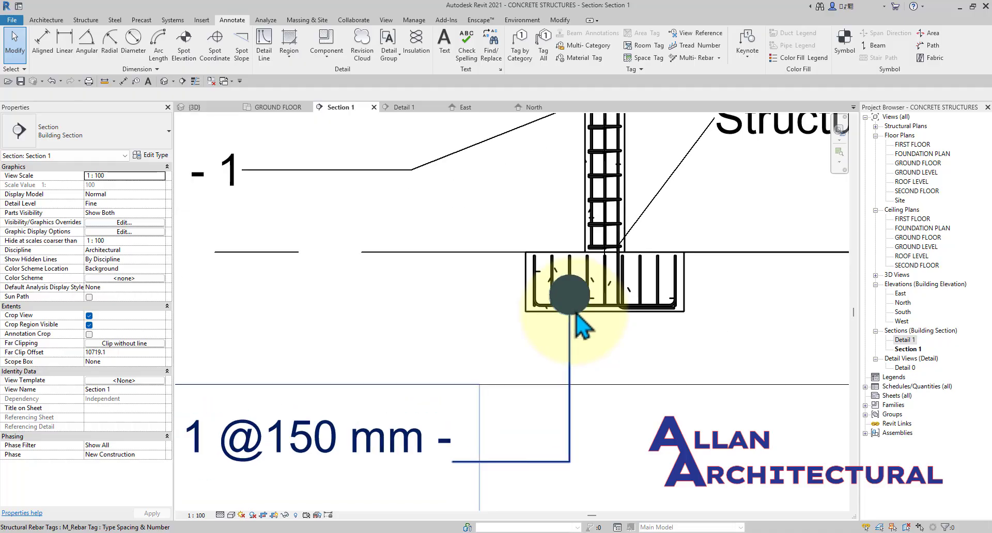
scroll(574, 336, down, 3)
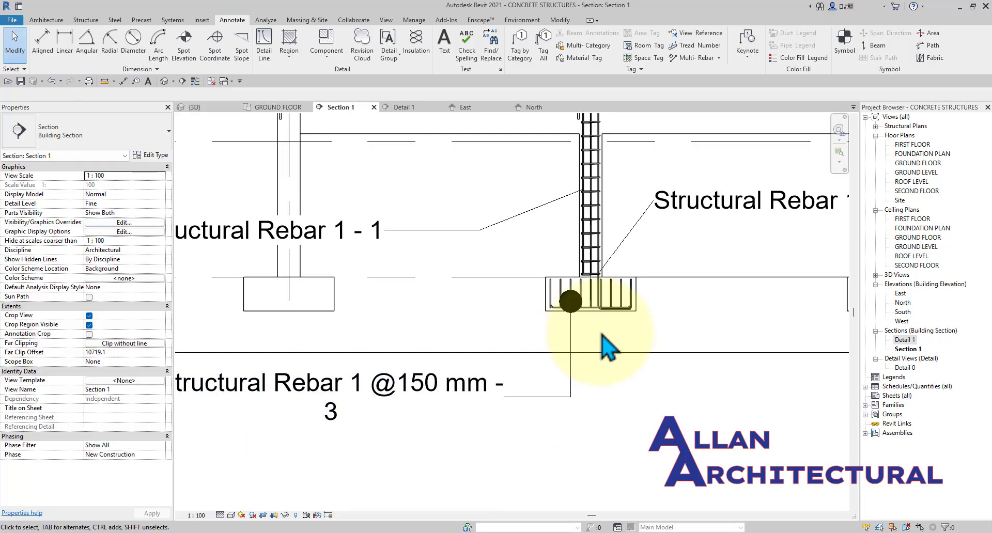
scroll(520, 319, down, 1)
click(397, 362)
scroll(406, 365, down, 4)
middle_drag(441, 378, 584, 380)
scroll(445, 363, up, 2)
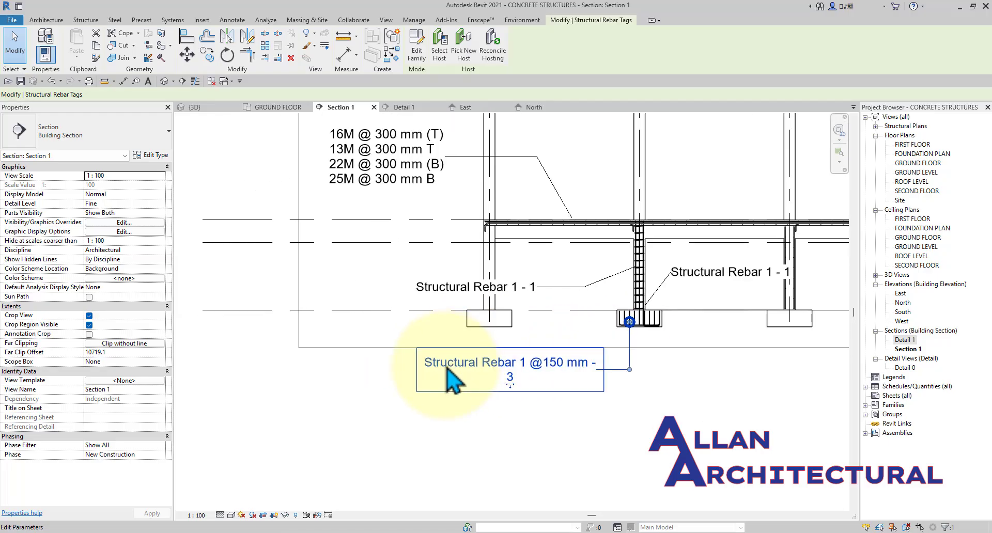
middle_drag(652, 364, 465, 392)
scroll(465, 392, up, 1)
scroll(509, 320, up, 1)
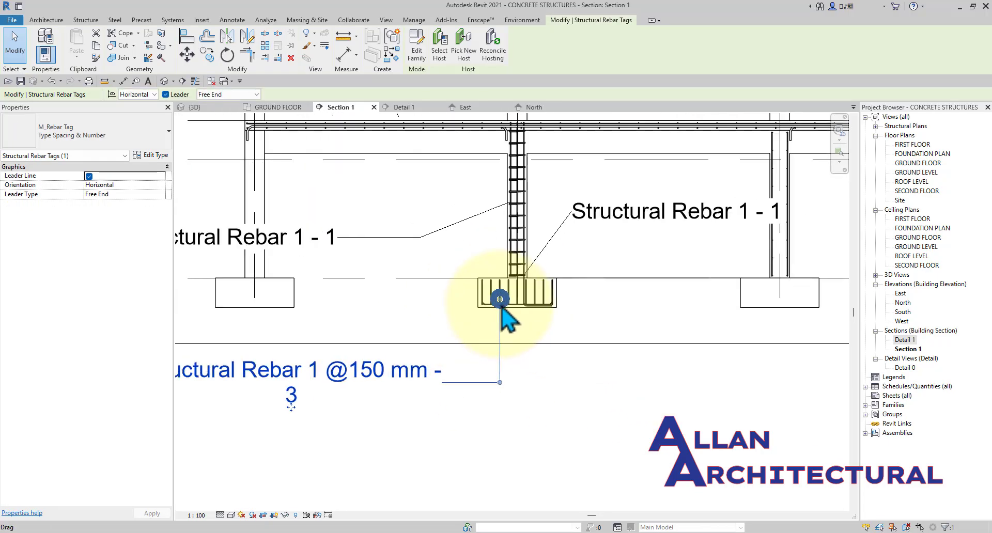
scroll(510, 305, up, 1)
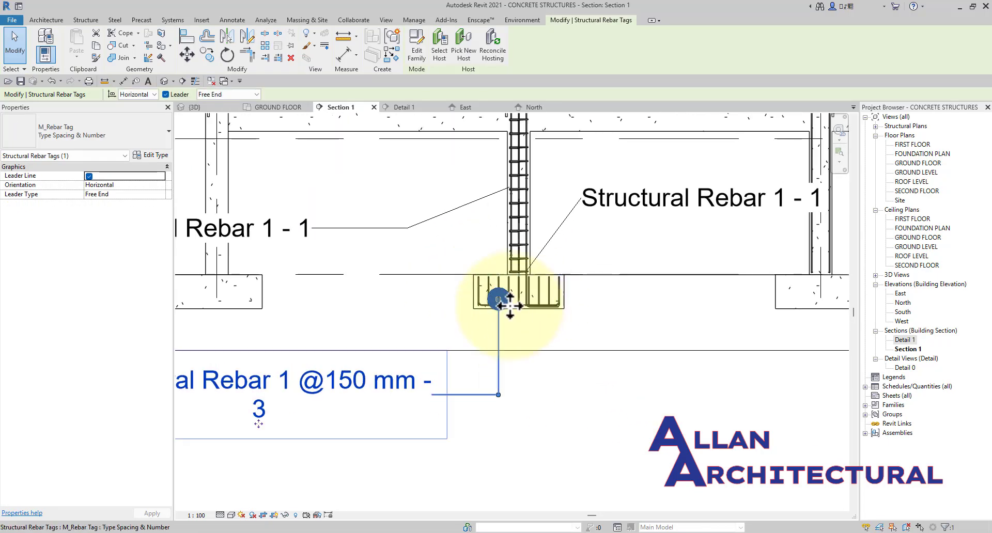
key(Escape)
- Review the reinforcement tags around the ground floor slab, second column and footing within the overall section
scroll(517, 290, down, 5)
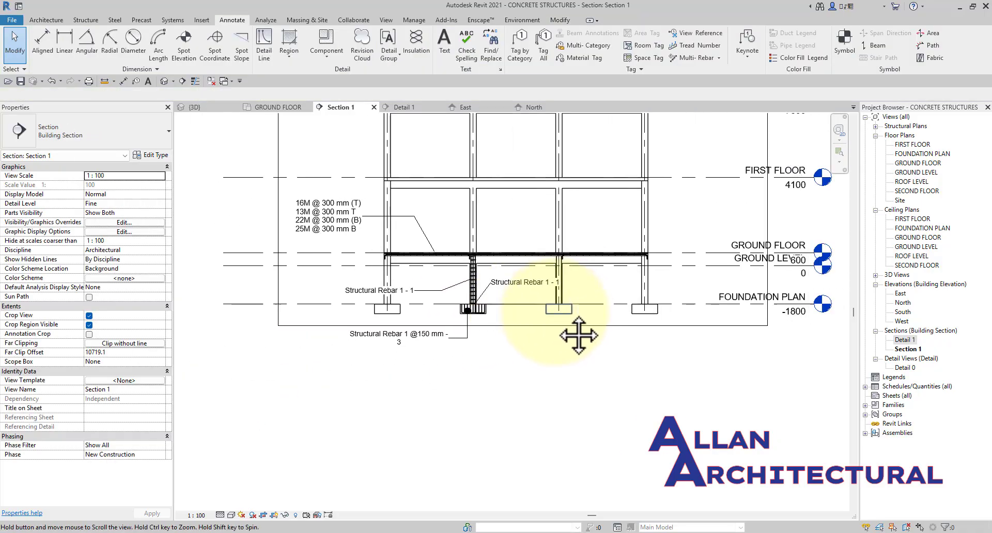
scroll(481, 324, up, 1)
scroll(479, 312, up, 1)
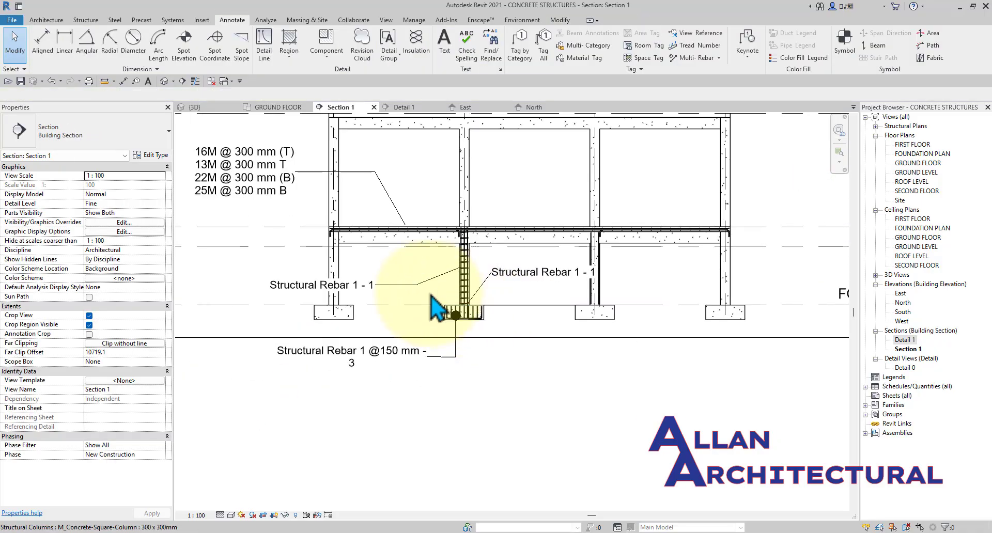
scroll(478, 310, down, 1)
middle_drag(454, 288, 523, 316)
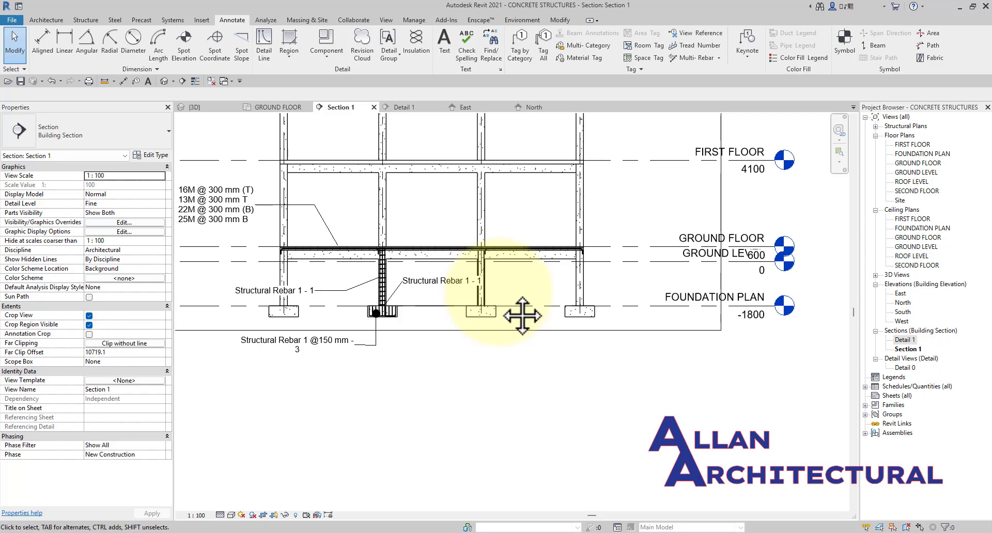
scroll(461, 312, down, 1)
middle_drag(461, 313, 475, 329)
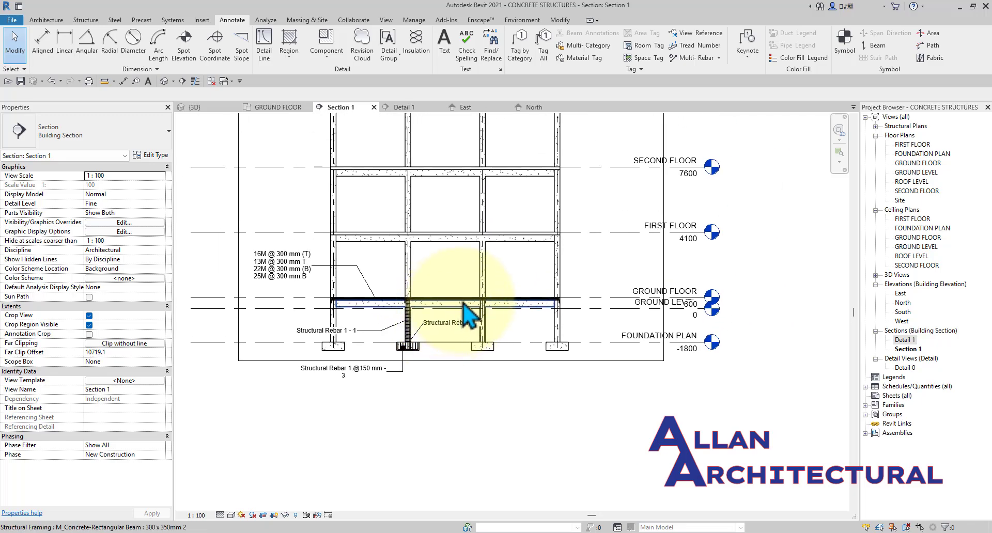
middle_drag(451, 279, 469, 288)
scroll(435, 334, up, 2)
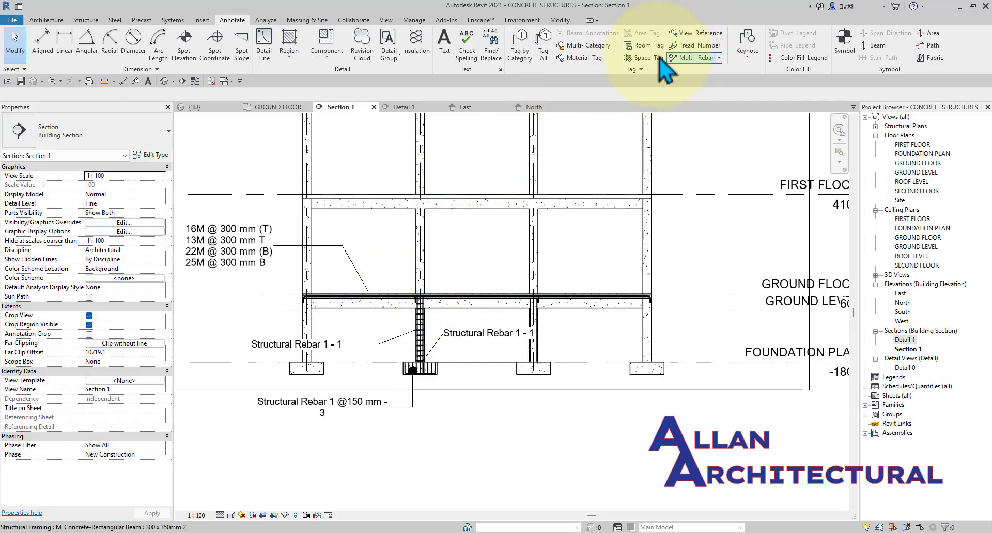
- Place an Aligned Multi-Rebar Annotation on the second column's stirrups, with its dimension line on the column's left side
click(719, 58)
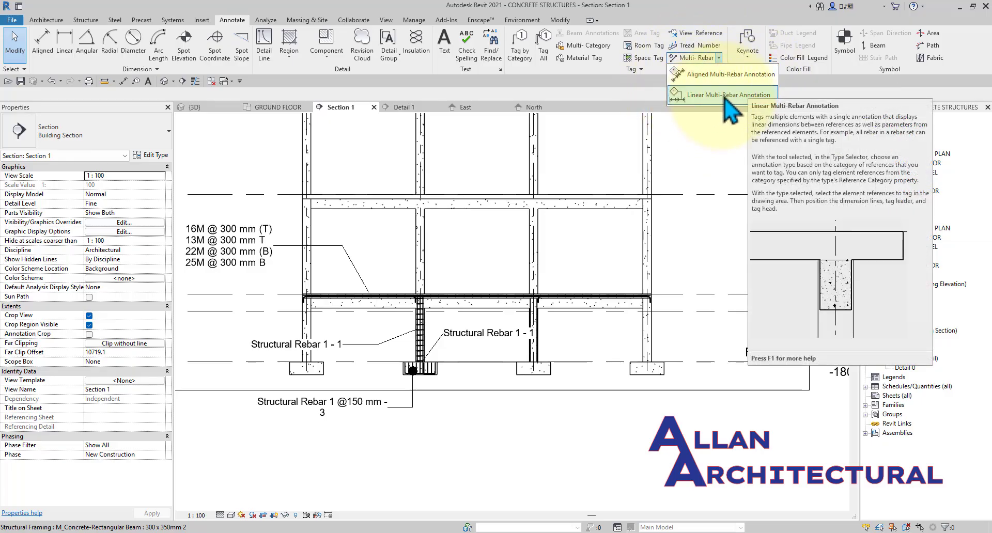
click(693, 78)
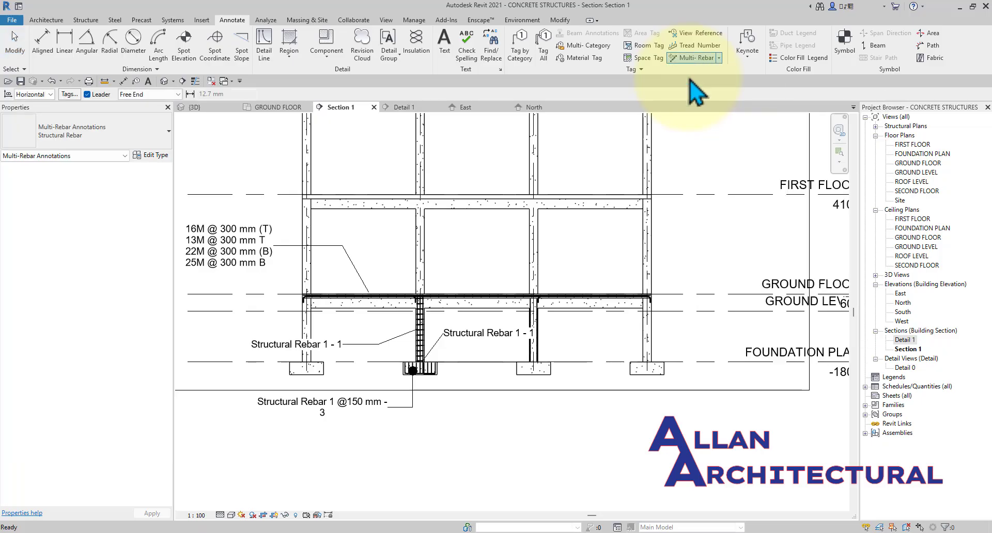
scroll(433, 348, up, 5)
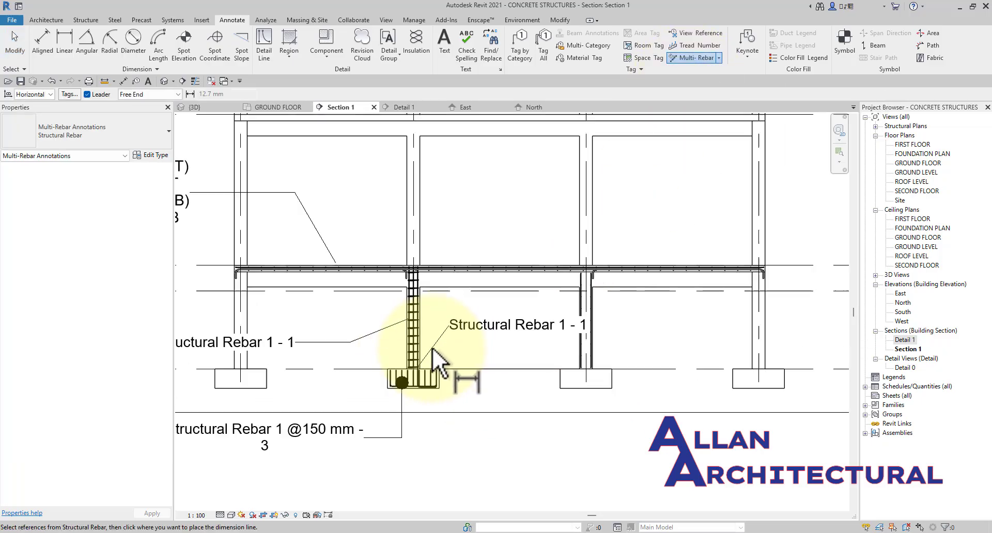
click(406, 331)
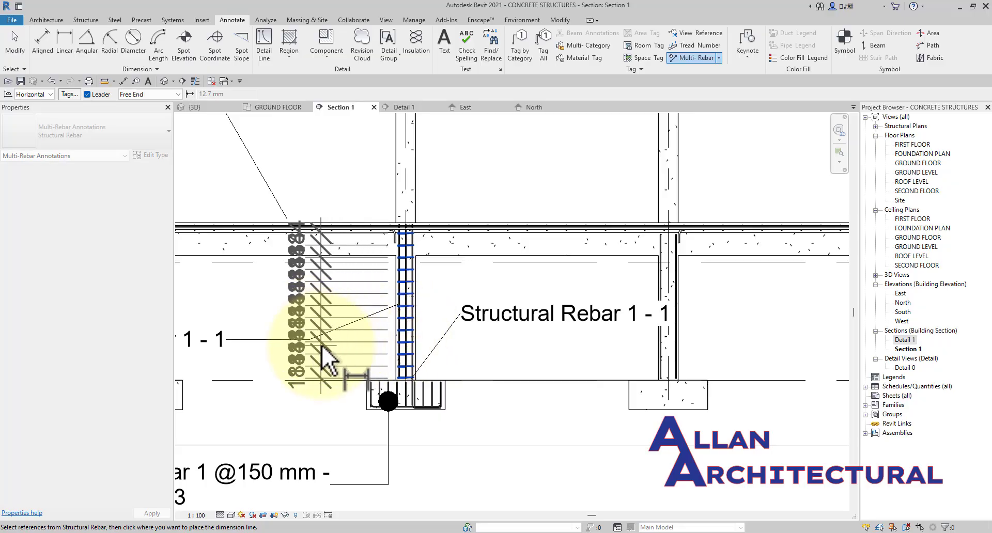
click(323, 360)
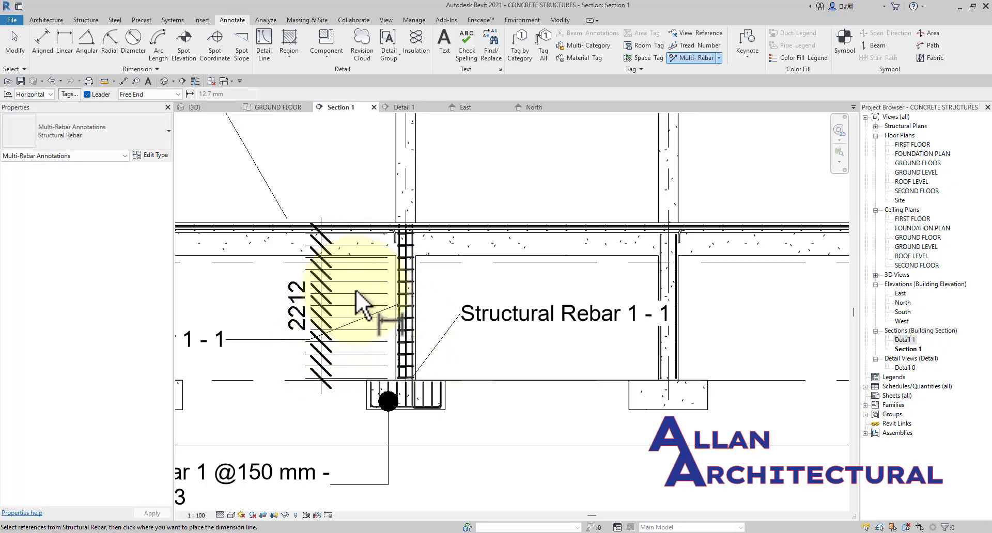
- Examine the available types and the type properties of the multi-rebar annotation on the second column, then deselect it
key(Escape)
click(324, 300)
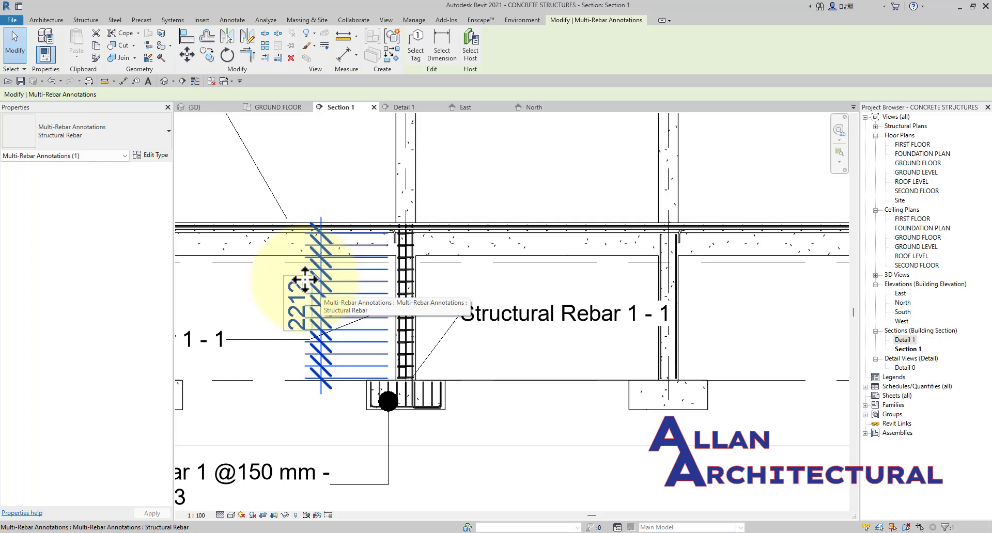
click(115, 135)
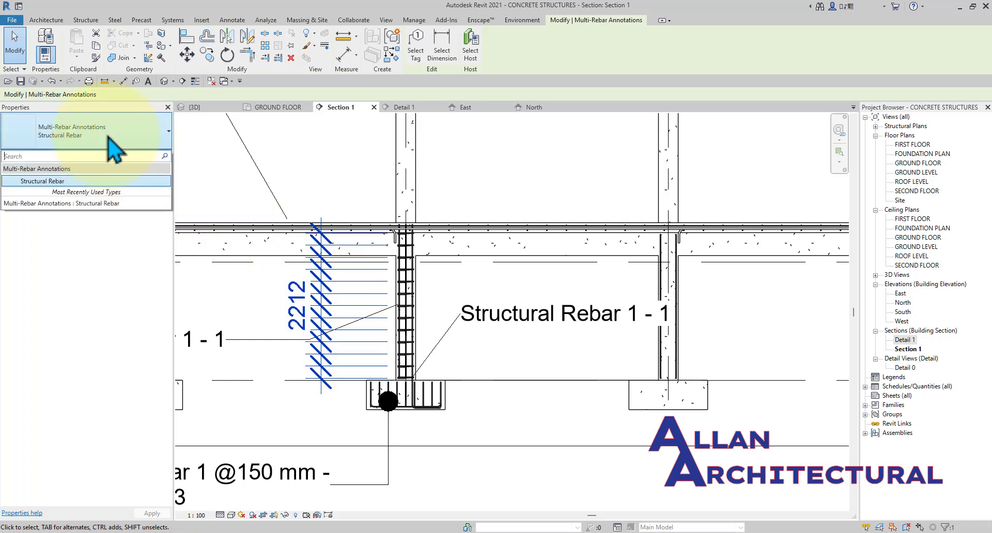
click(151, 155)
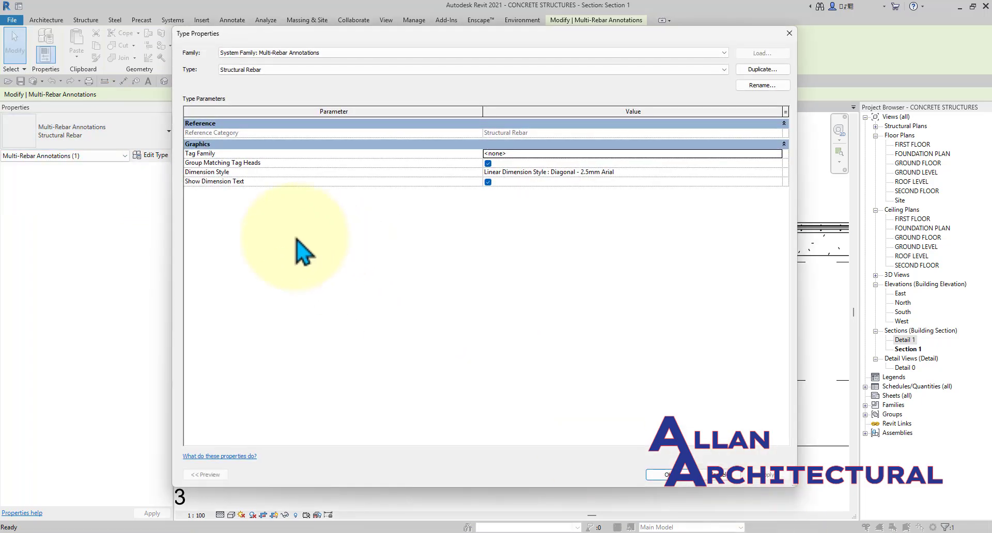
drag(347, 33, 391, 53)
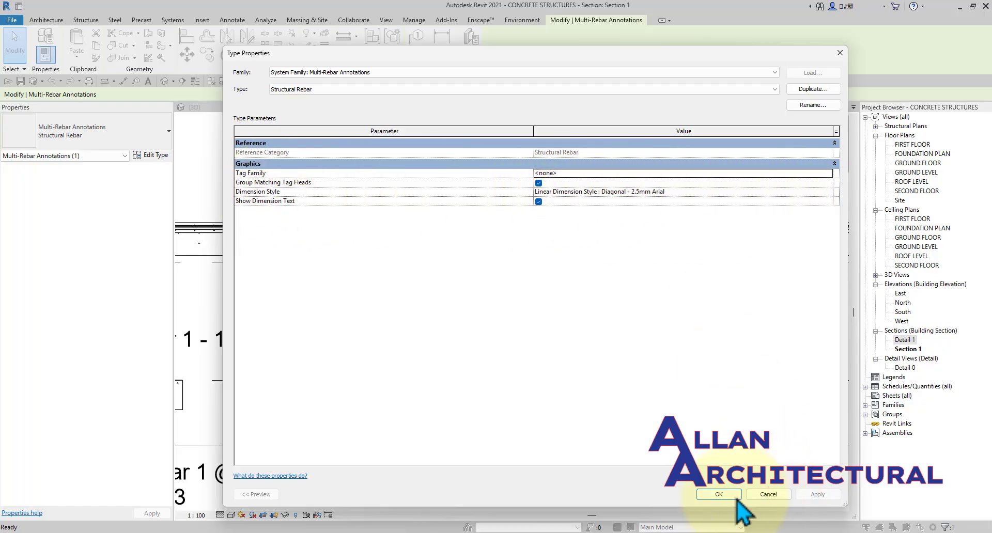
click(767, 495)
scroll(419, 223, down, 2)
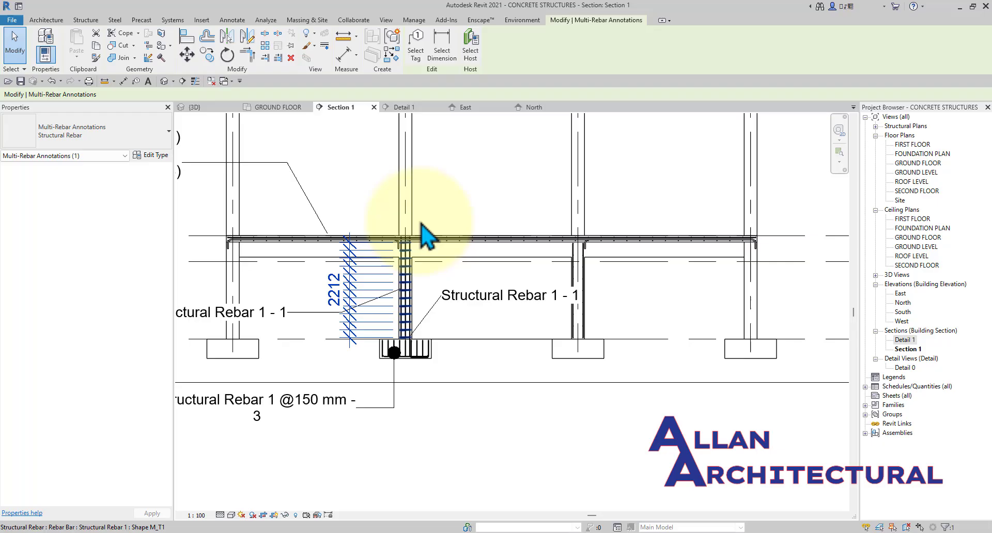
click(448, 199)
- Place a Linear Multi-Rebar Annotation on the second column's stirrups, with its dimension line on the column's right side
scroll(364, 302, up, 2)
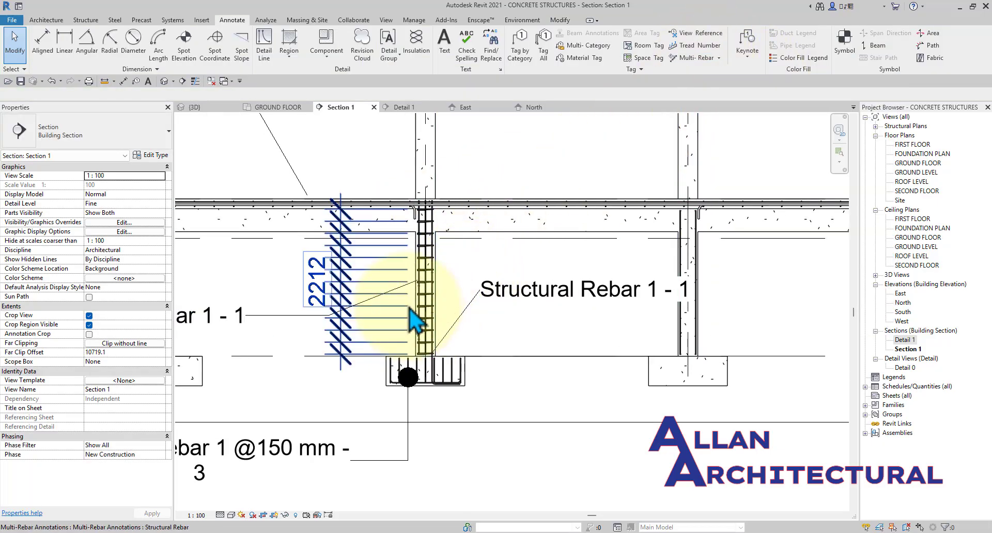
scroll(413, 304, up, 1)
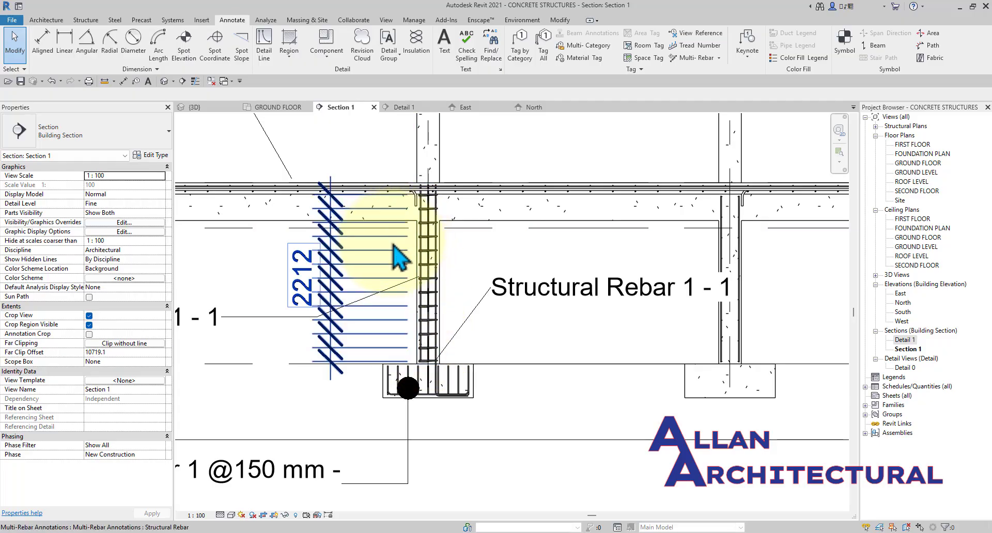
click(719, 58)
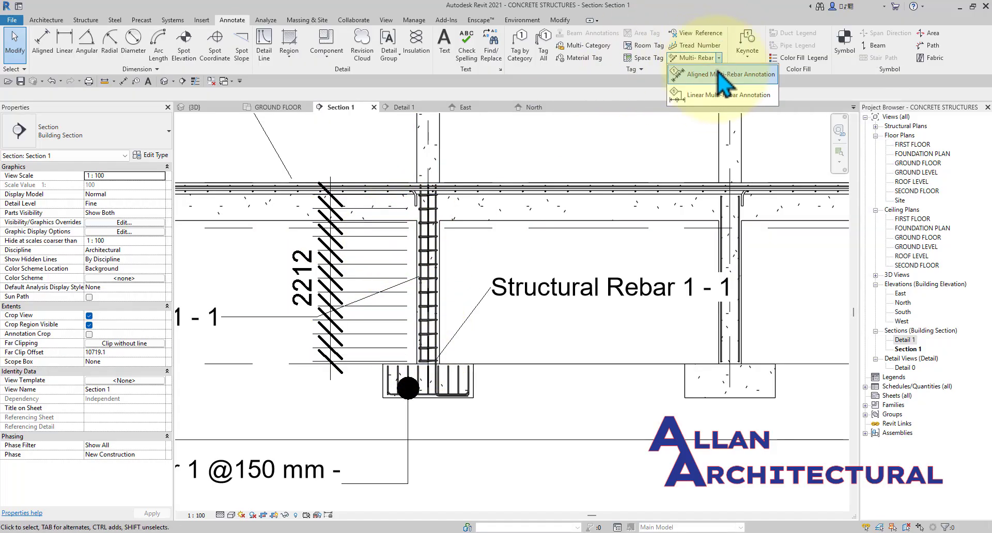
click(712, 97)
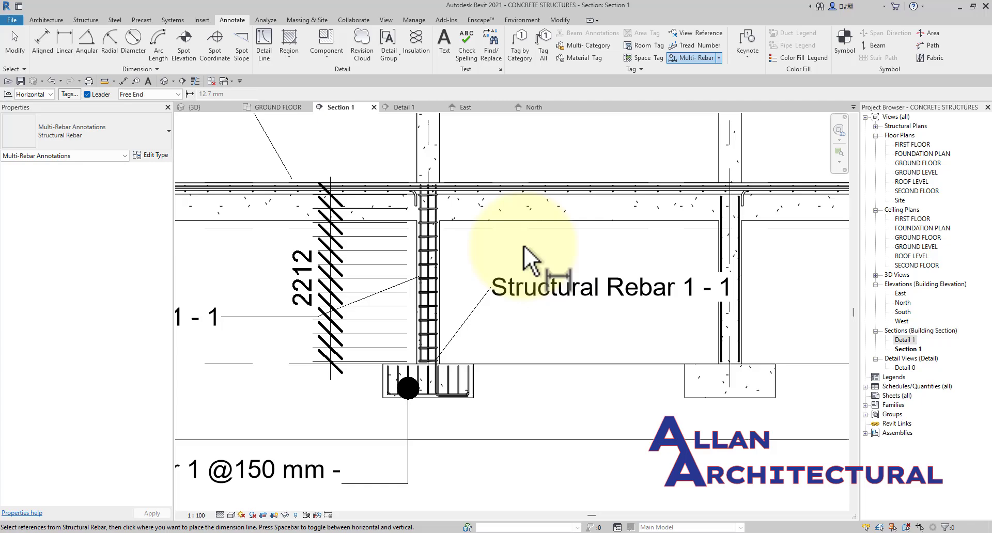
click(432, 265)
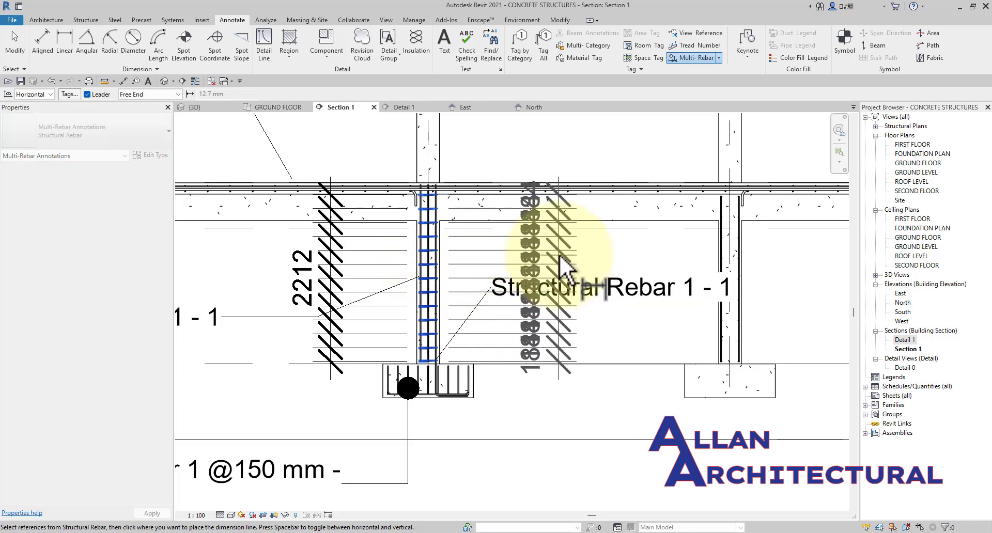
key(Escape)
key(Escape)
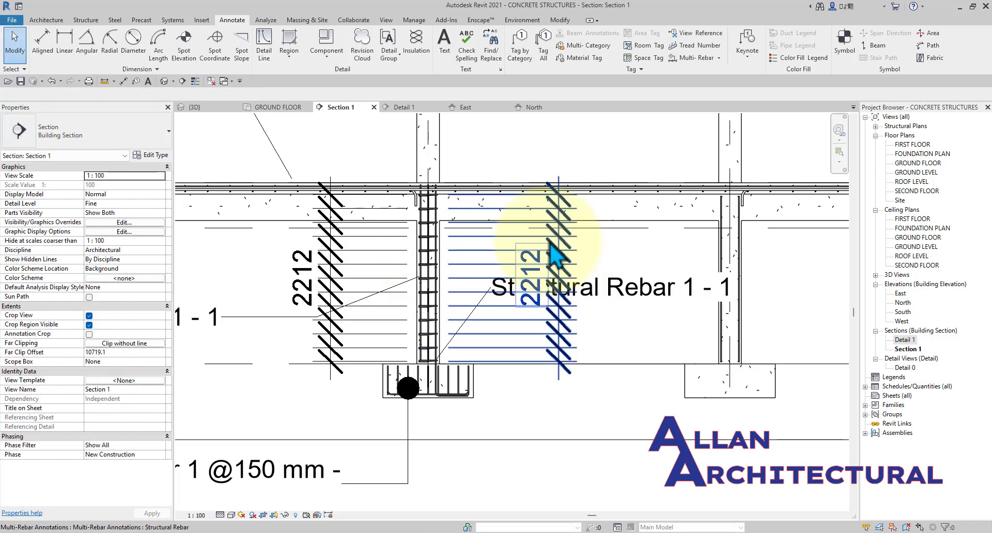
- Delete the linear multi-rebar annotation to the right of the second column
scroll(549, 242, down, 1)
click(563, 246)
scroll(547, 231, up, 1)
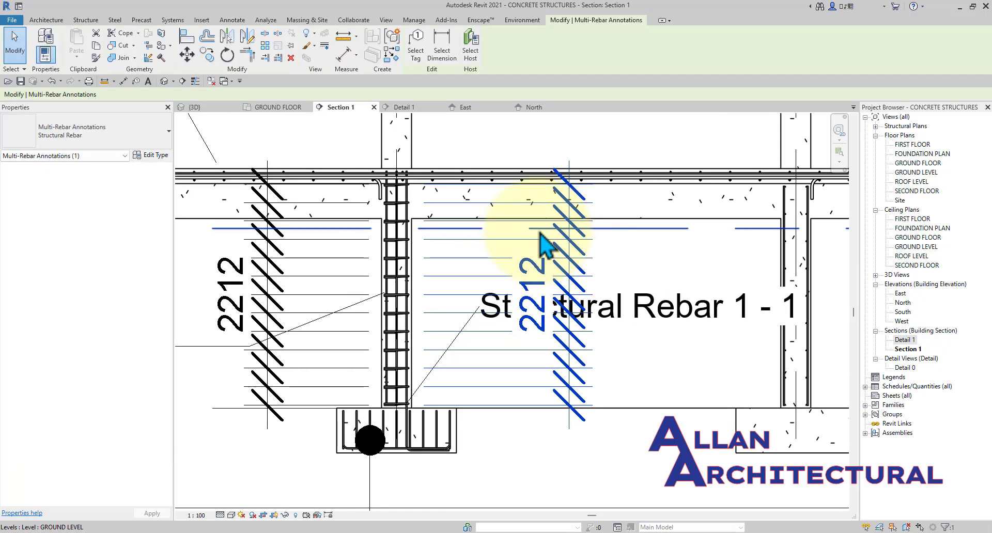
key(Delete)
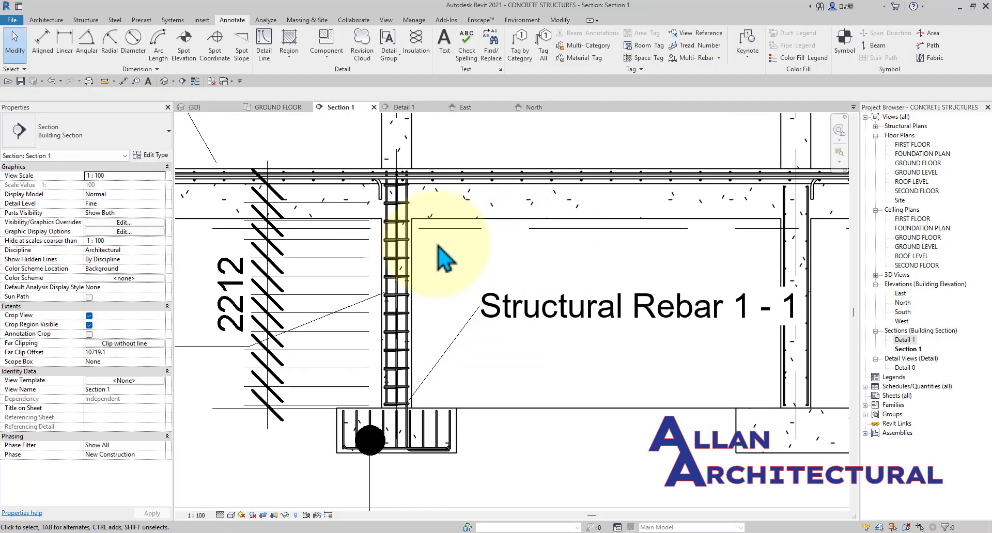
- Examine the aligned multi-rebar annotation, the stirrups and the rebar tags around the second column and its footing
scroll(465, 267, down, 1)
scroll(455, 248, down, 2)
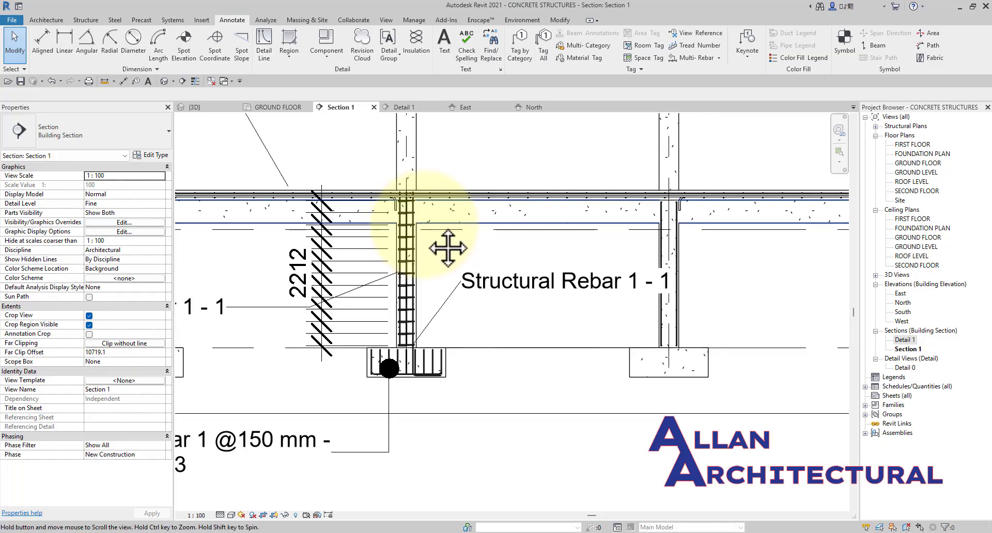
click(356, 231)
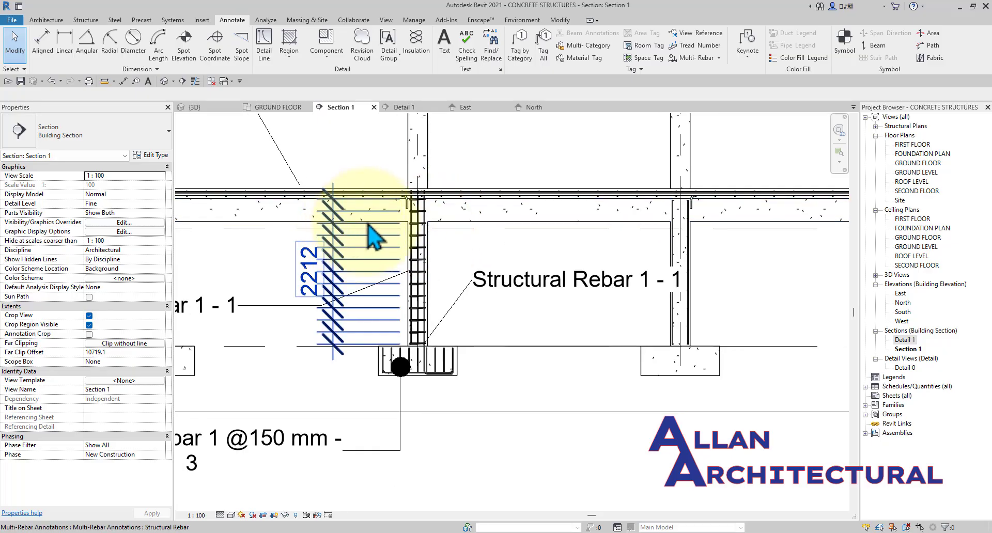
click(518, 161)
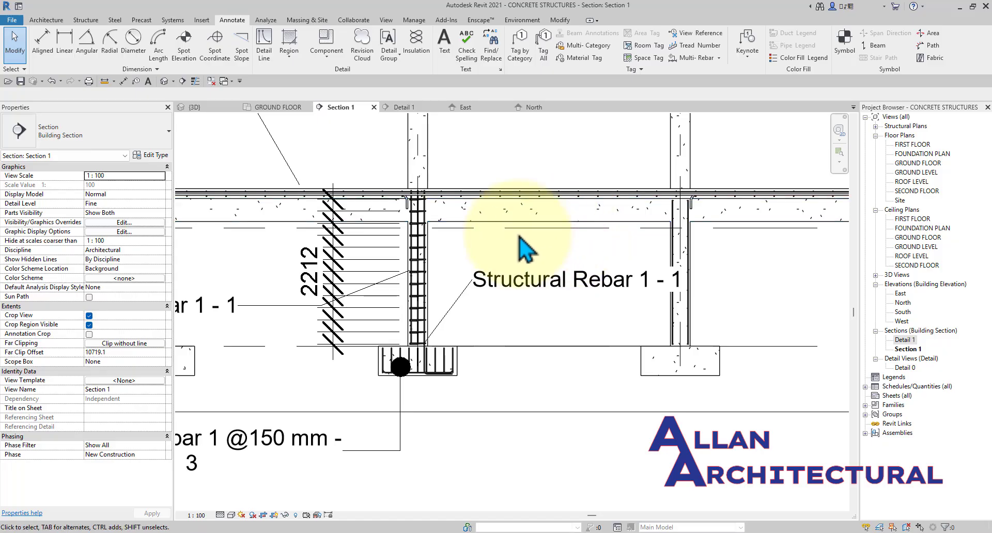
scroll(422, 243, up, 2)
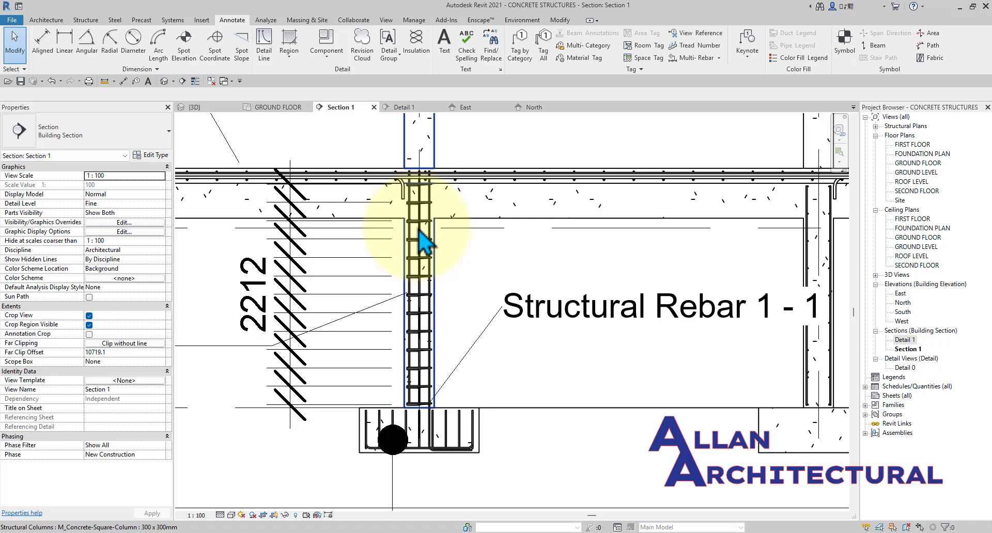
scroll(425, 242, down, 3)
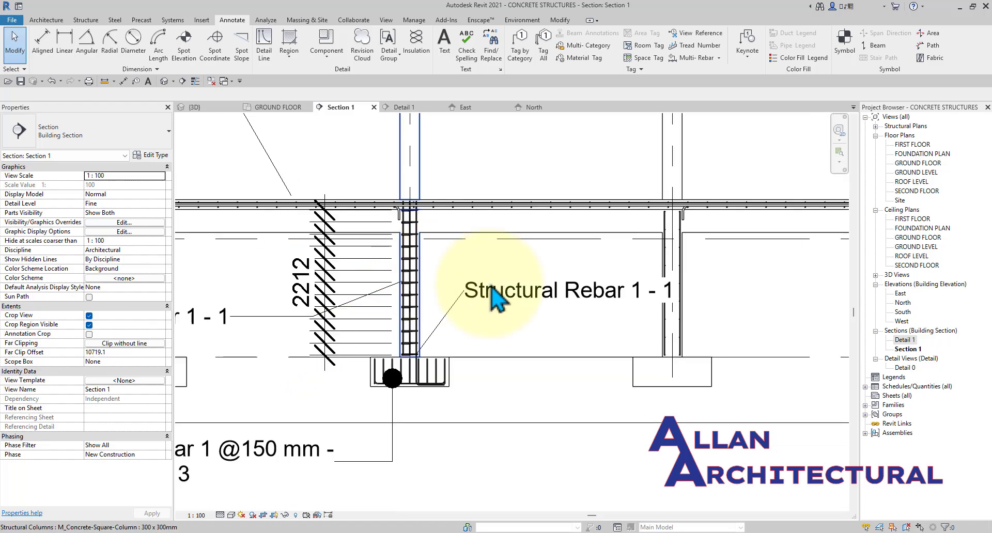
scroll(588, 344, down, 1)
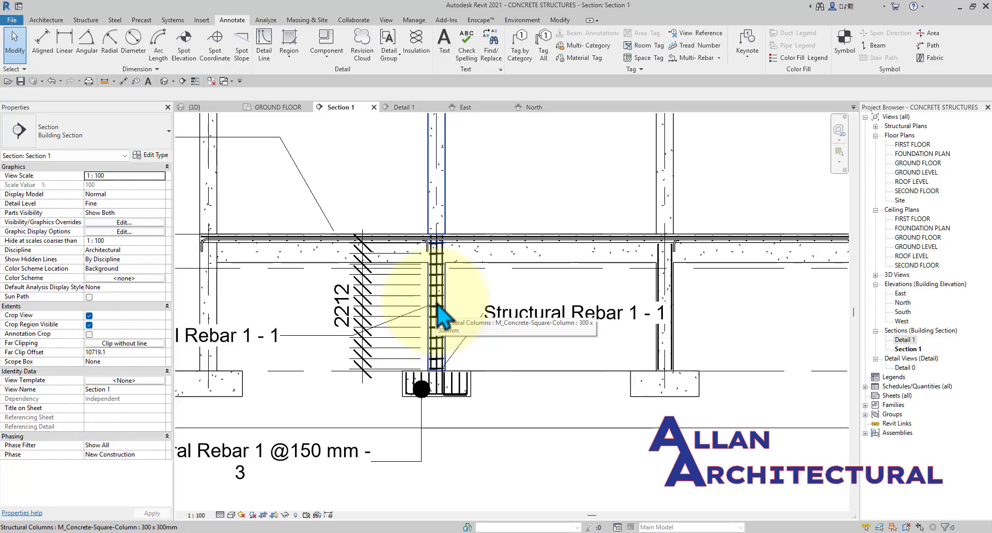
scroll(436, 304, up, 3)
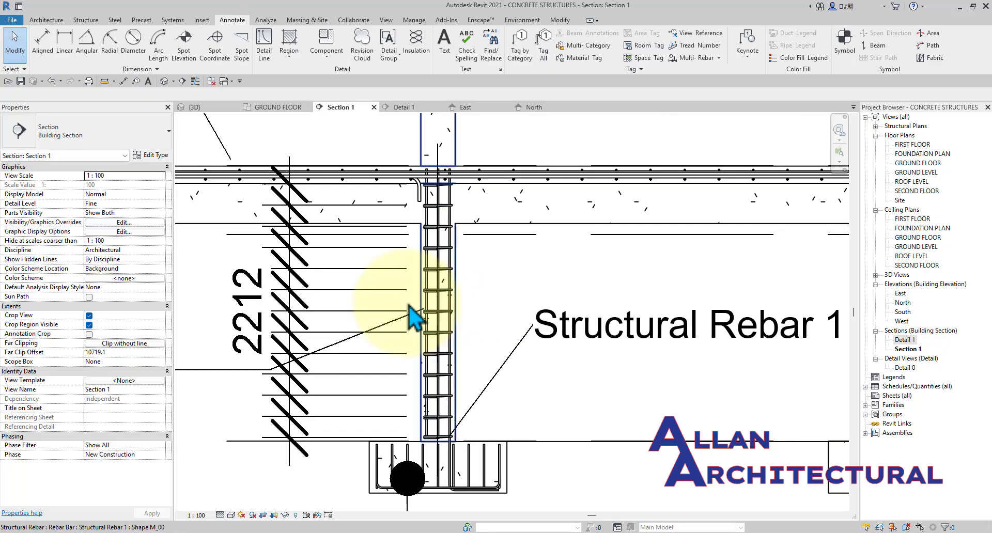
scroll(414, 313, down, 3)
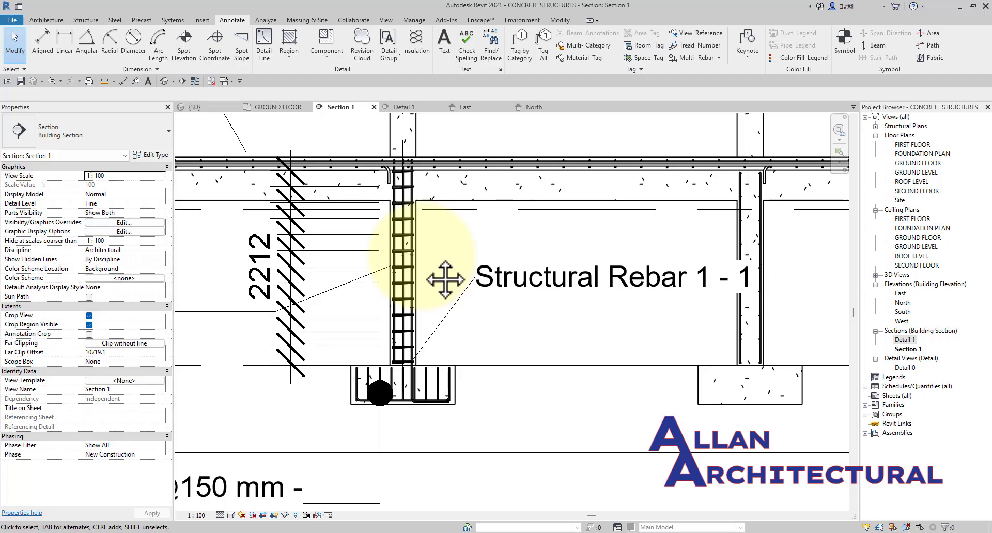
scroll(414, 271, up, 2)
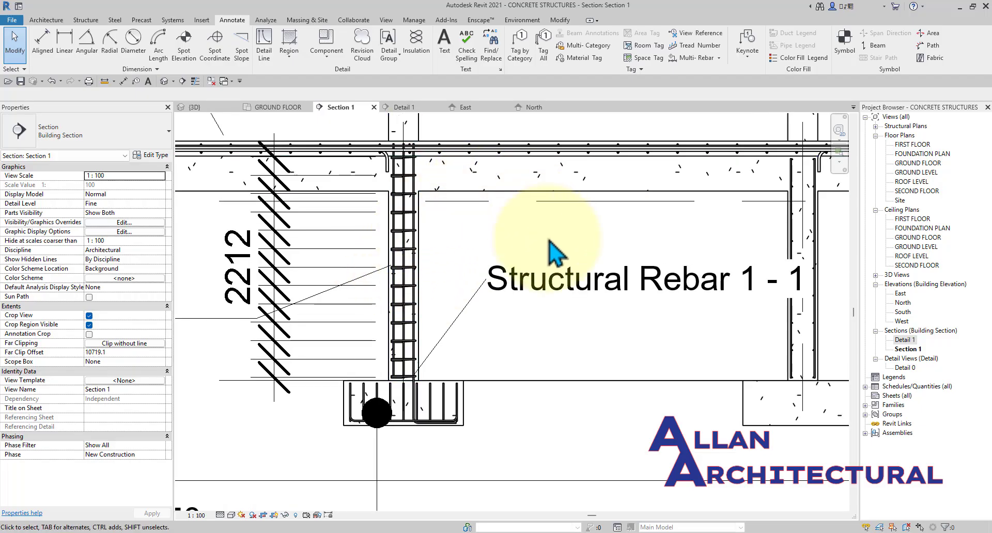
scroll(420, 266, up, 2)
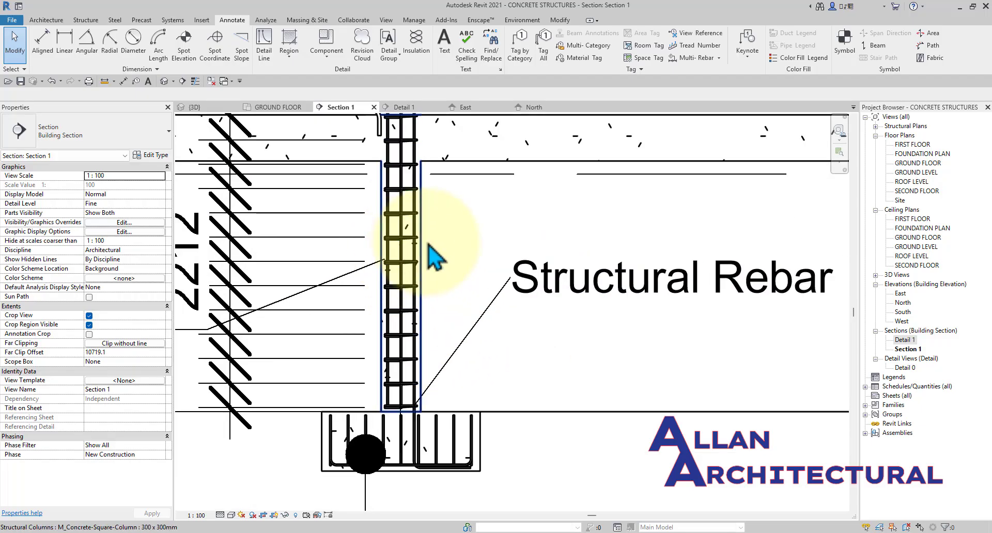
scroll(439, 287, down, 2)
middle_drag(408, 300, 420, 309)
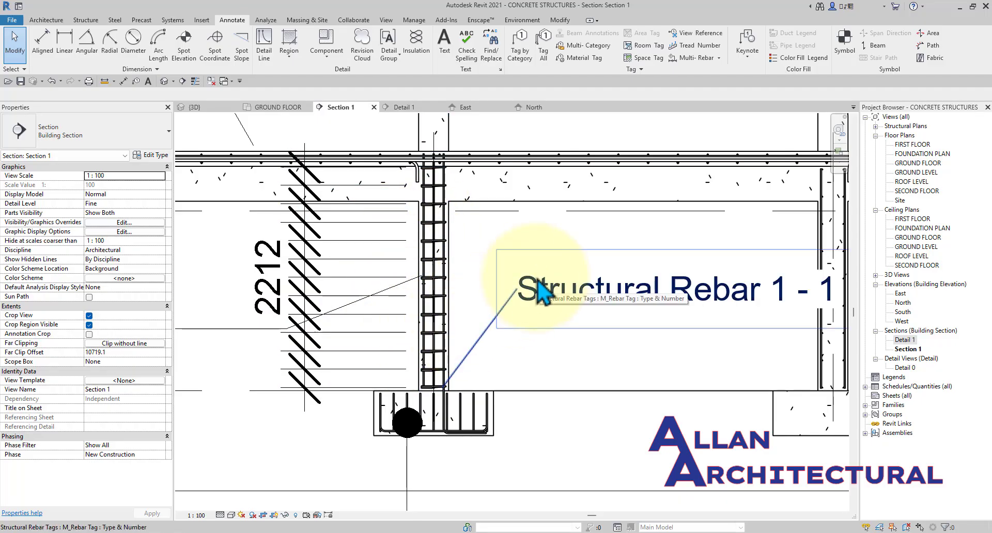
middle_drag(502, 290, 504, 309)
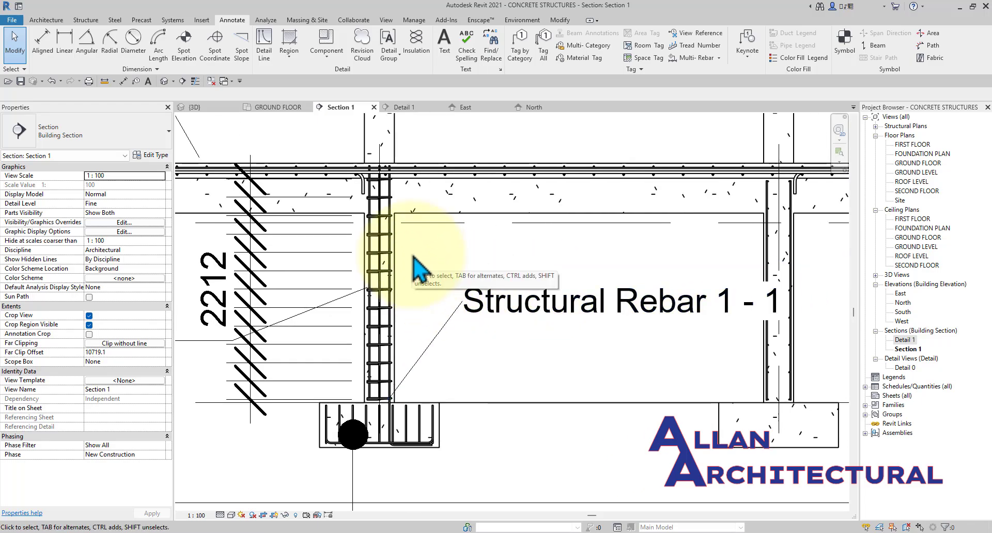
- Set the presentation of the second column's stirrup set to Show First and Last
scroll(423, 258, up, 3)
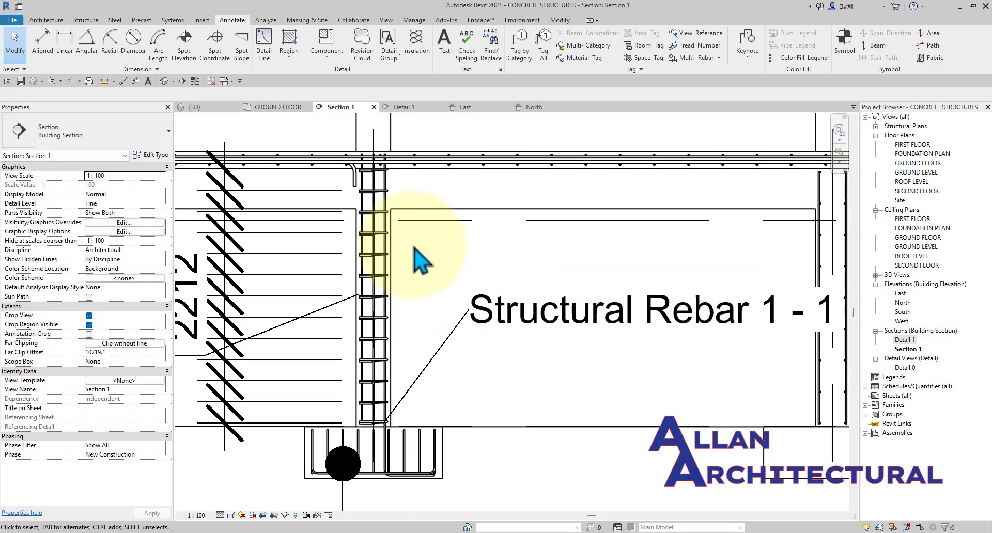
middle_drag(349, 275, 406, 275)
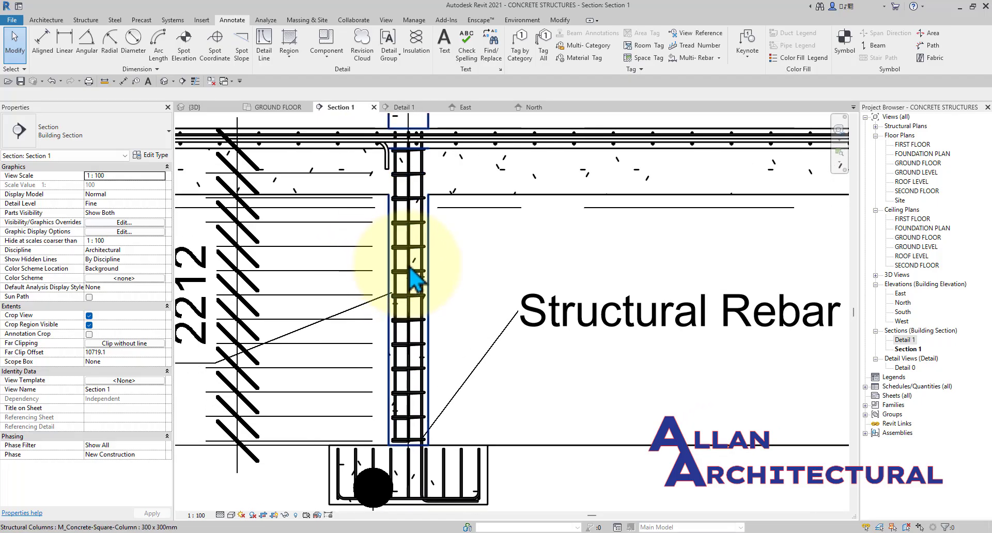
scroll(421, 262, up, 2)
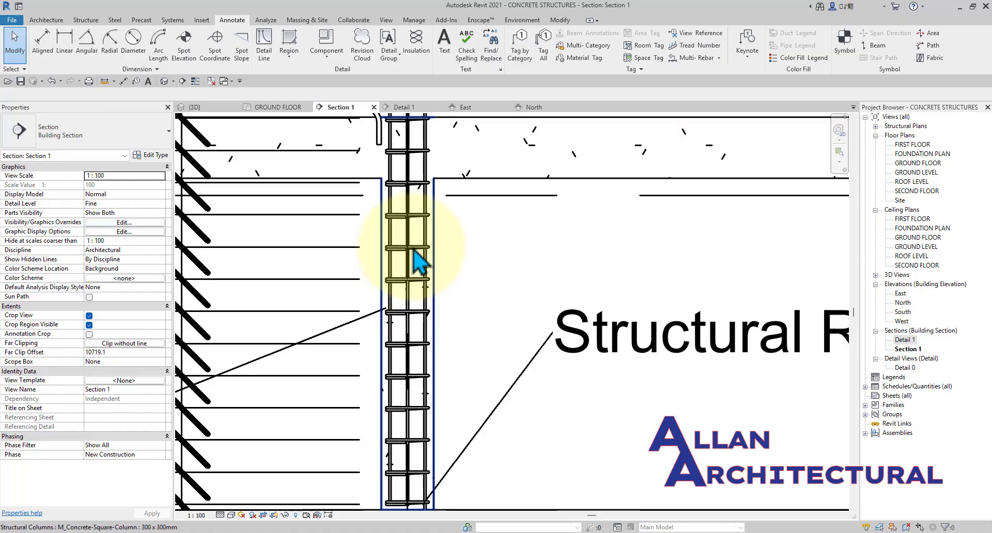
scroll(417, 299, down, 1)
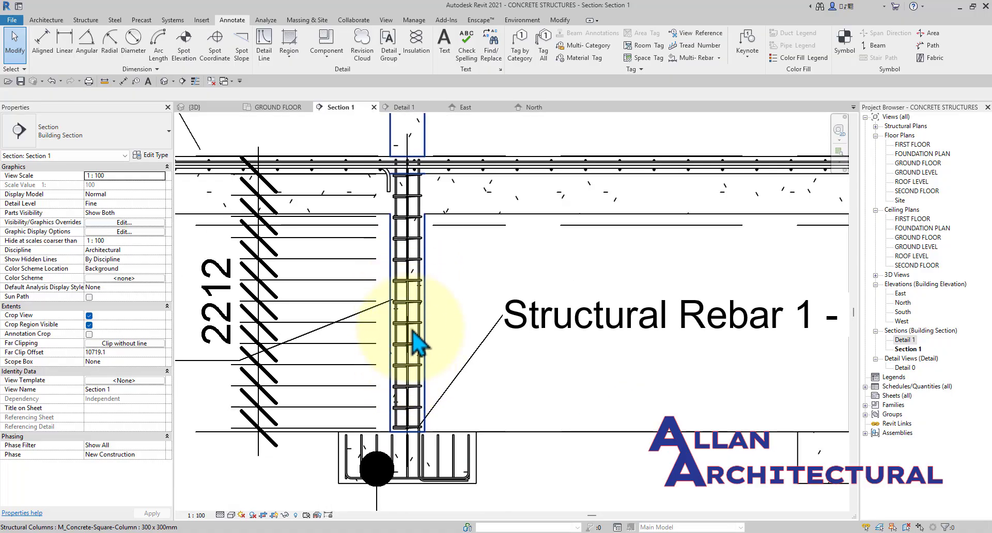
scroll(410, 254, up, 3)
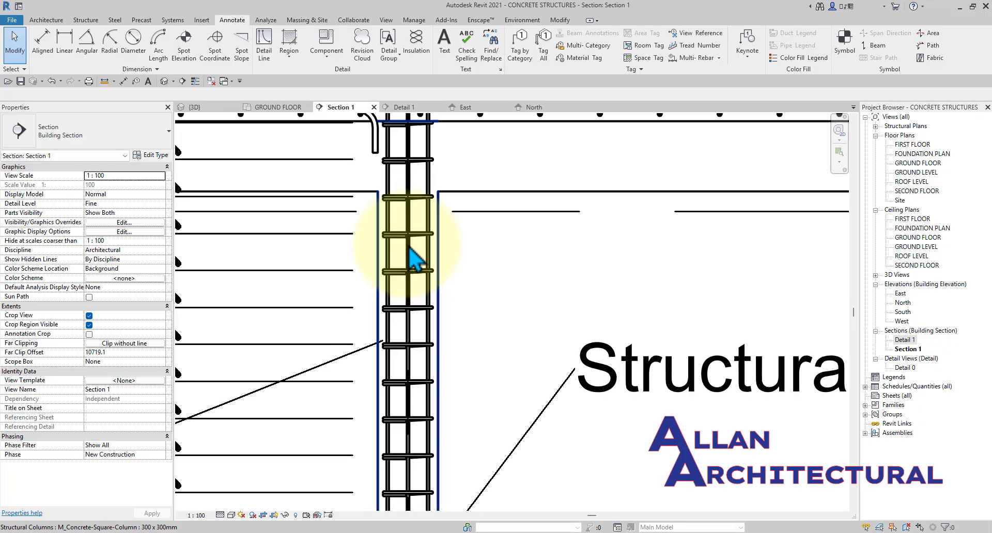
key(Tab)
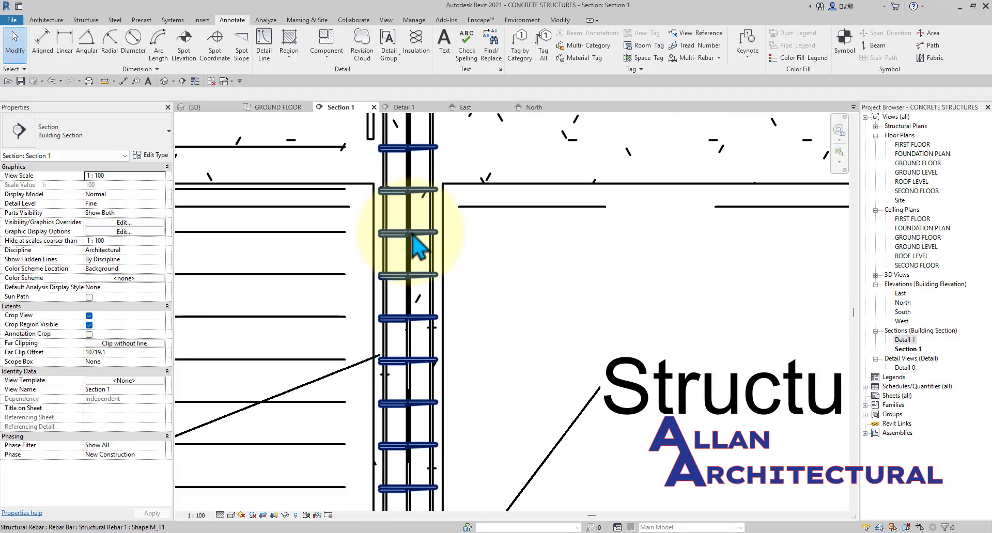
click(418, 241)
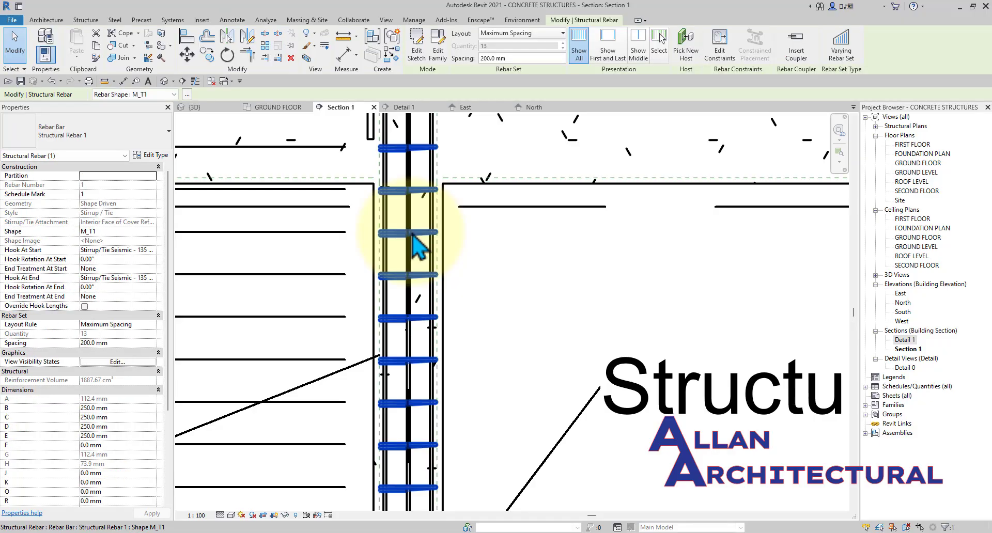
scroll(424, 234, down, 2)
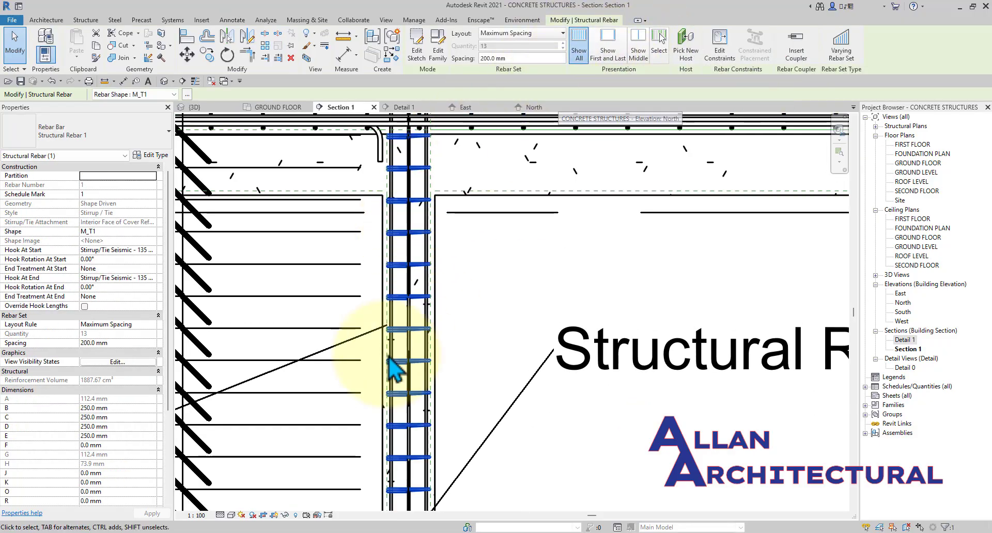
scroll(440, 336, down, 2)
scroll(455, 351, up, 2)
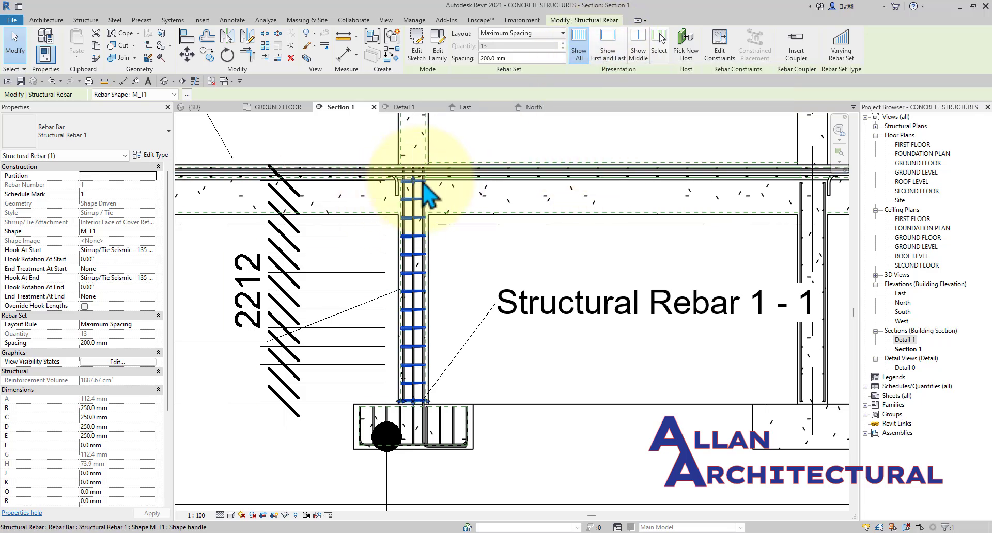
click(613, 56)
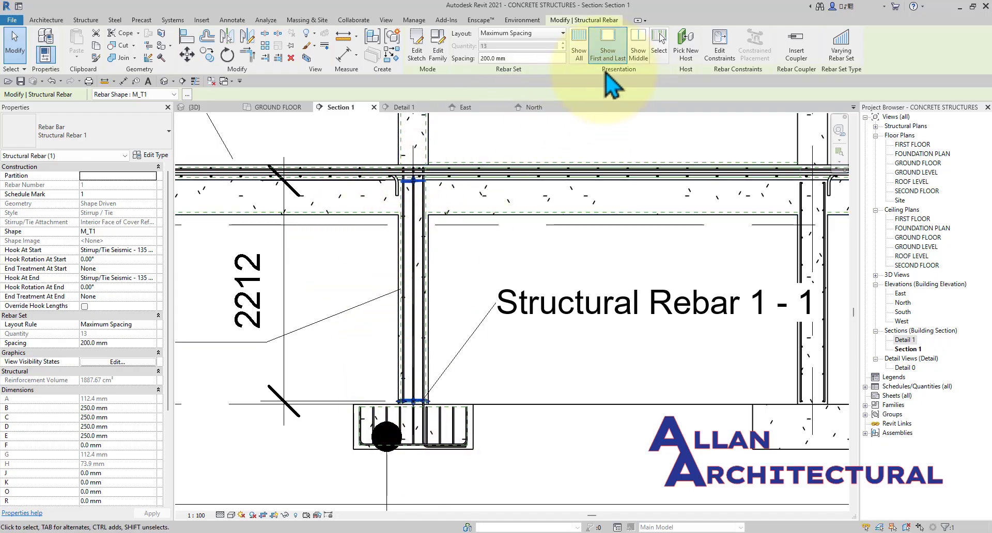
- Try the Show Middle presentation on the second column's stirrup set and return the set to Show All
click(639, 60)
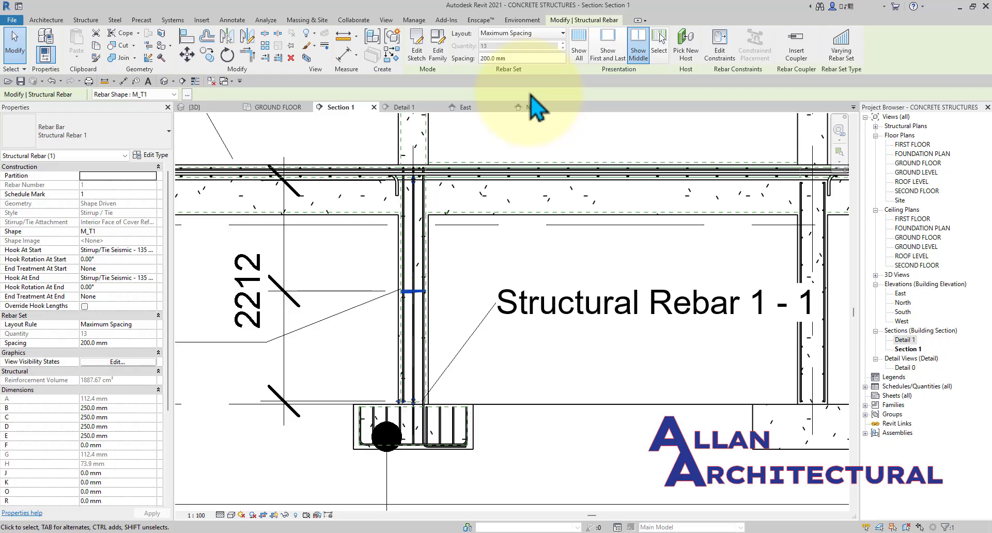
click(579, 52)
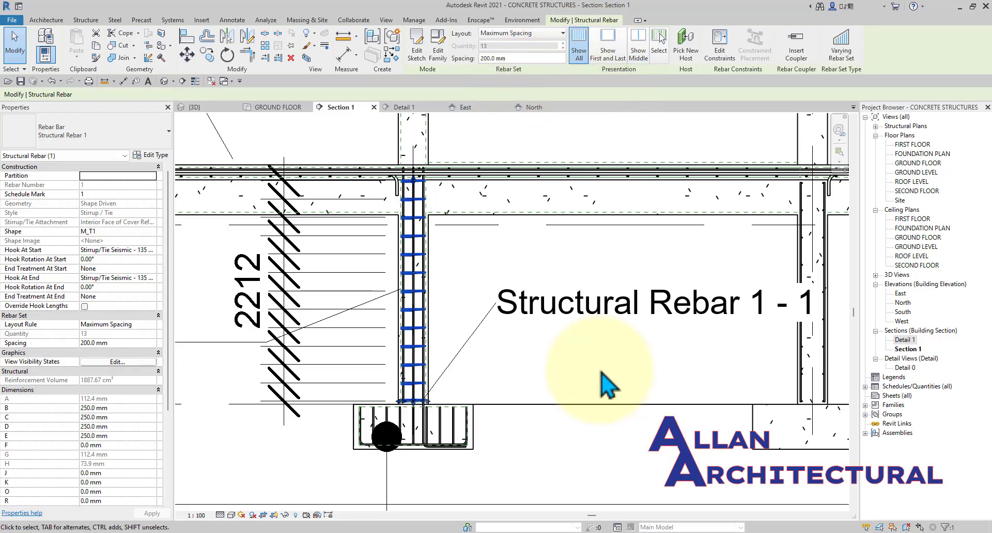
scroll(525, 388, down, 5)
middle_drag(641, 470, 483, 406)
scroll(517, 278, up, 2)
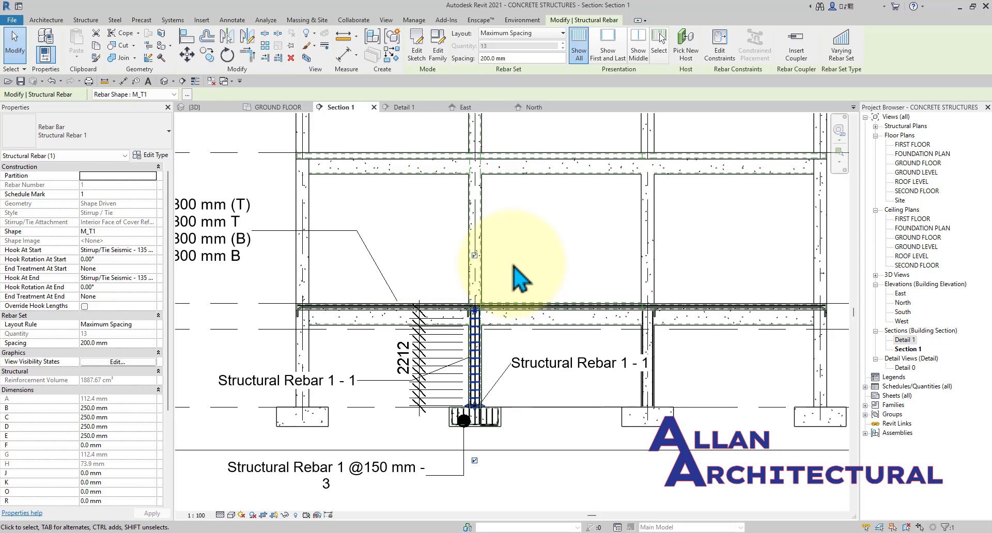
click(431, 242)
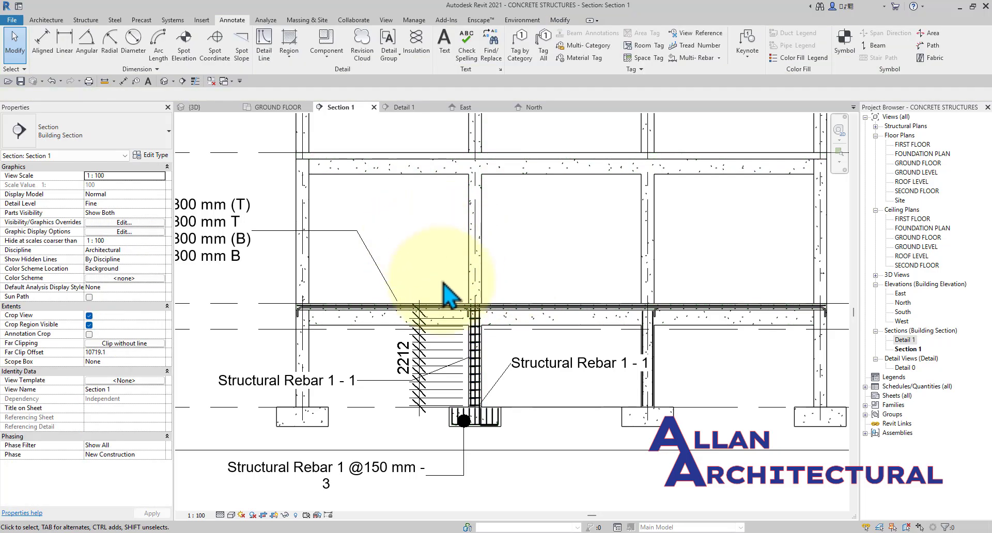
- Examine the area reinforcement tag, the rebar tags and the multi-rebar annotation across the whole frame in Section 1
scroll(385, 321, down, 3)
middle_drag(312, 313, 358, 309)
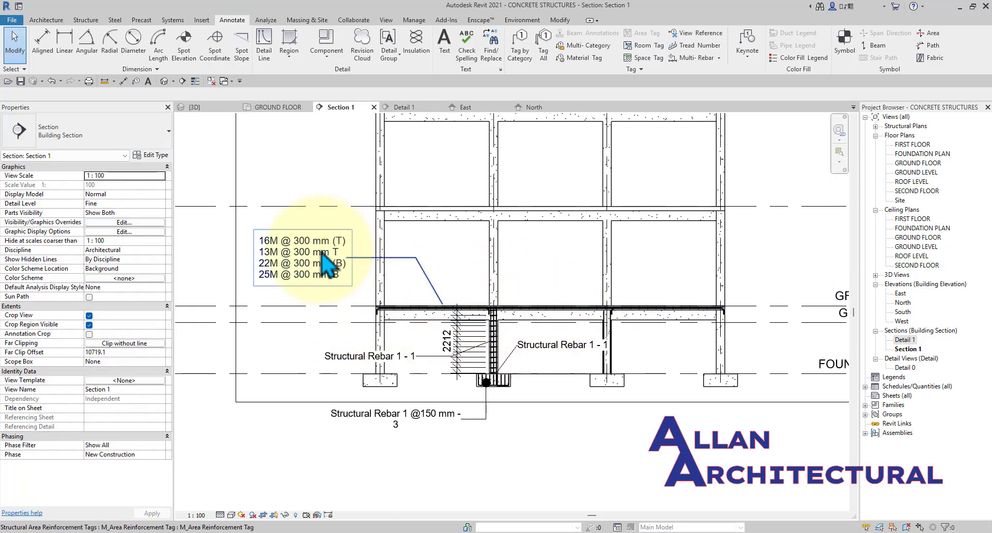
scroll(274, 261, up, 2)
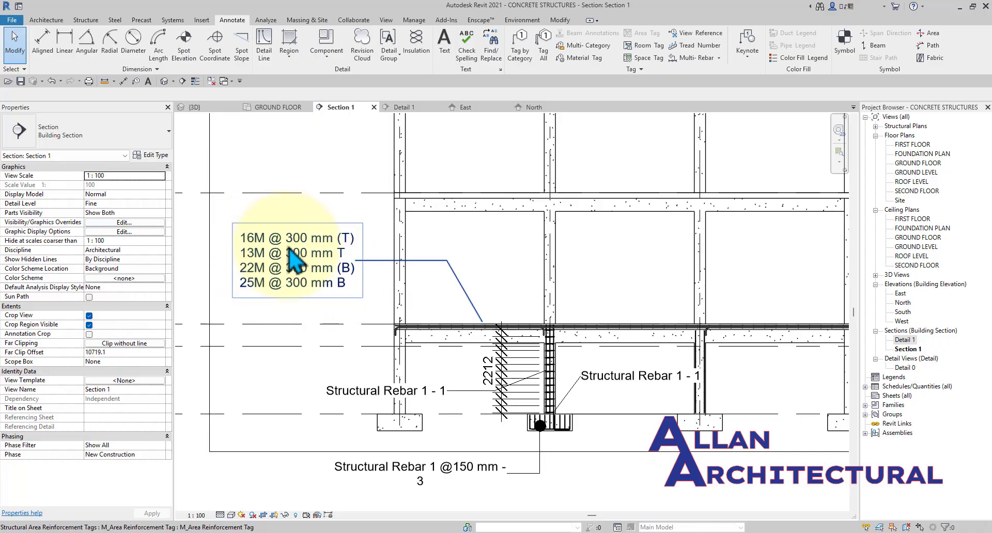
scroll(262, 252, up, 1)
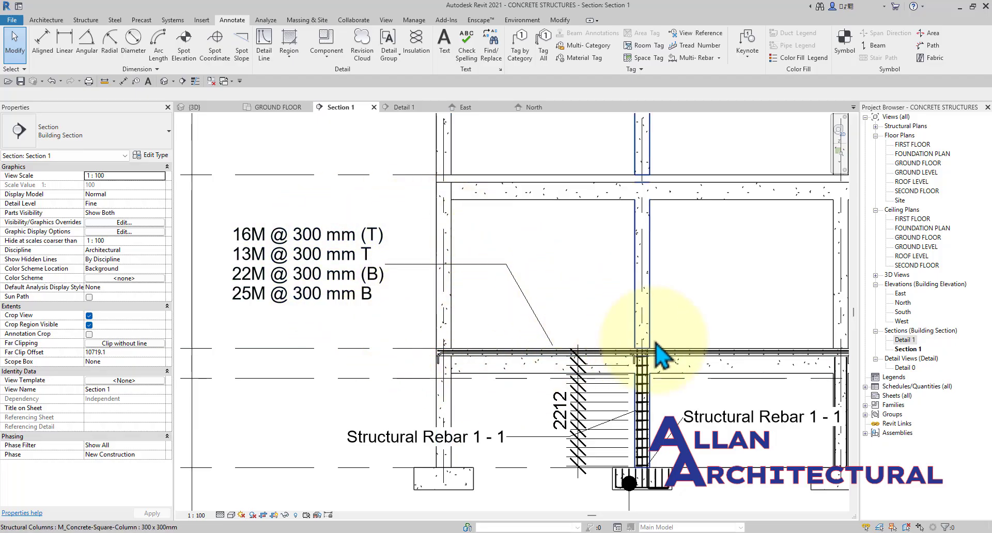
middle_drag(660, 417, 560, 381)
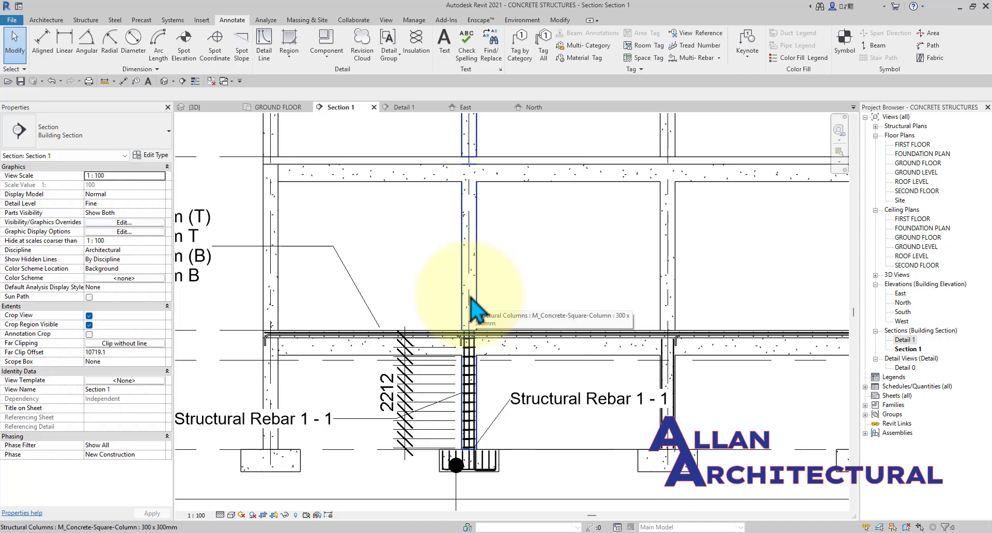
scroll(445, 243, down, 3)
mouse_move(450, 279)
middle_down()
mouse_move(536, 308)
mouse_move(516, 302)
middle_up()
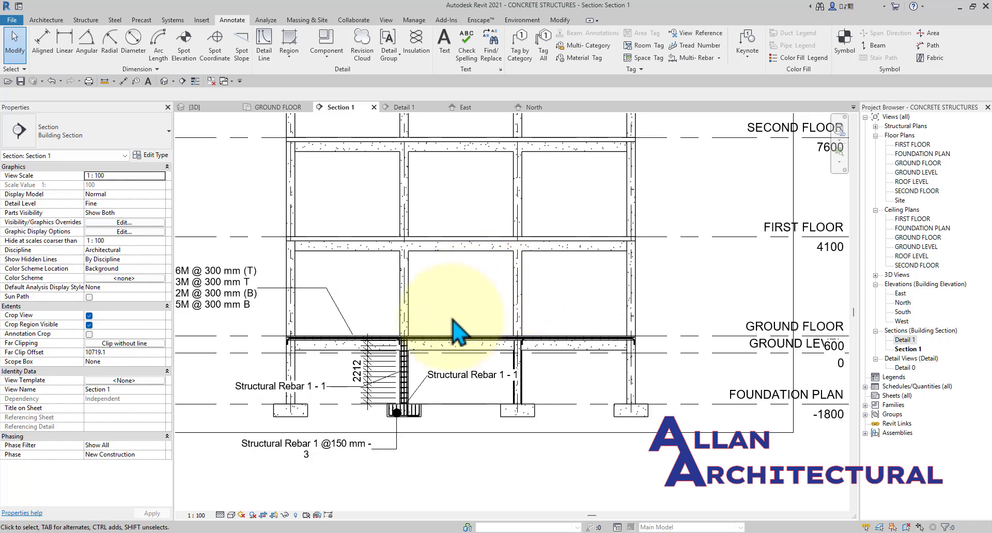
scroll(458, 327, down, 1)
middle_drag(459, 328, 476, 386)
mouse_move(456, 273)
middle_down()
mouse_move(481, 326)
mouse_move(483, 315)
middle_up()
scroll(484, 315, down, 1)
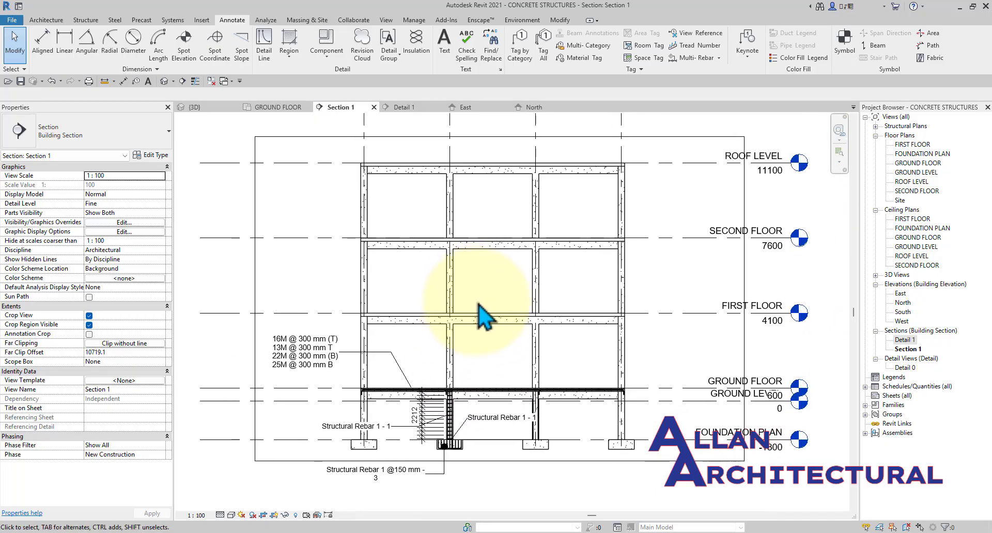
scroll(458, 450, up, 2)
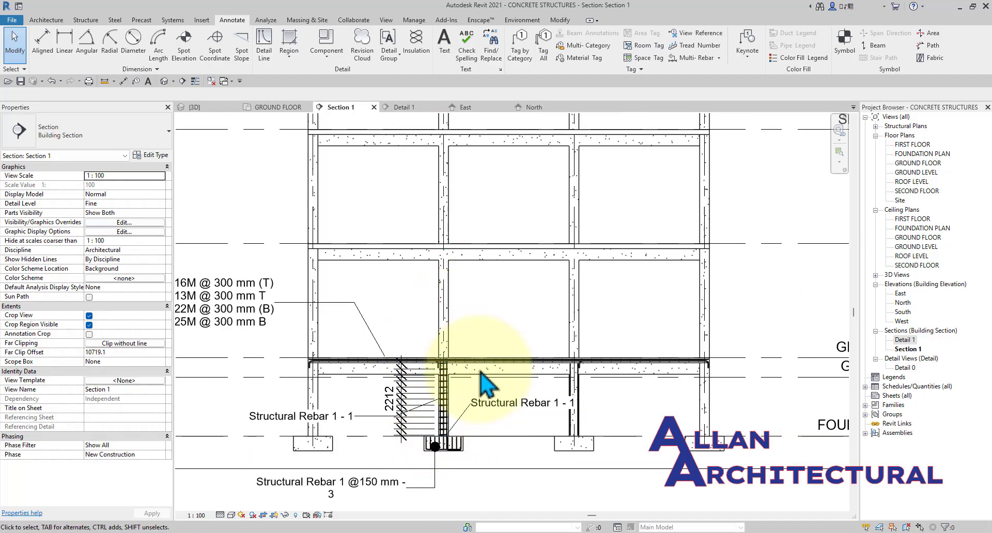
scroll(505, 376, down, 3)
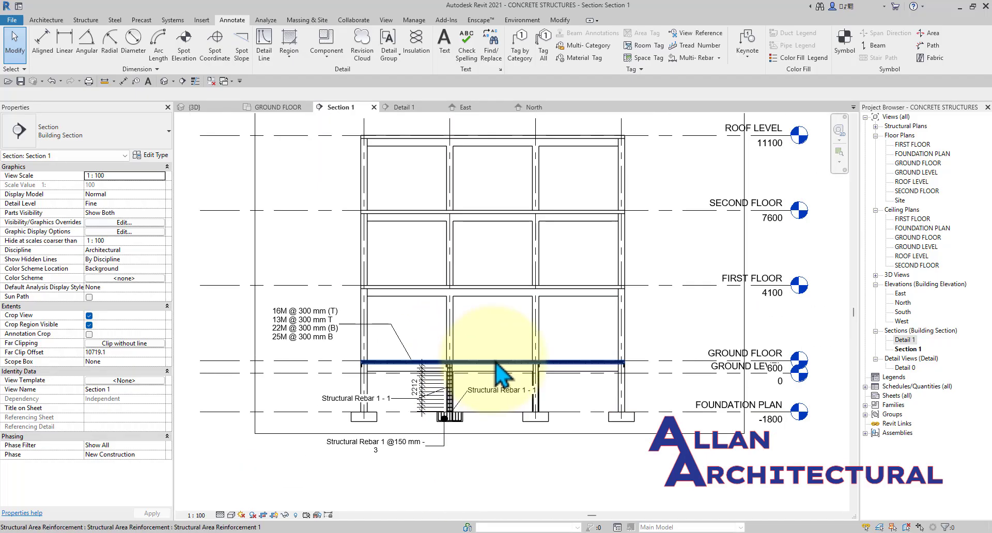
mouse_move(505, 376)
middle_down()
mouse_move(505, 403)
mouse_move(507, 383)
middle_up()
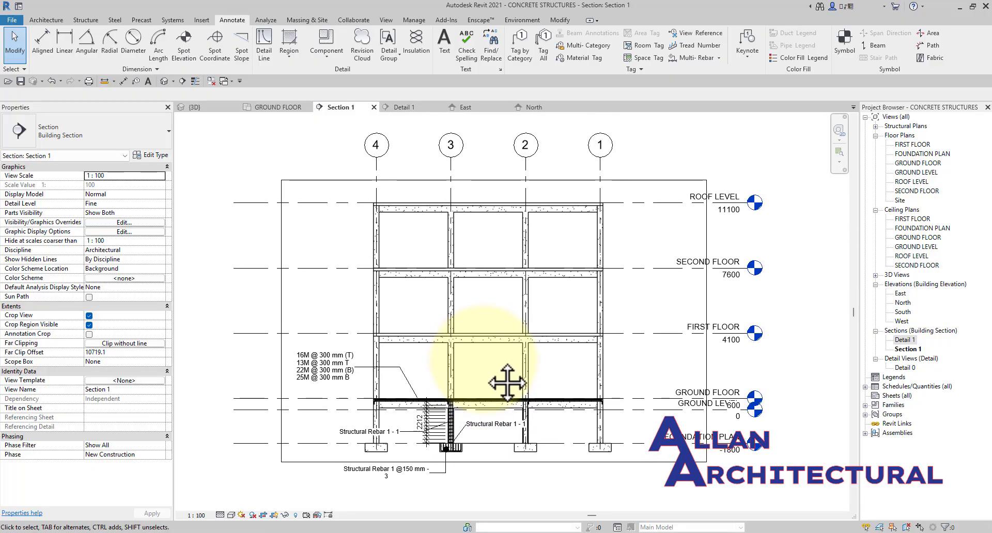